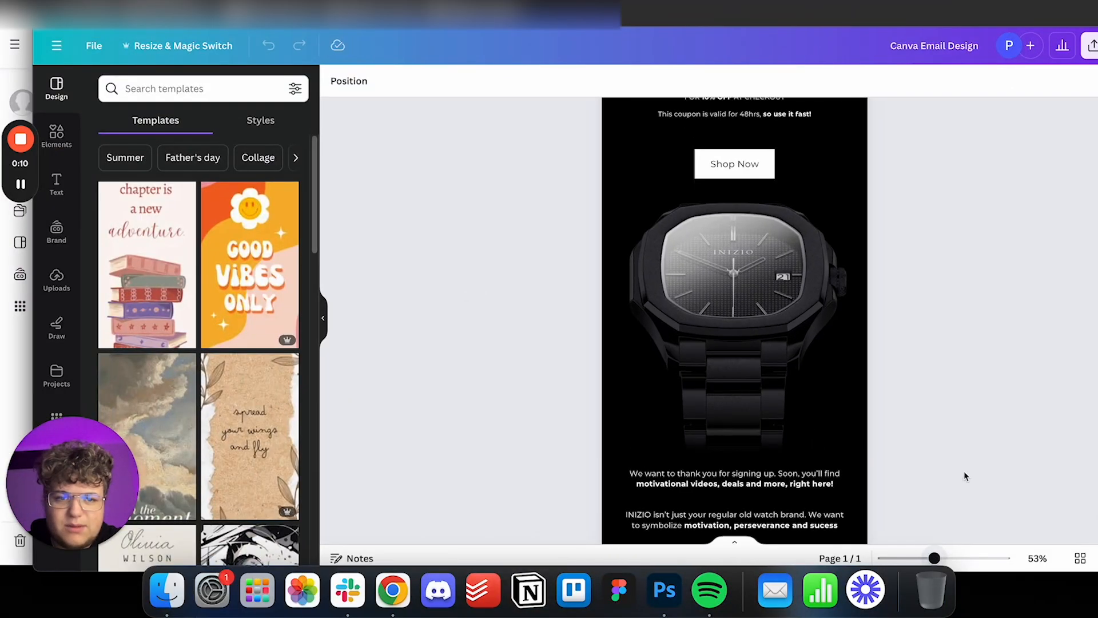
scroll(973, 446, "up", 6)
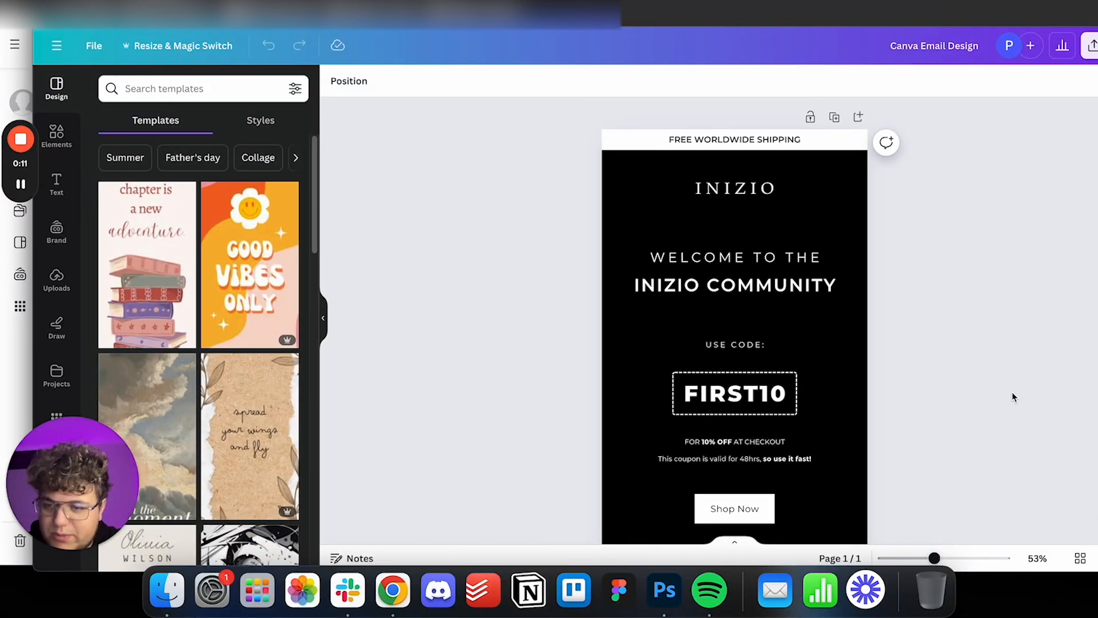
scroll(1011, 392, "down", 10)
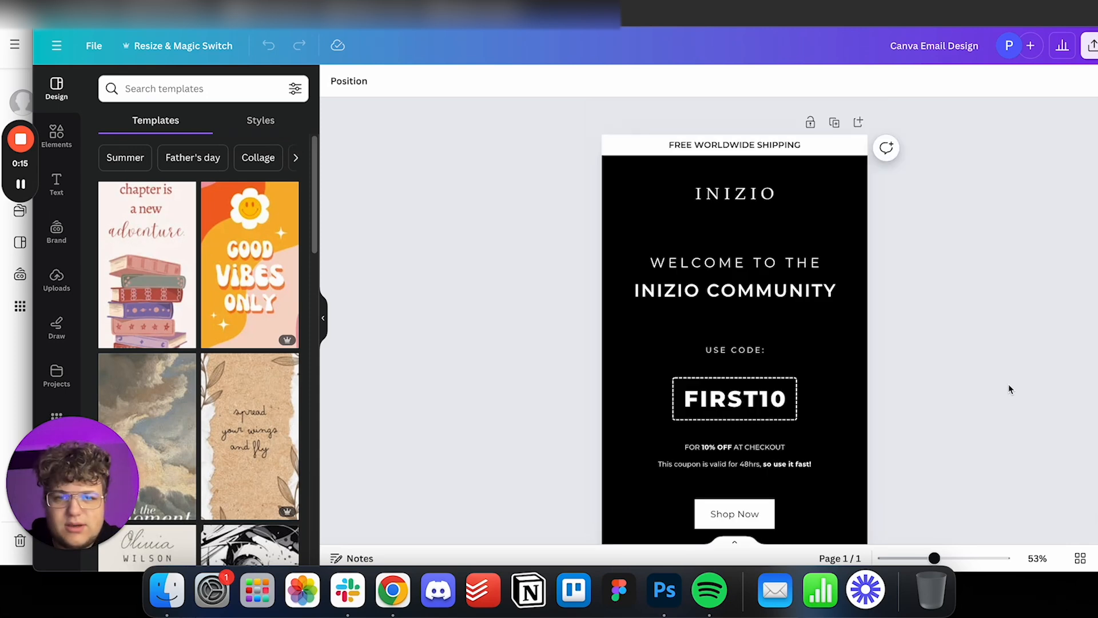
left_click_drag(354, 12, 481, 1)
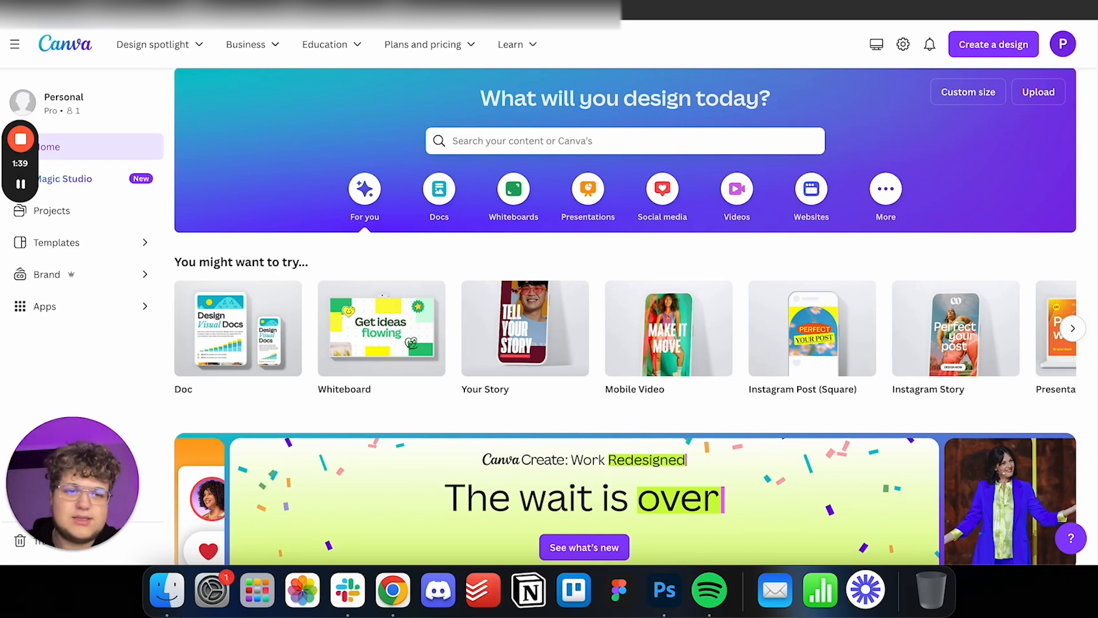
Create a new custom-size design 600 px wide and 5000 px high.
left_click(986, 44)
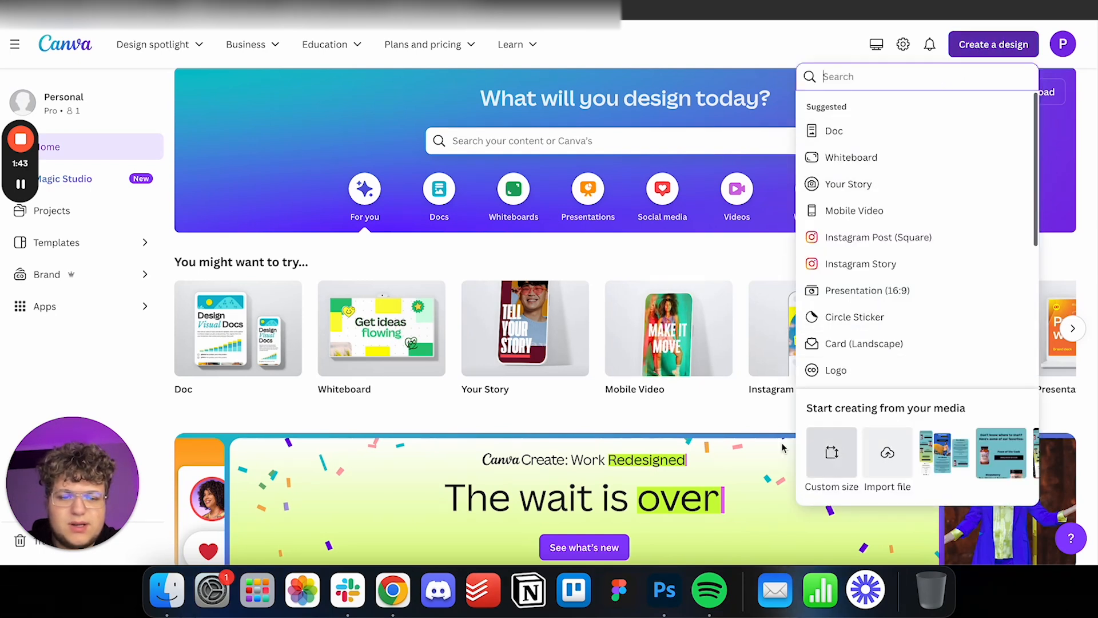
left_click(831, 453)
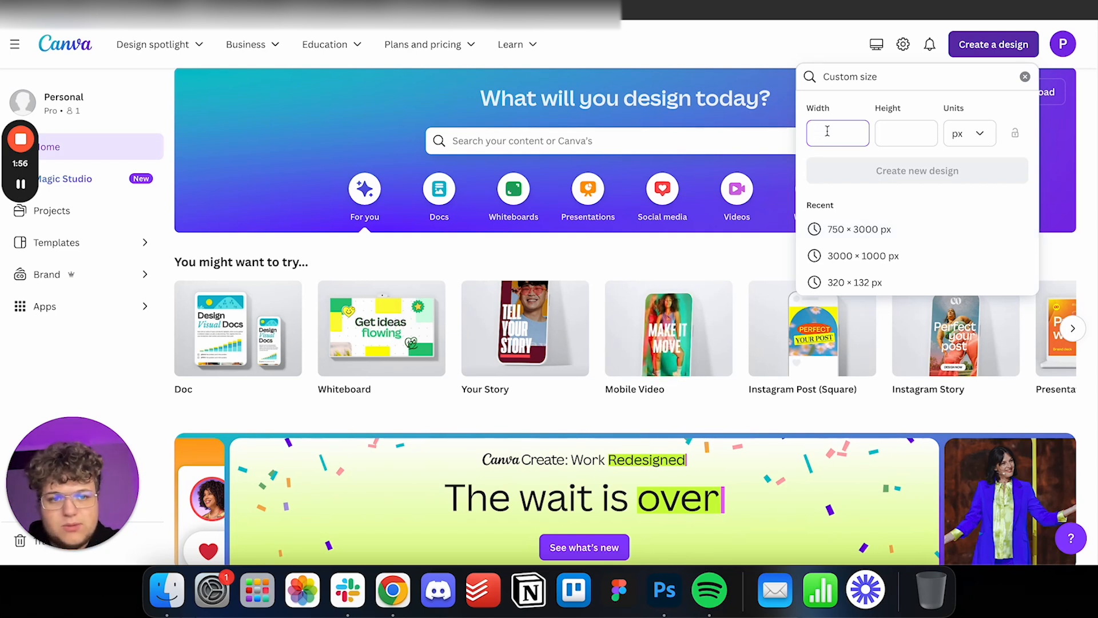
type("600")
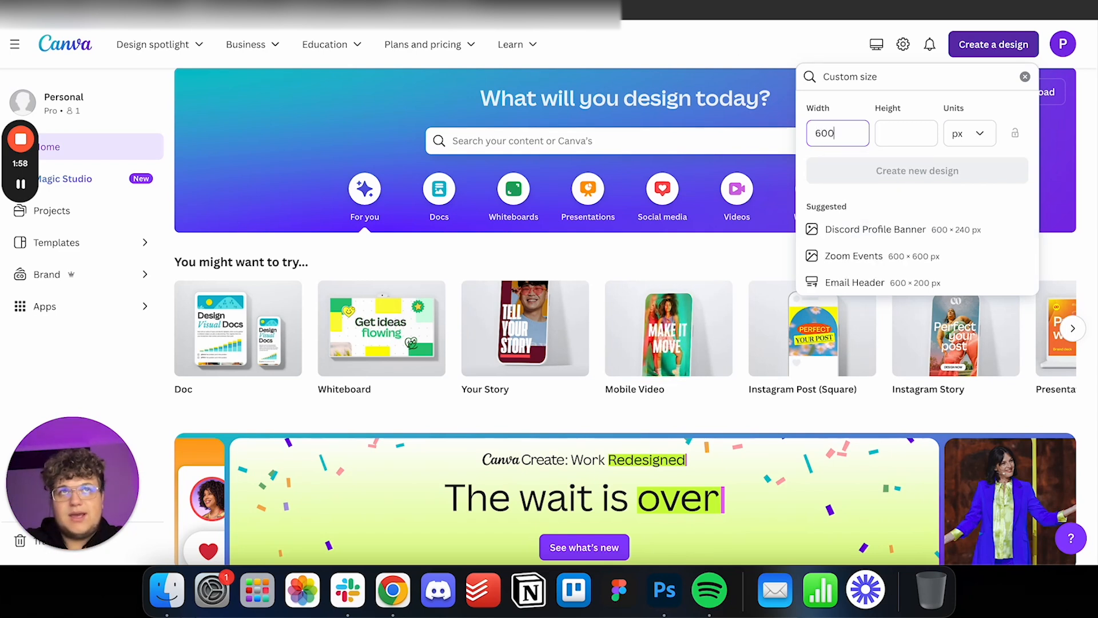
left_click(890, 123)
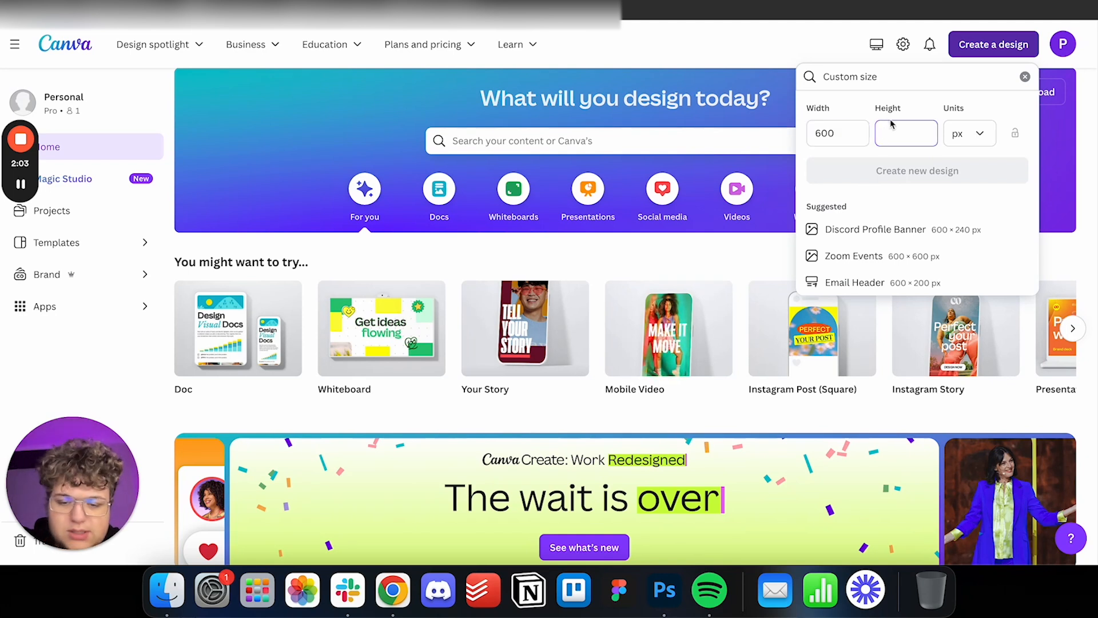
type("4000")
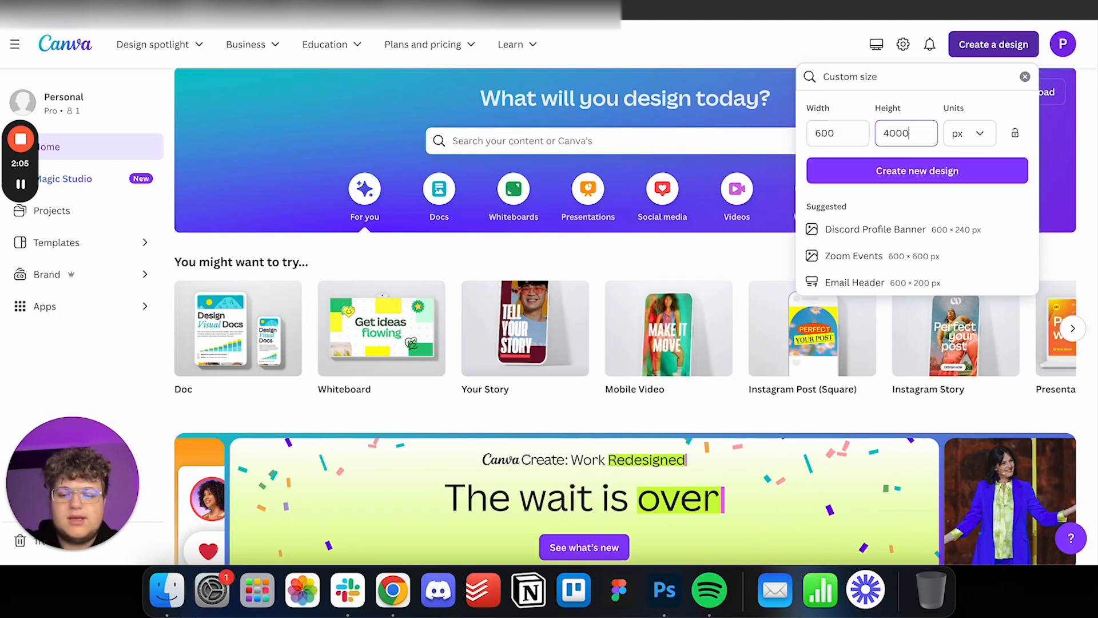
key("BackSpace")
key("BackSpace")
key("BackSpace")
key("BackSpace")
type("5000")
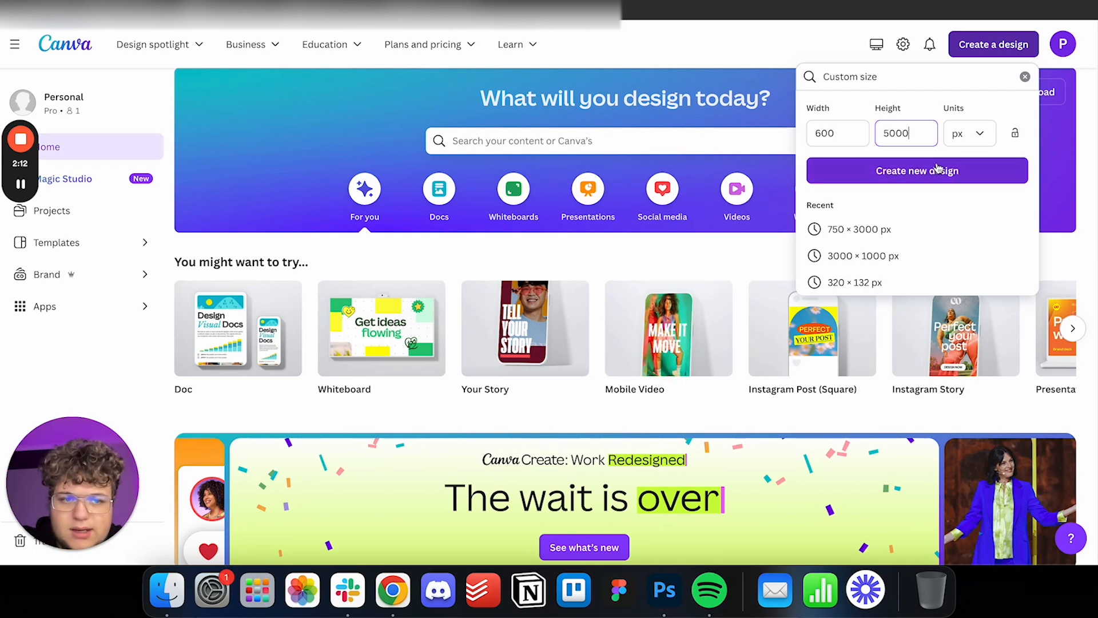
left_click(968, 139)
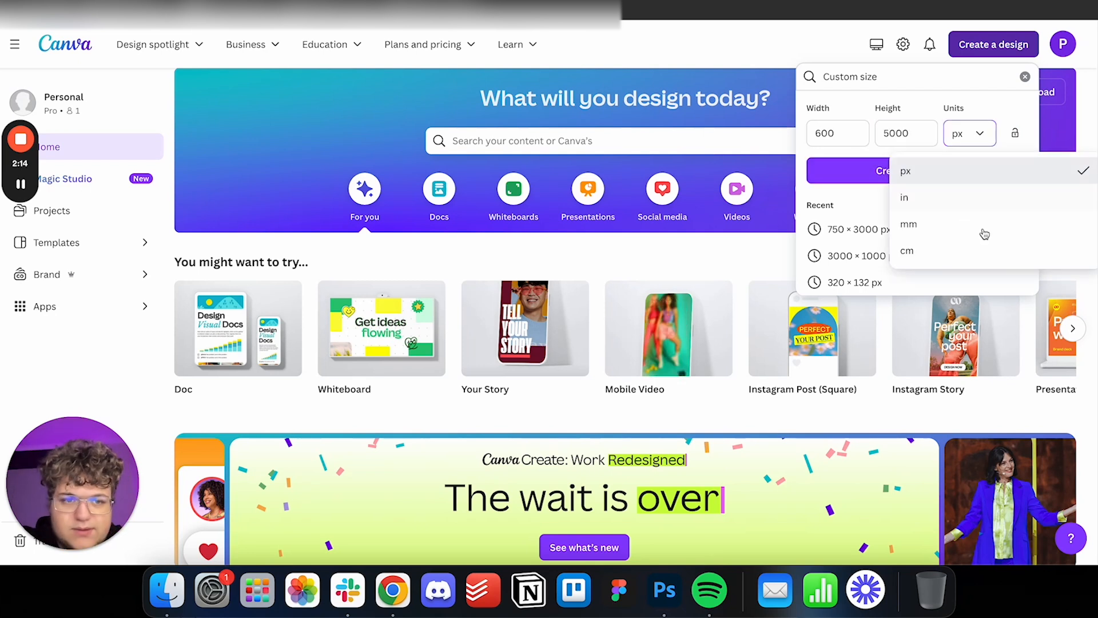
left_click(981, 141)
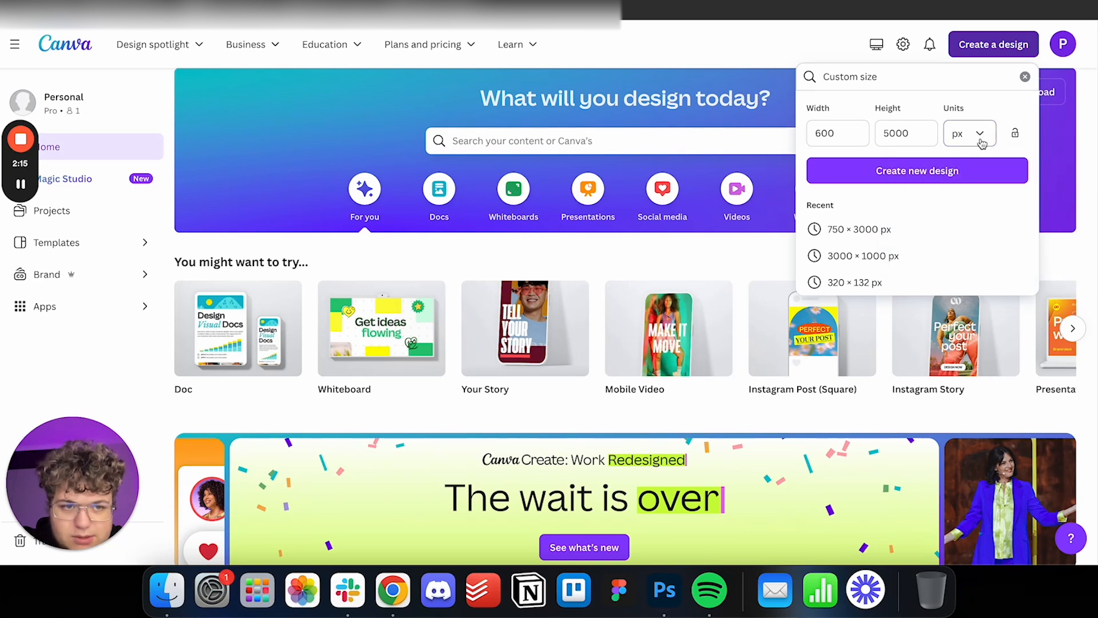
left_click(894, 173)
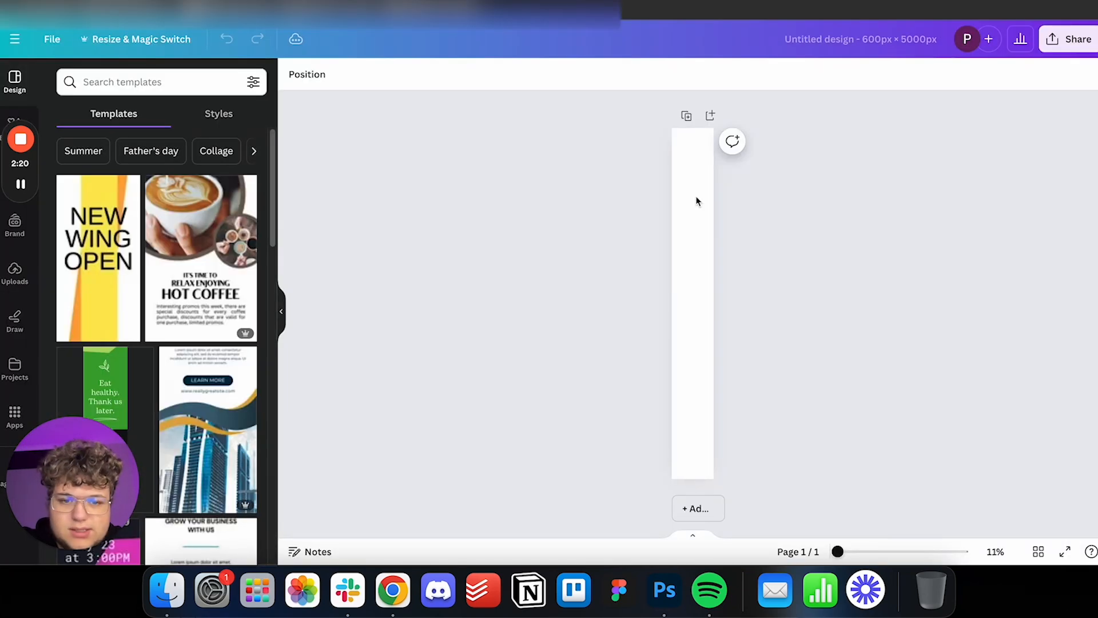
Set the blank page's background colour to black (#000000).
left_click_drag(837, 552, 910, 551)
scroll(879, 358, "up", 1)
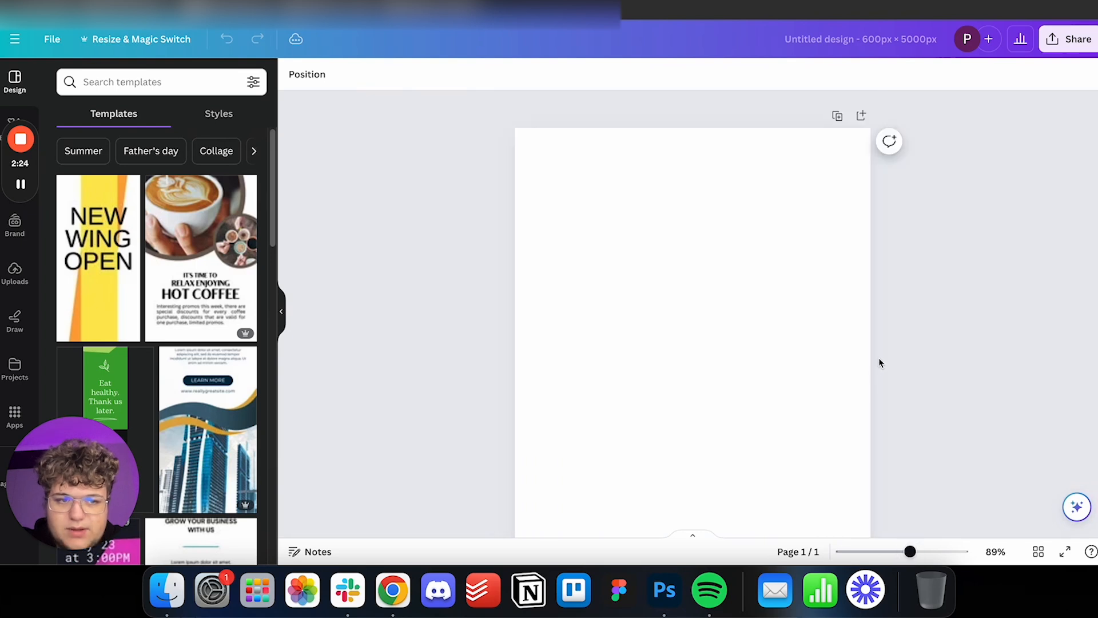
left_click(765, 307)
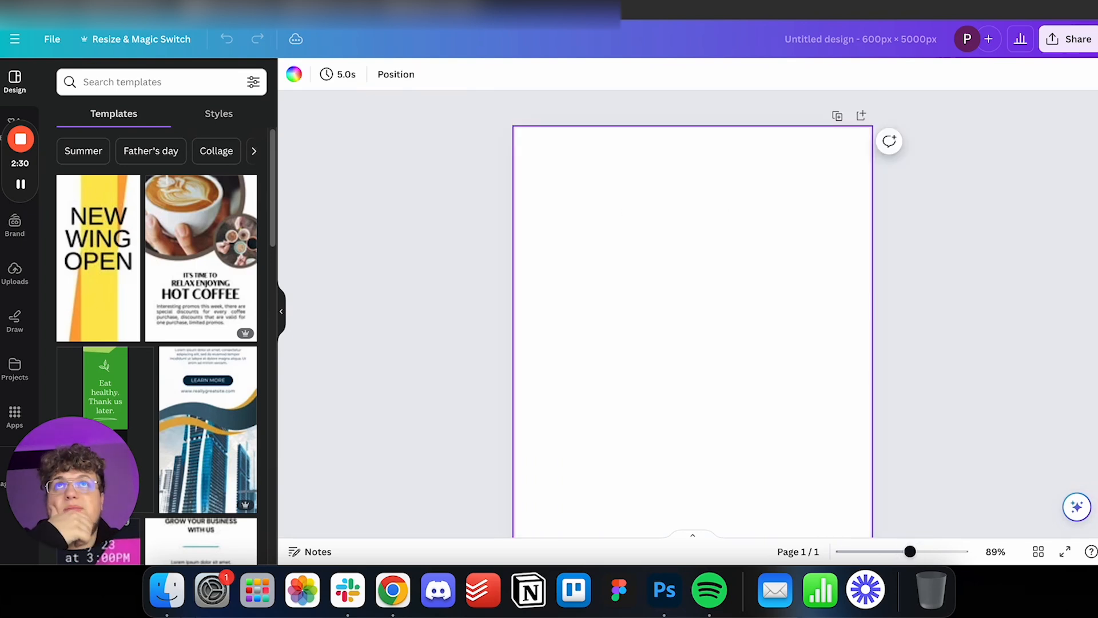
left_click(478, 238)
left_click(613, 218)
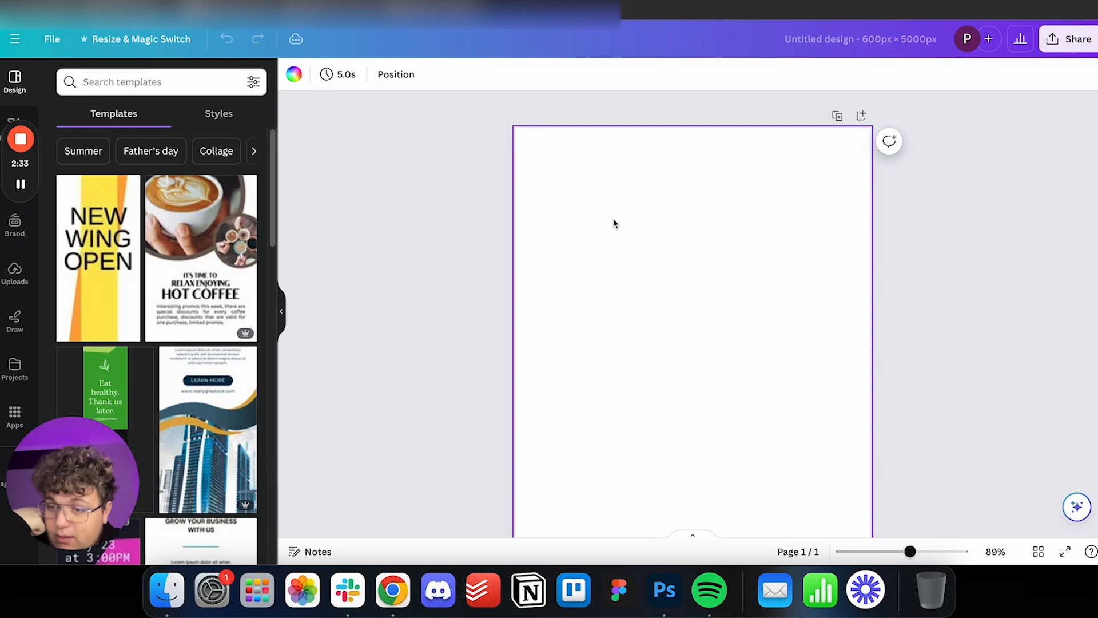
left_click(294, 74)
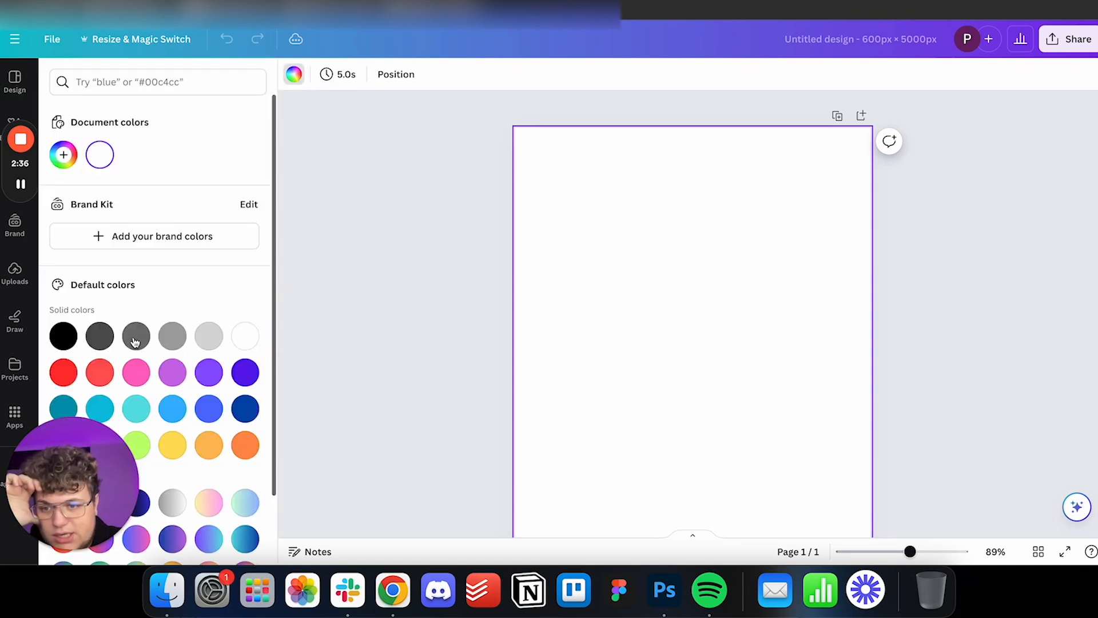
left_click(63, 335)
left_click(928, 308)
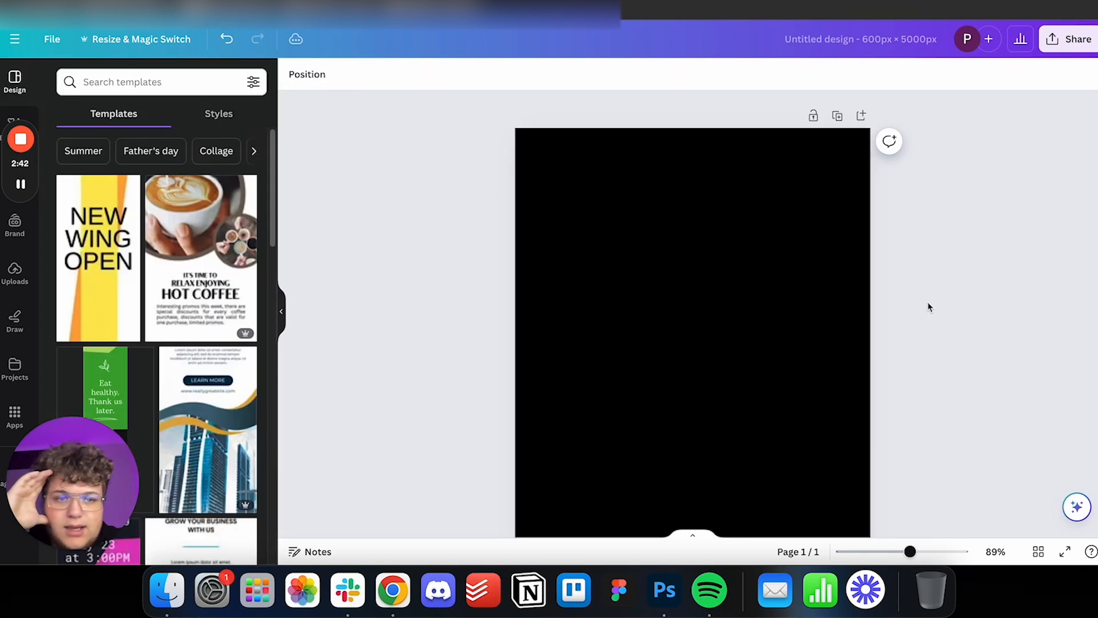
scroll(931, 312, "down", 1)
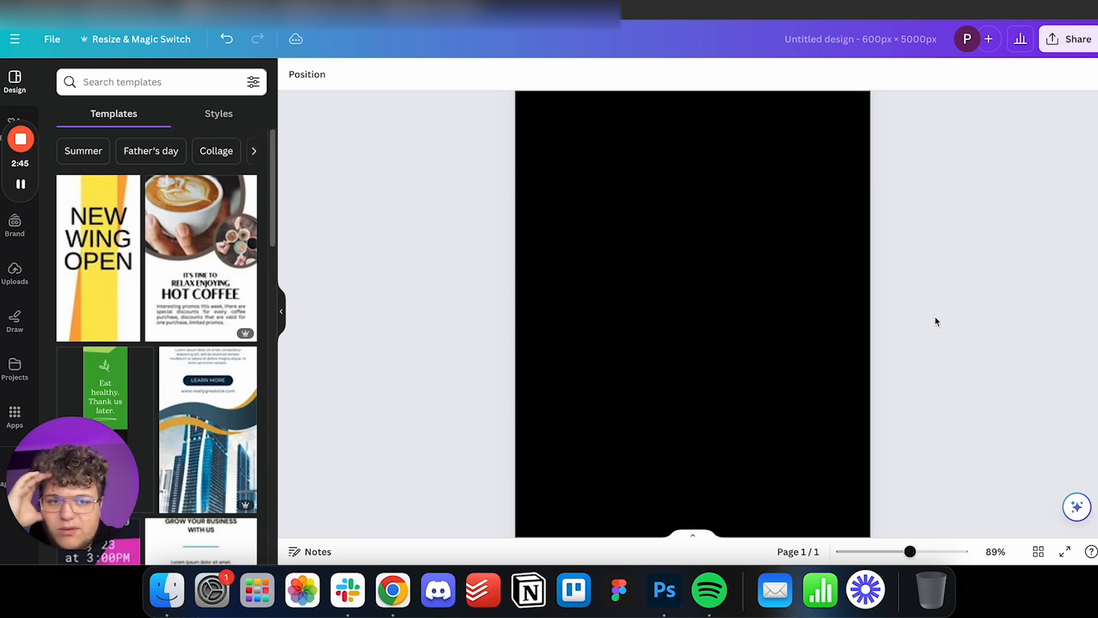
Add a square shape and reshape it into a thin banner spanning the full page width along its upper edge.
scroll(936, 322, "up", 1)
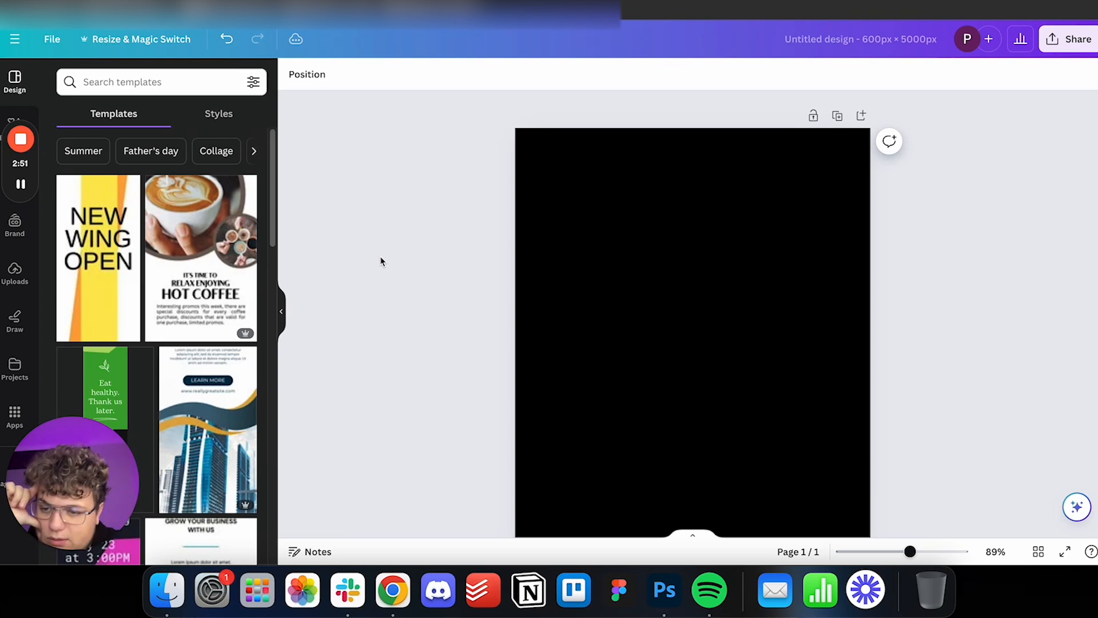
left_click_drag(32, 179, 18, 306)
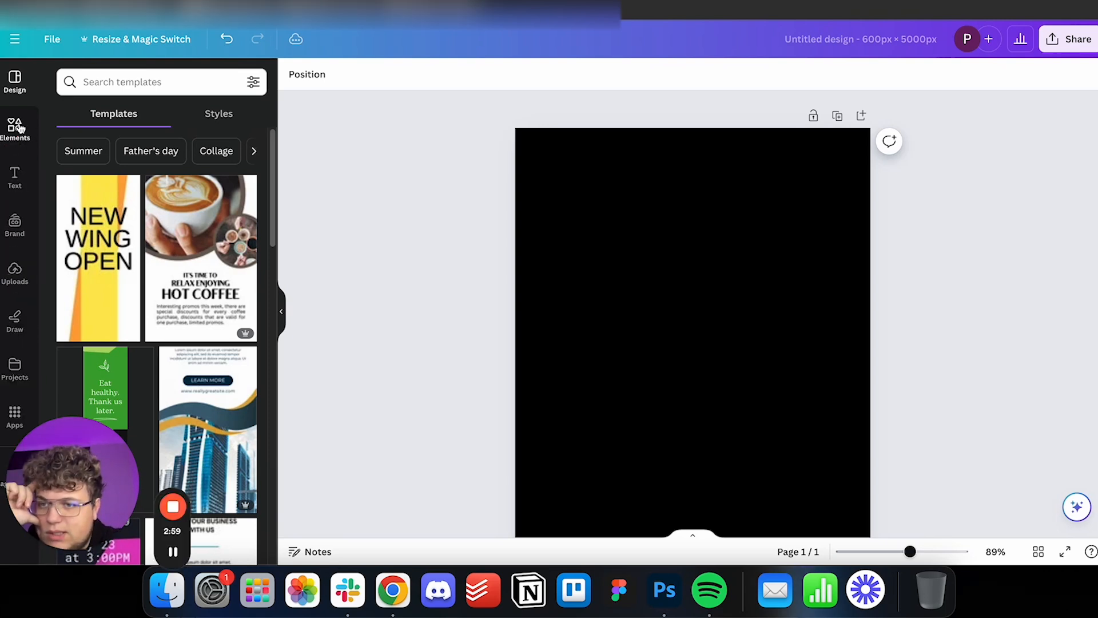
left_click(19, 127)
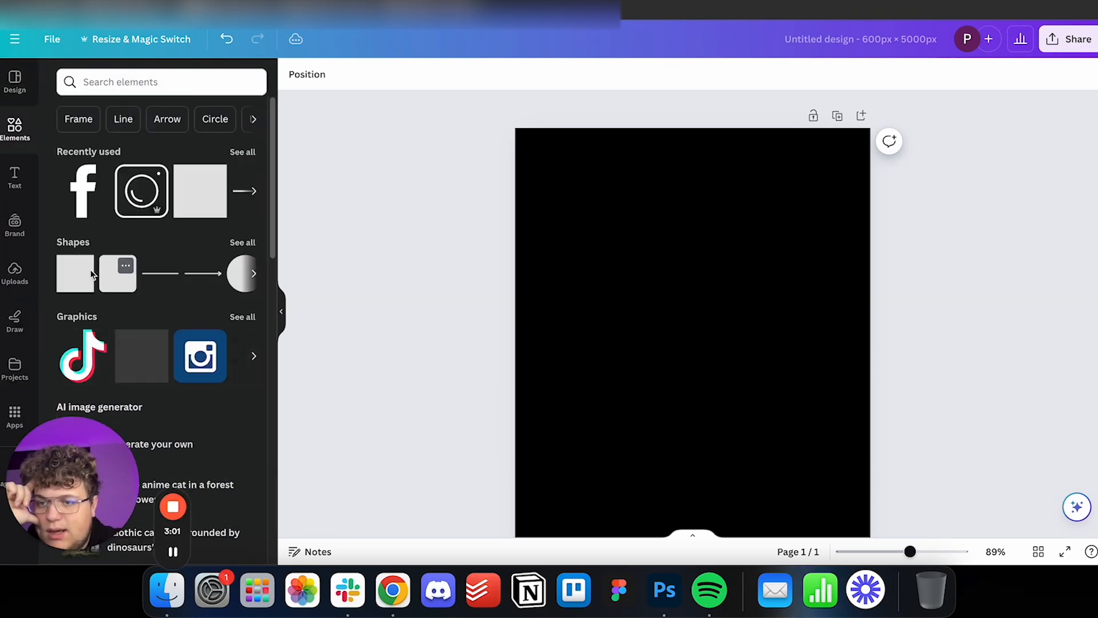
left_click(84, 291)
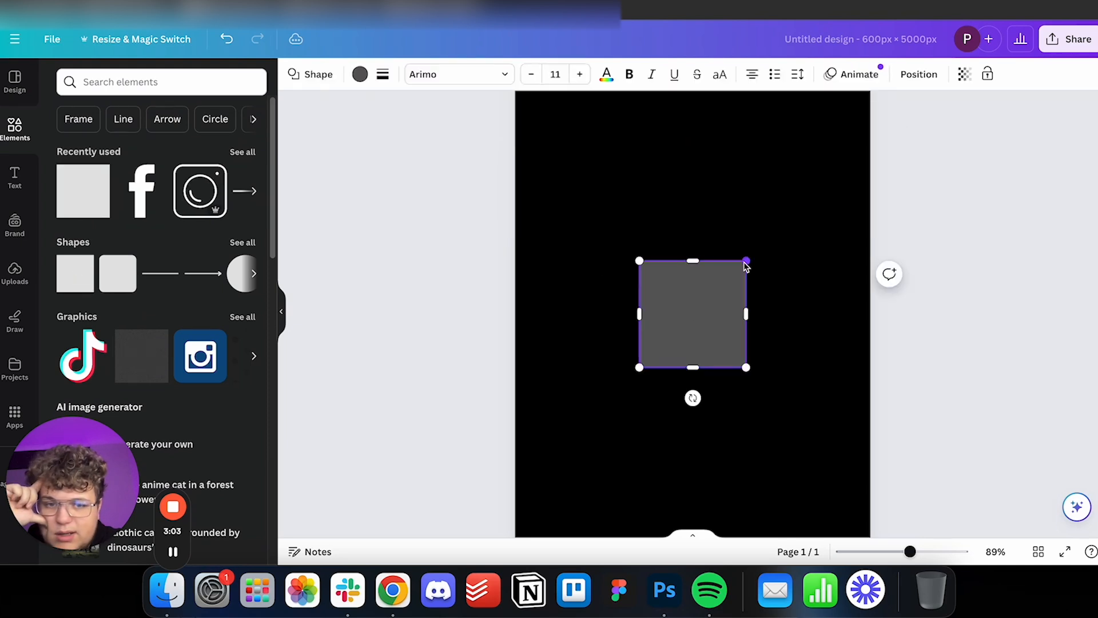
left_click_drag(731, 371, 718, 177)
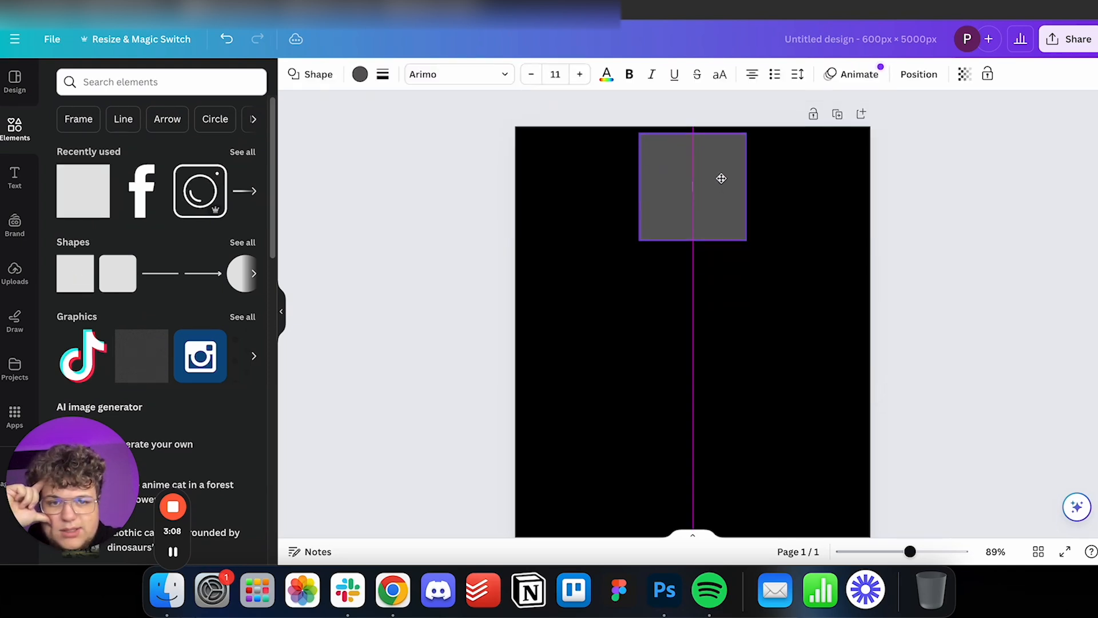
left_click_drag(701, 239, 869, 150)
left_click_drag(640, 142, 519, 147)
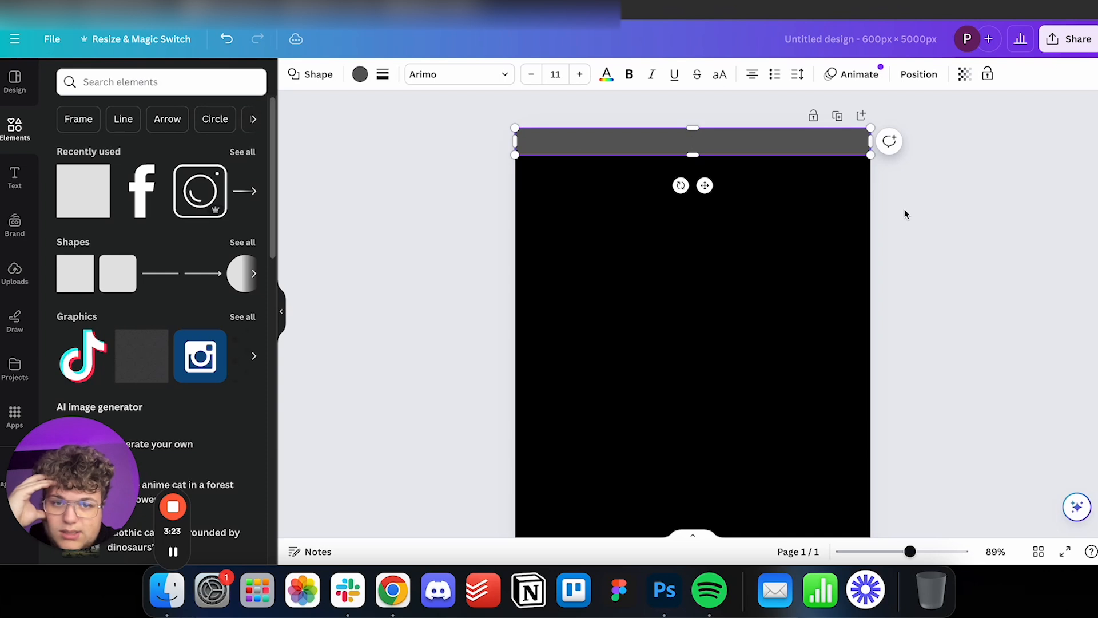
Fill the banner shape with white.
left_click(360, 78)
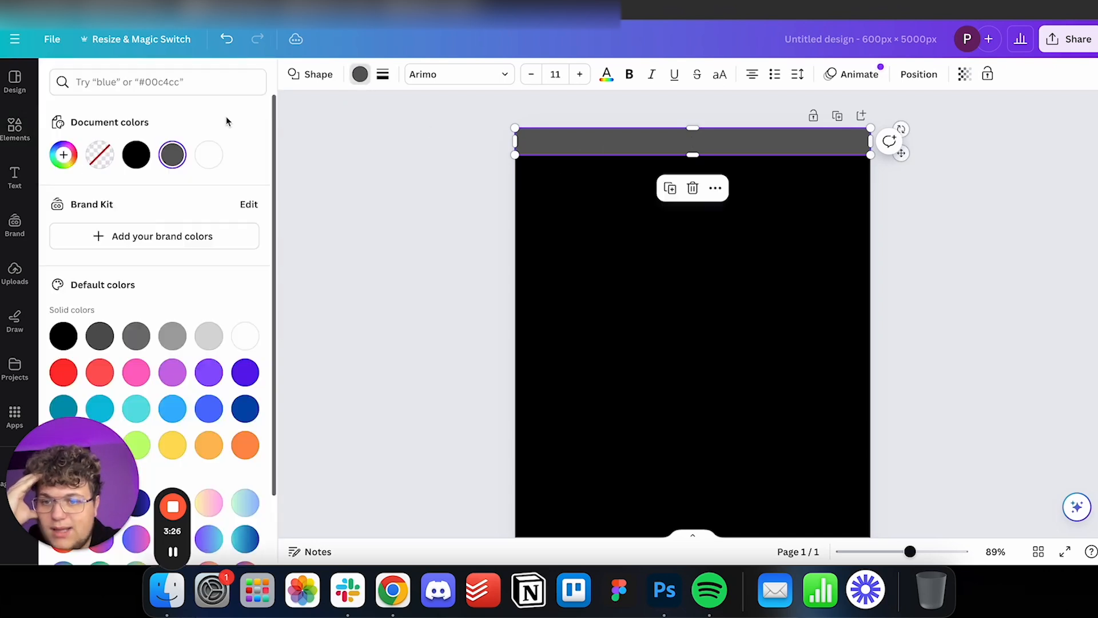
left_click(208, 154)
key("Escape")
left_click(925, 222)
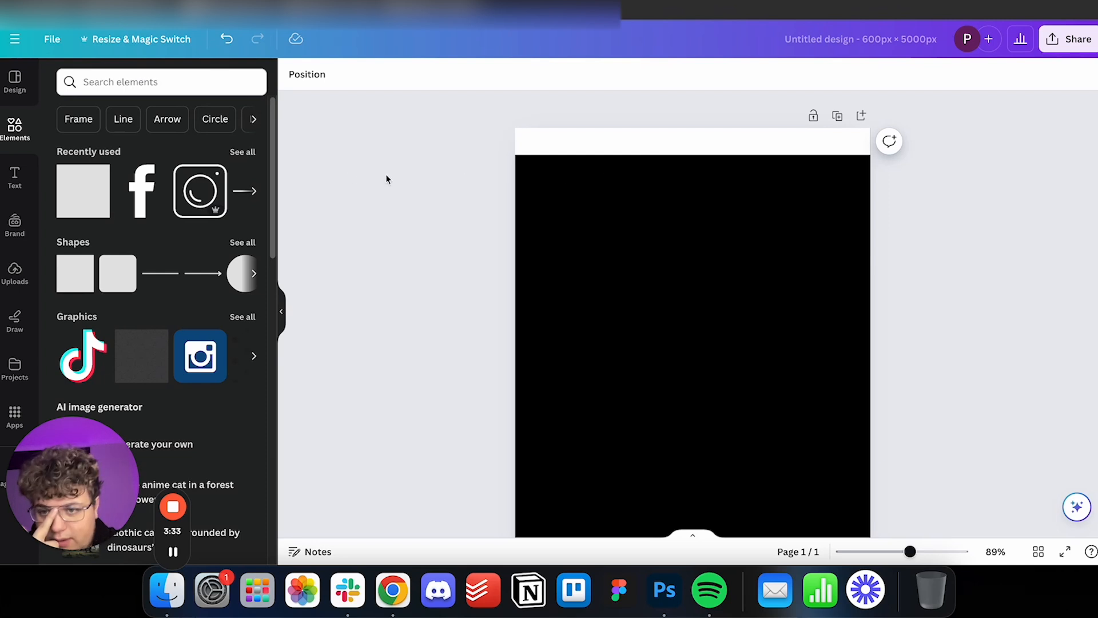
Add a heading reading "FREE WORLDWIDE SHIPPING" in Red Hat Display Bold at size 13.8, with a text box fitted to the words.
left_click(17, 175)
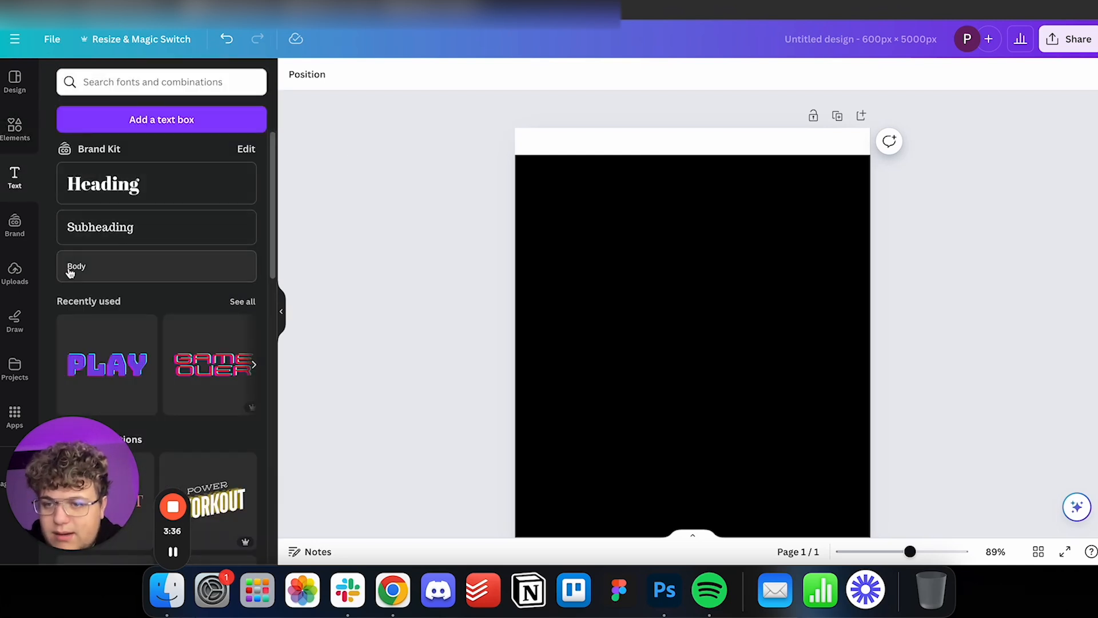
left_click(119, 192)
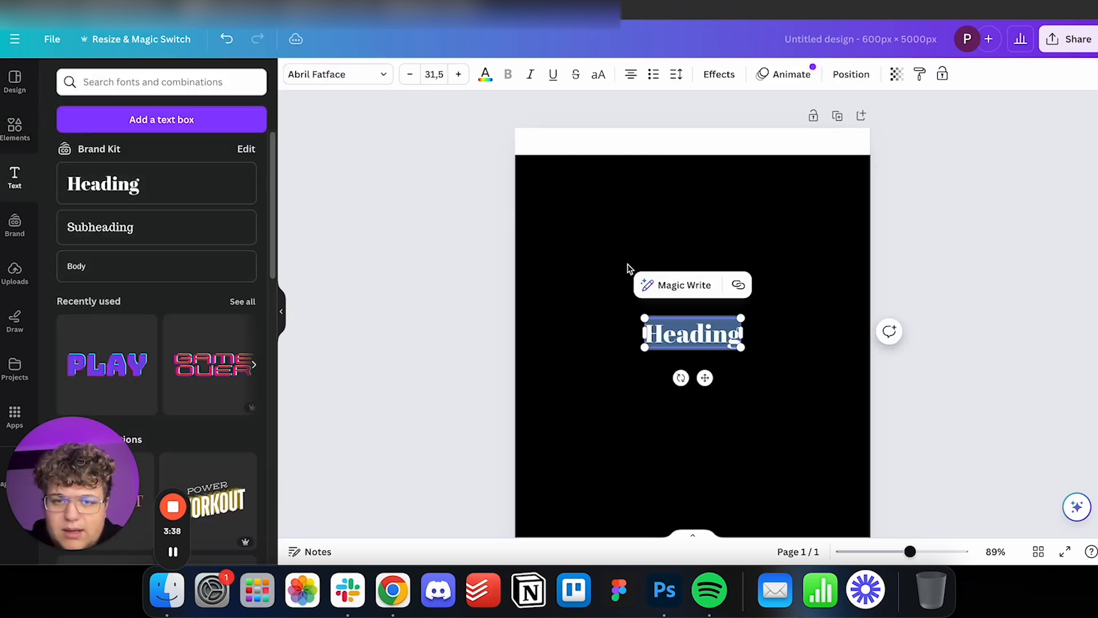
type("FREE WORLDWIDE SHIPPING")
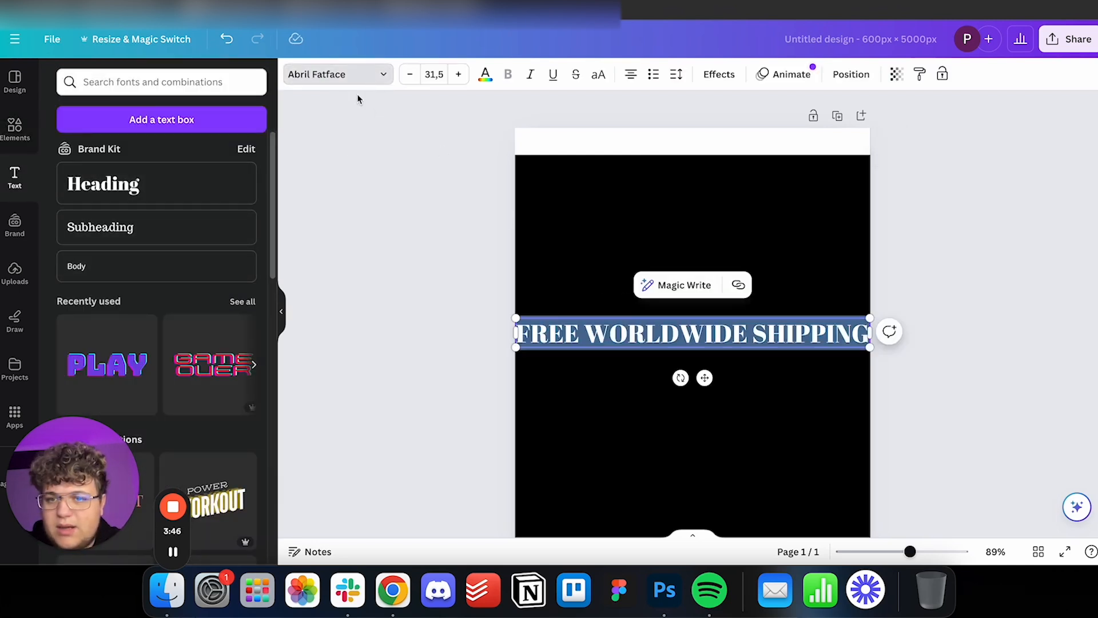
left_click(369, 80)
type("red")
left_click(123, 252)
left_click_drag(862, 346, 655, 327)
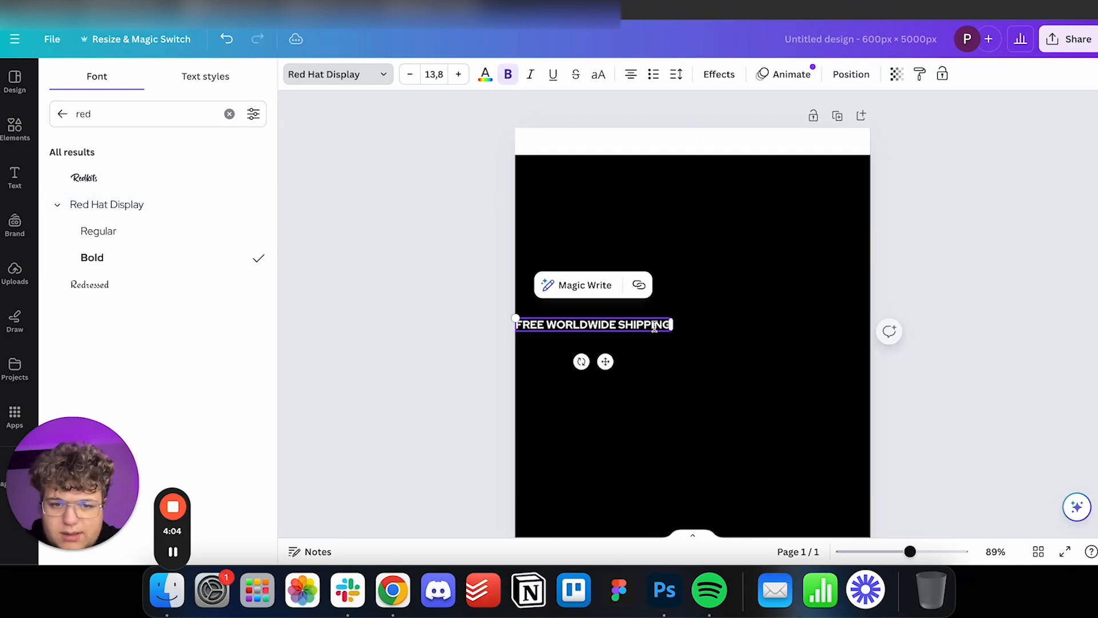
Colour the shipping text black and centre it inside the white banner.
left_click(502, 312)
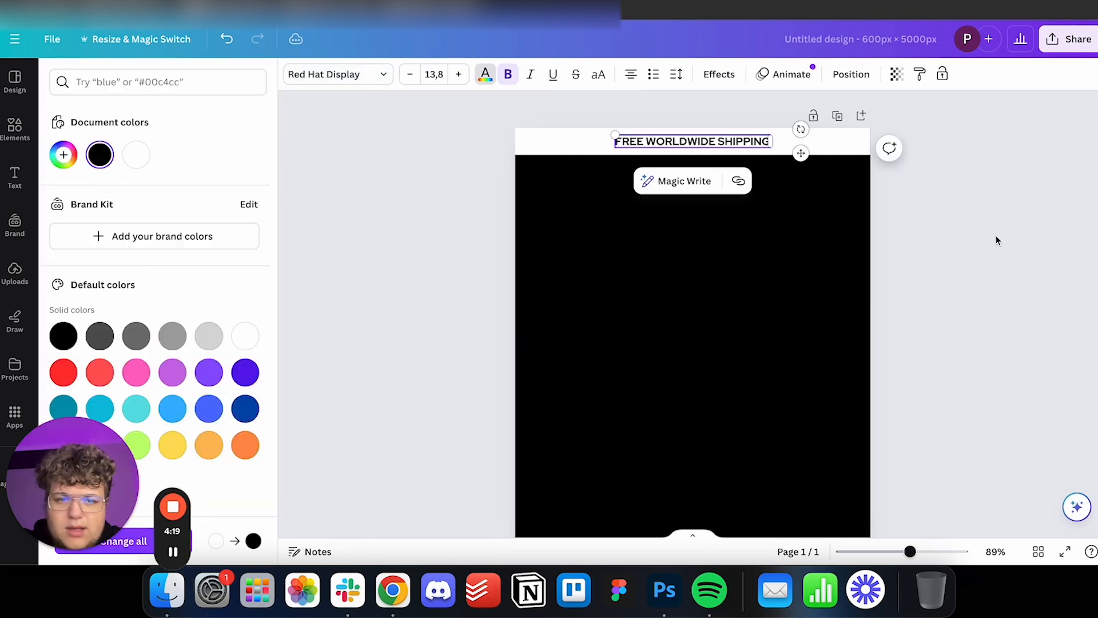
left_click(997, 241)
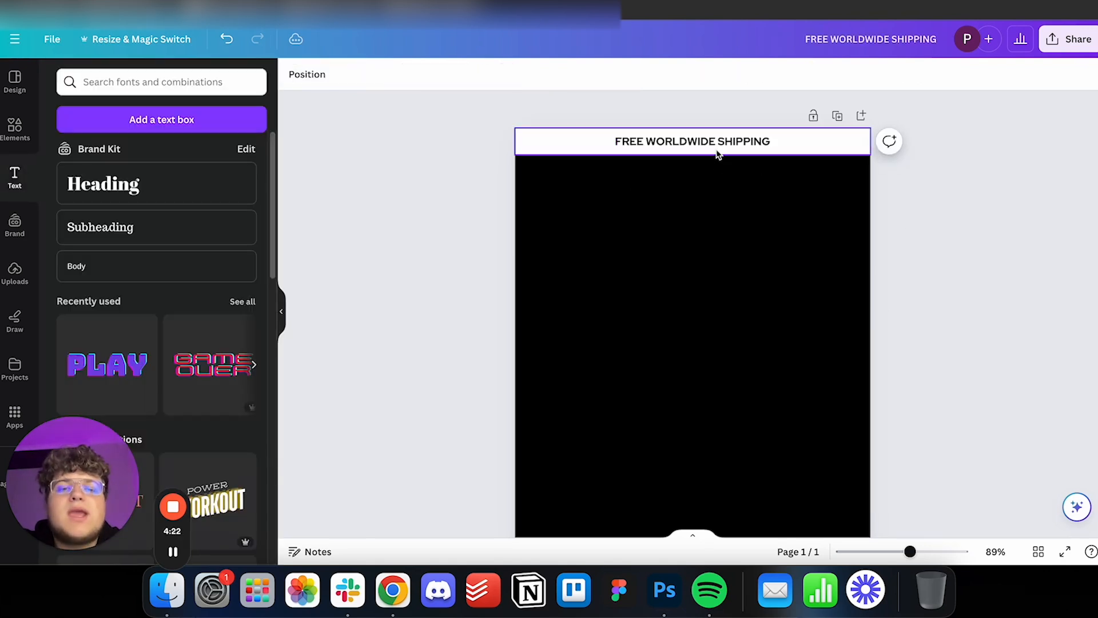
left_click(749, 146)
left_click(778, 251)
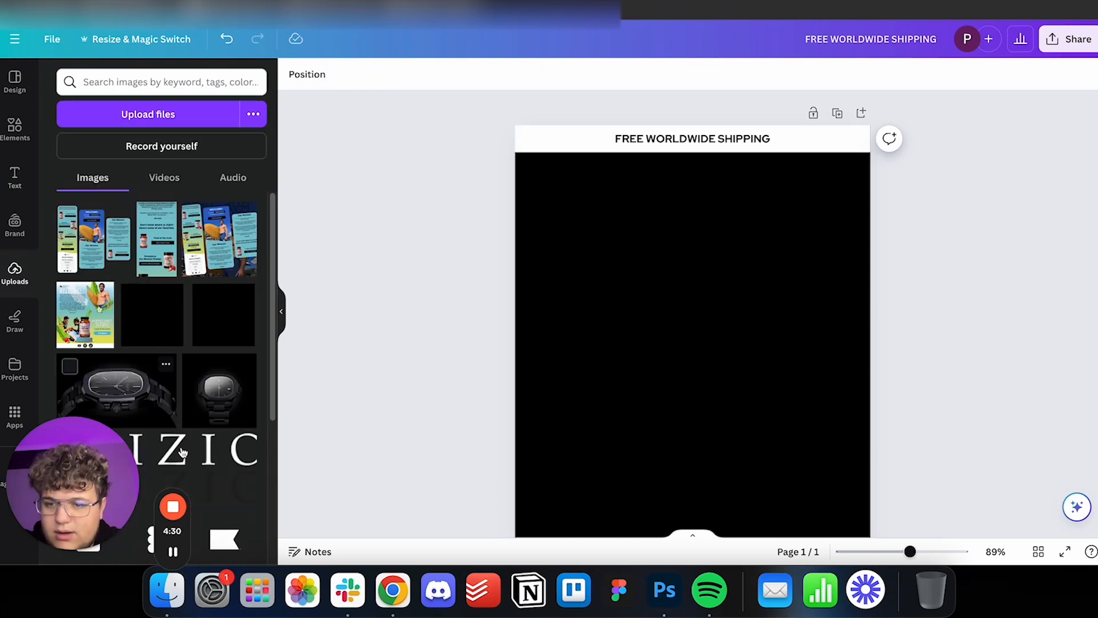
Place the uploaded INIZIO logo centred just below the banner and scale it down.
left_click(605, 333)
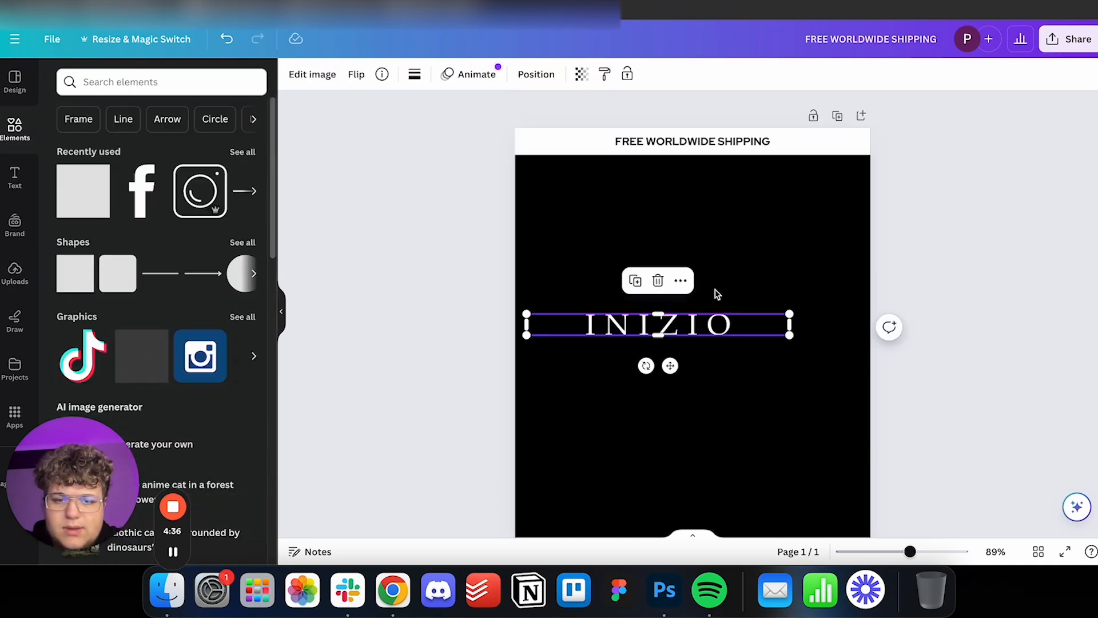
left_click_drag(712, 315, 748, 195)
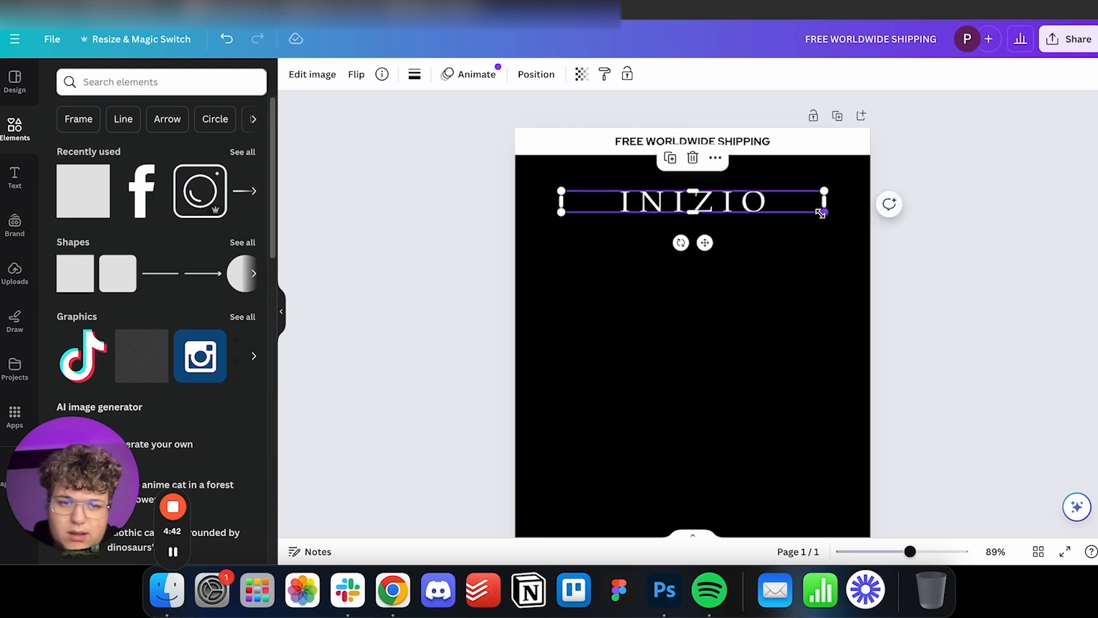
left_click_drag(823, 211, 777, 208)
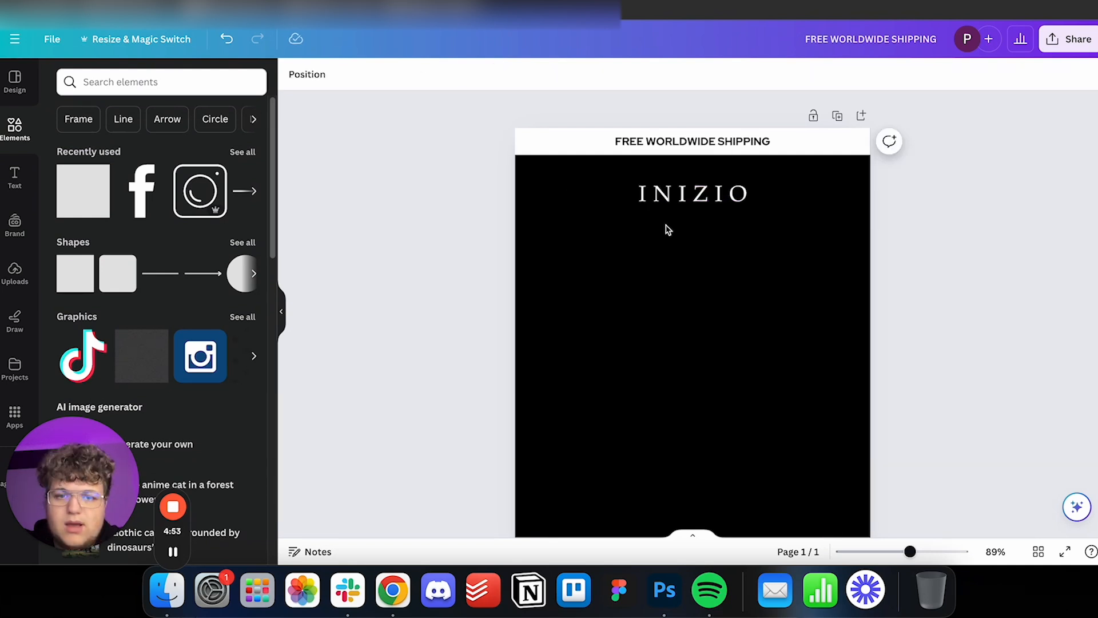
left_click(712, 188)
left_click_drag(712, 184, 712, 188)
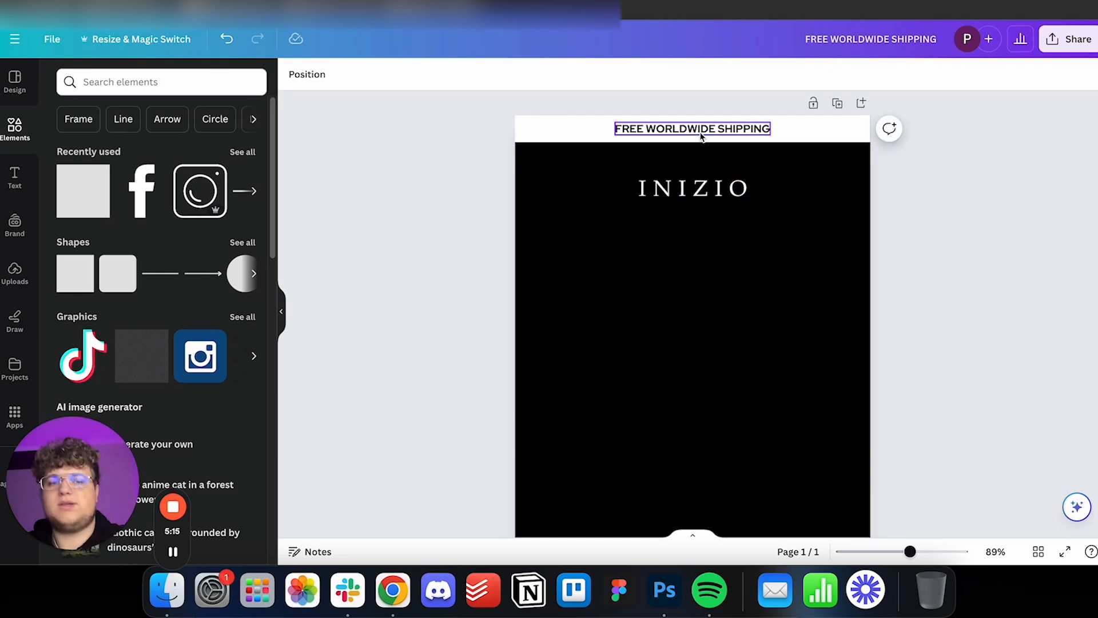
Duplicate the "FREE WORLDWIDE SHIPPING" text and move the copy below the INIZIO logo.
left_click(701, 136)
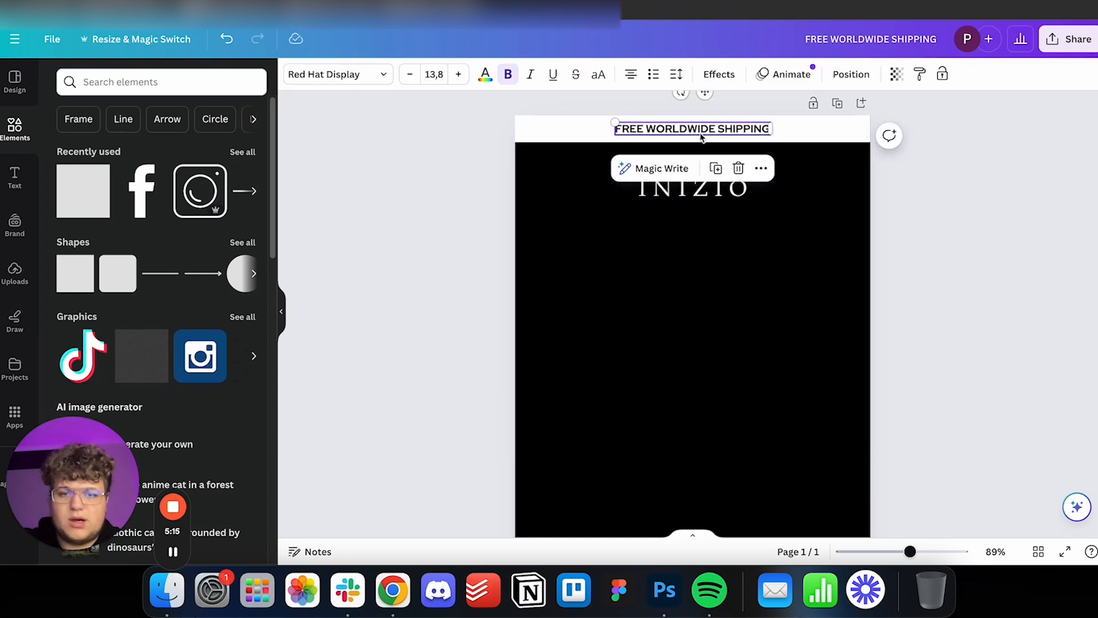
key("super+d")
left_click_drag(706, 143, 697, 237)
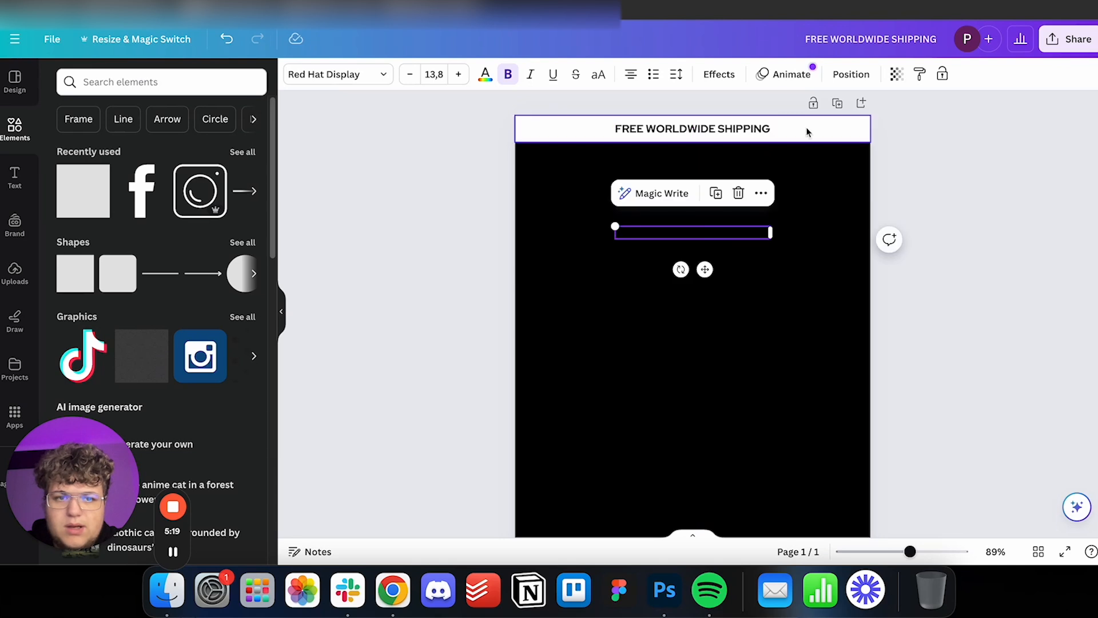
Turn the copied text into a white "WELCOME TO THE" line at size 26.5 below the logo.
left_click(485, 75)
left_click(138, 150)
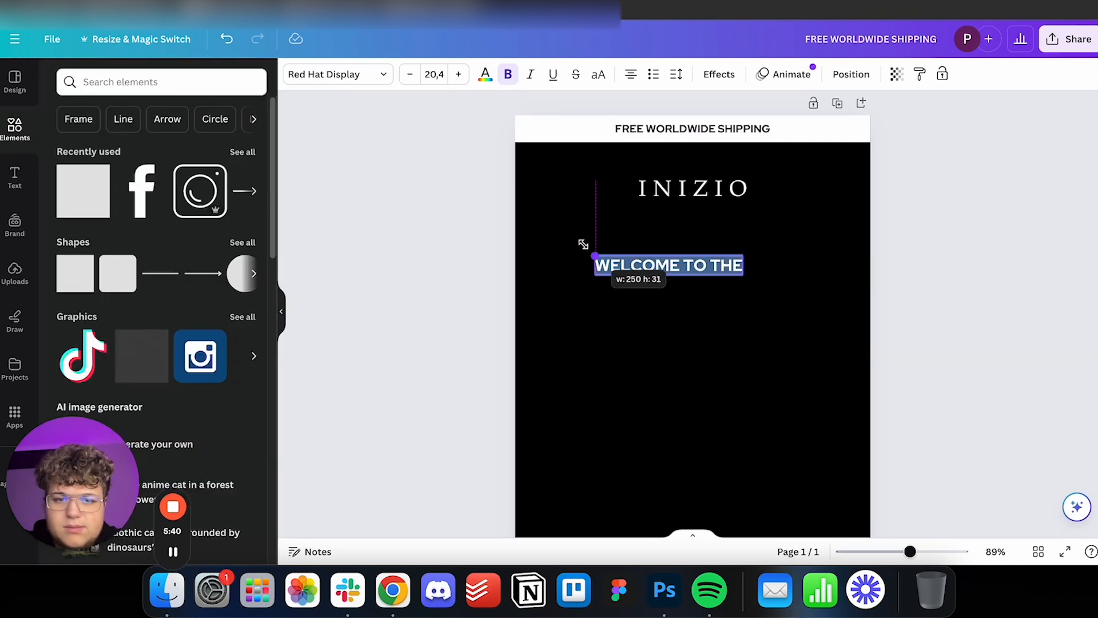
left_click_drag(581, 242, 548, 249)
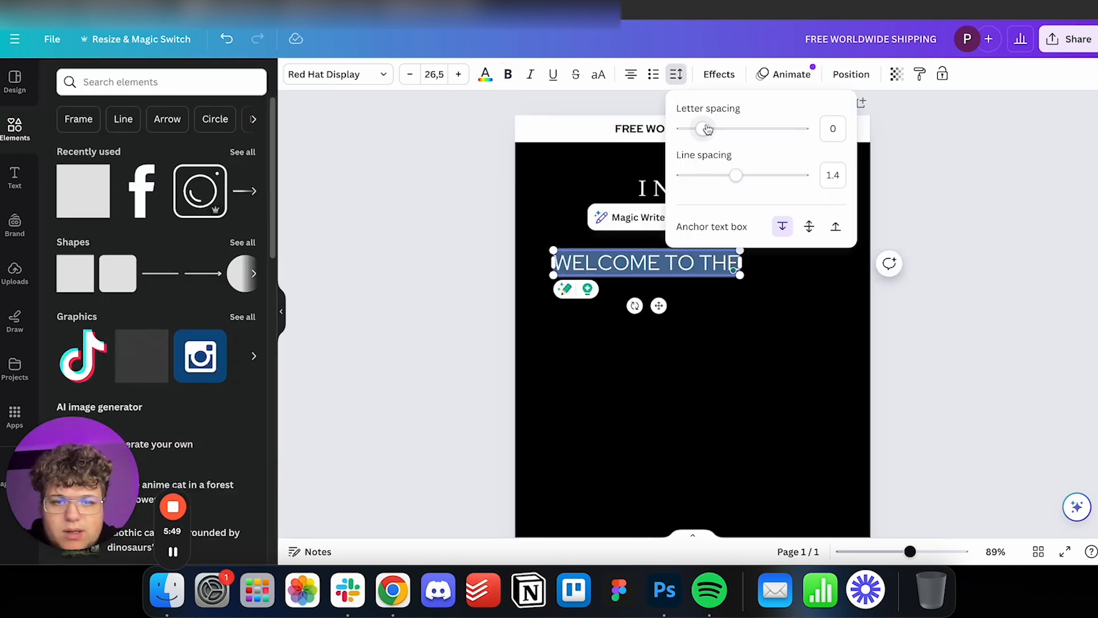
Give "WELCOME TO THE" a regular weight with wide letter spacing and centre it below the INIZIO logo.
left_click_drag(707, 128, 738, 137)
left_click(961, 277)
left_click(964, 280)
left_click_drag(768, 274, 801, 261)
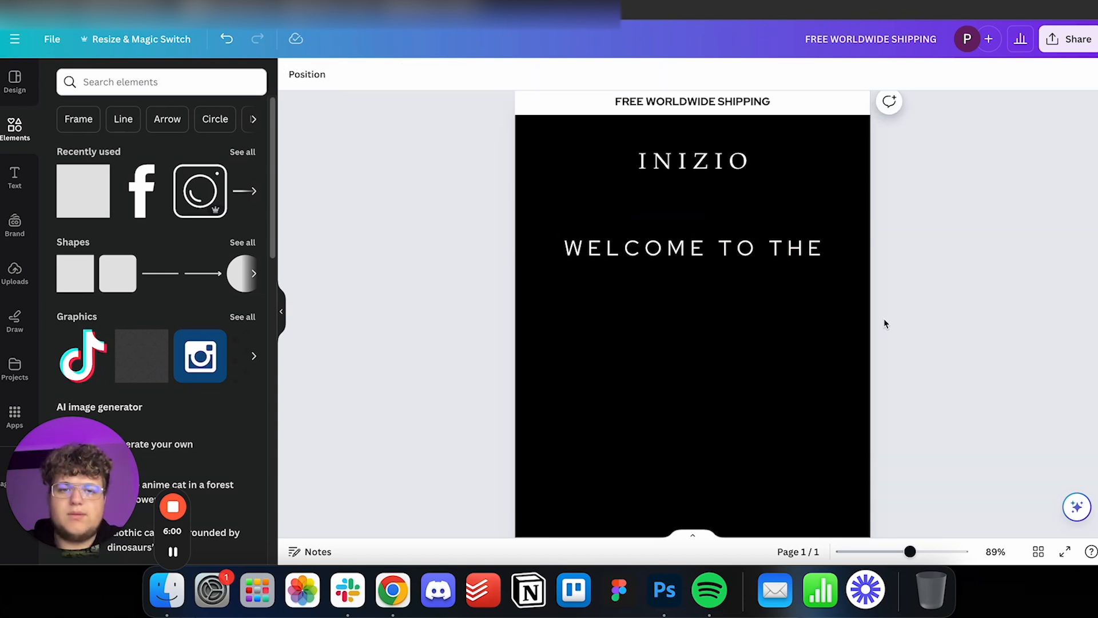
Add a bold white "INIZIO COMMUNITY" line directly beneath "WELCOME TO THE", with normal letter spacing.
left_click(702, 251)
left_click(937, 254)
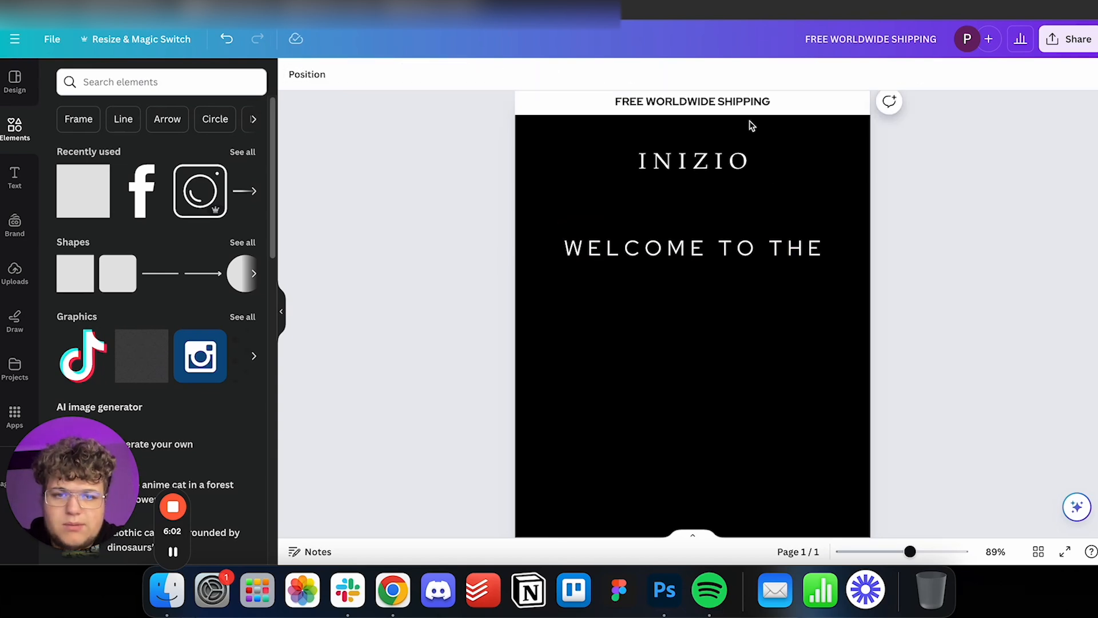
left_click(703, 255)
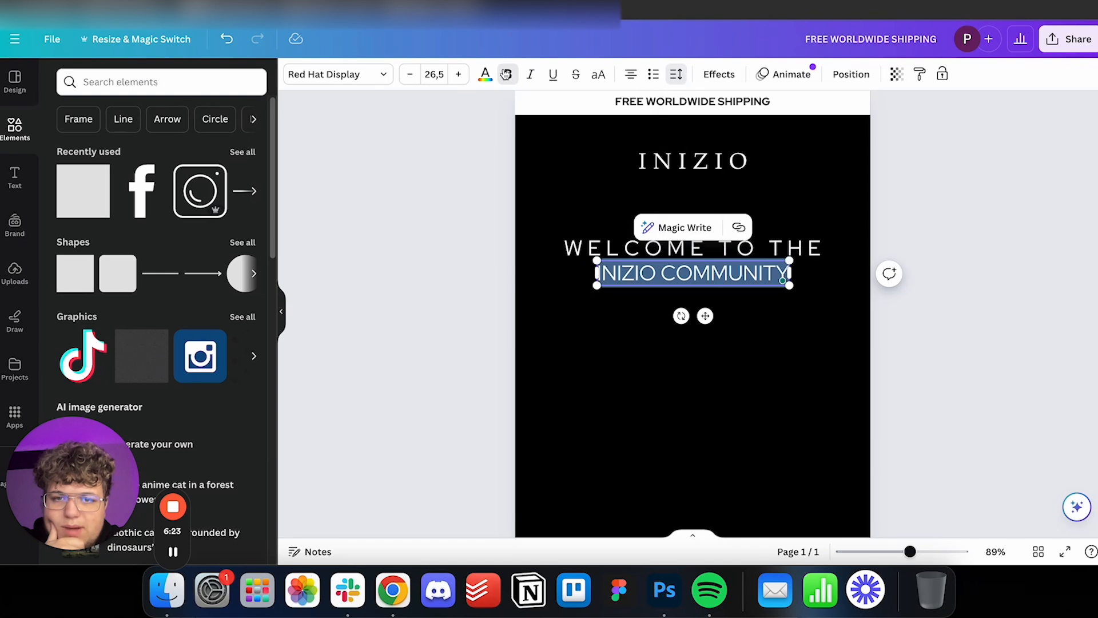
key("super+b")
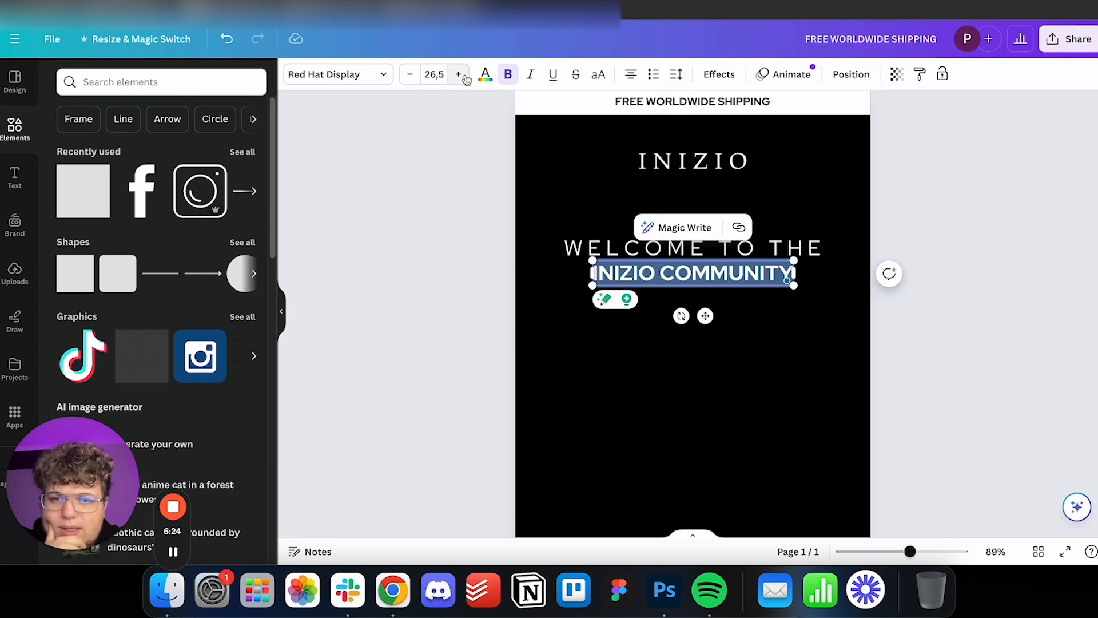
Set the "INIZIO COMMUNITY" text size to 30.5.
left_click(459, 74)
left_click(458, 74)
left_click(459, 74)
left_click(458, 75)
left_click(459, 74)
left_click(458, 74)
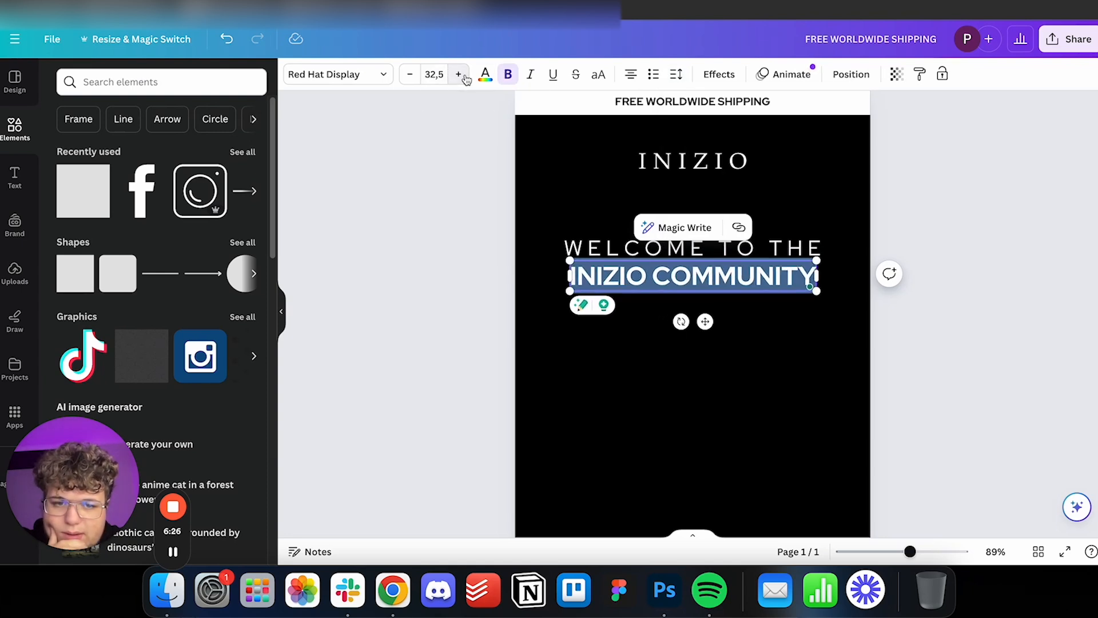
left_click(410, 75)
left_click(410, 74)
left_click(427, 162)
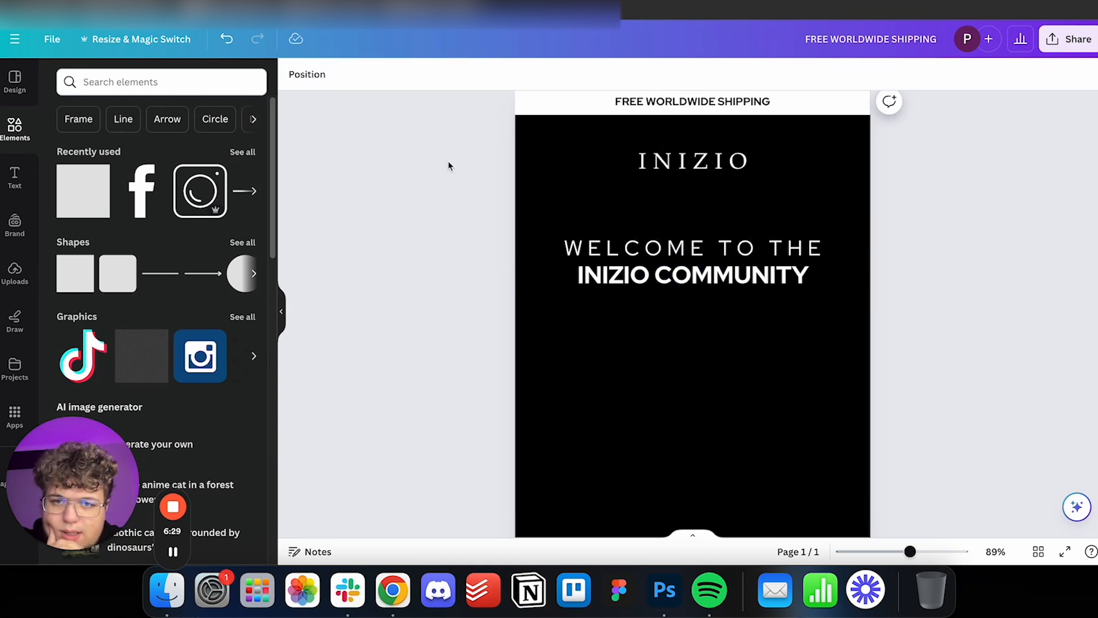
Scale "WELCOME TO THE" down to size 18.1 and keep it centred just above "INIZIO COMMUNITY".
left_click(689, 248)
left_click_drag(823, 234, 738, 249)
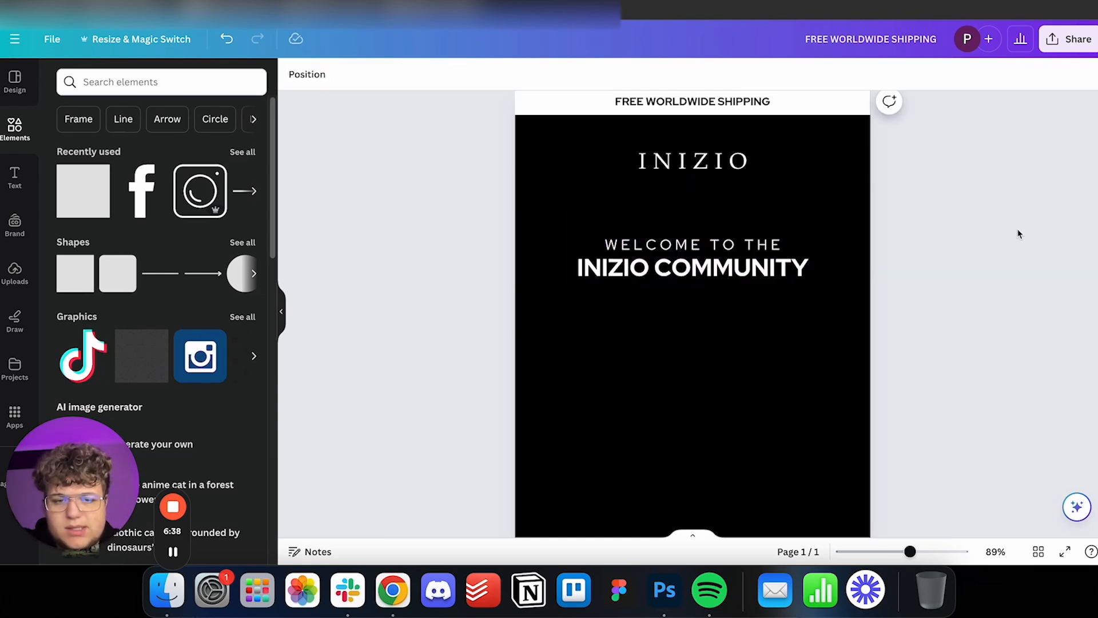
scroll(657, 252, "down", 3)
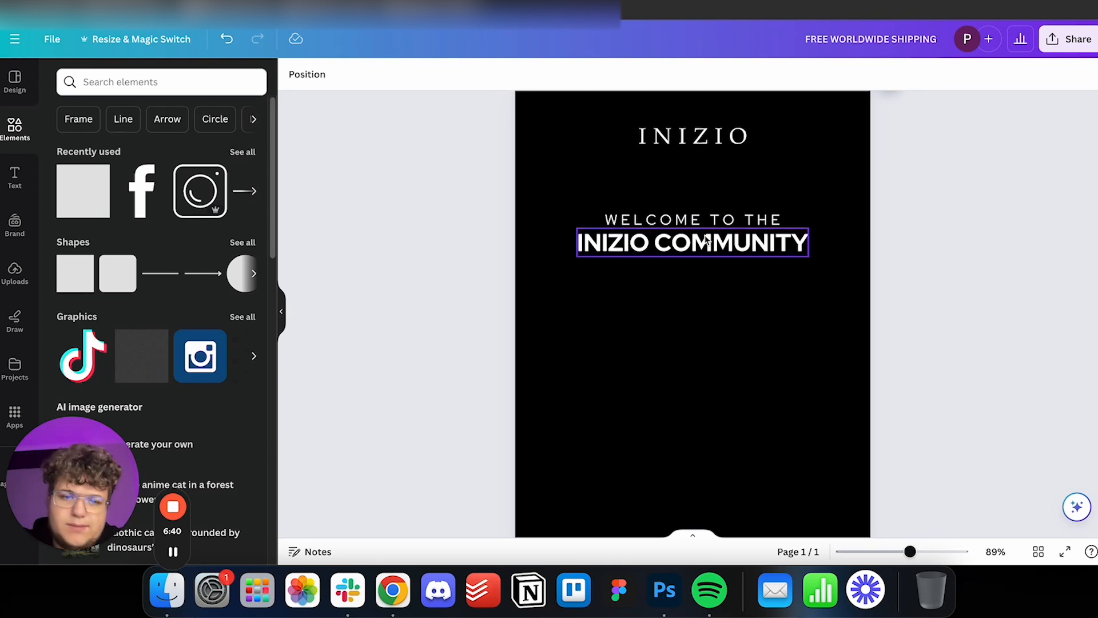
Duplicate the "WELCOME TO THE" line and place the copy centred below "INIZIO COMMUNITY".
left_click(729, 159)
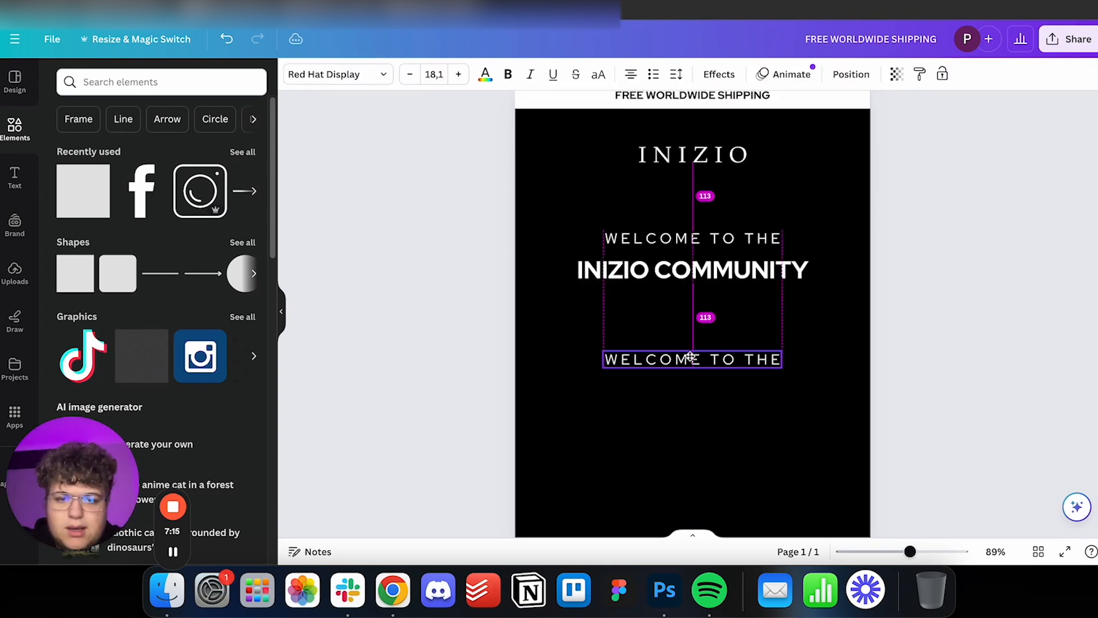
left_click_drag(694, 358, 694, 359)
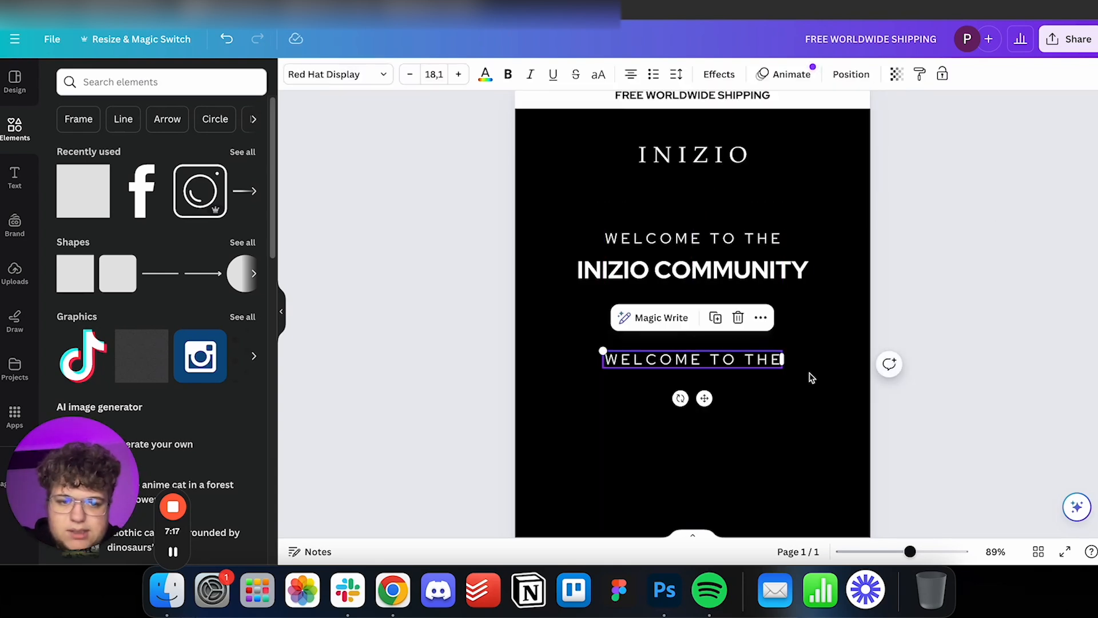
left_click(752, 311)
Replace the copy's text with "USE CODE:" and scale it down to size 14.2.
double_click(728, 357)
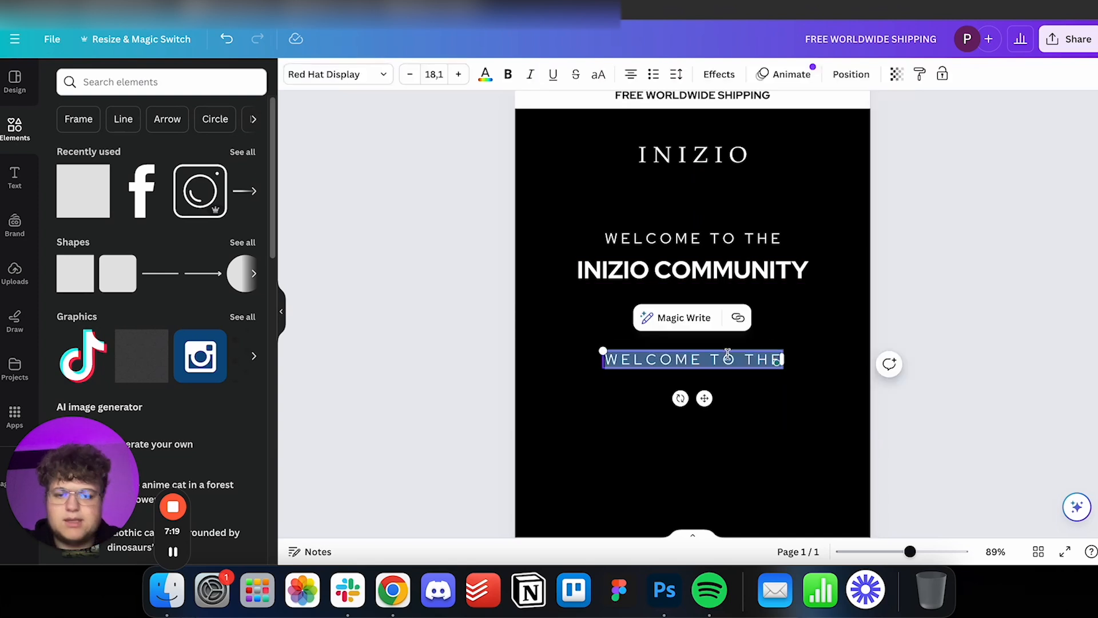
type("USE CODE")
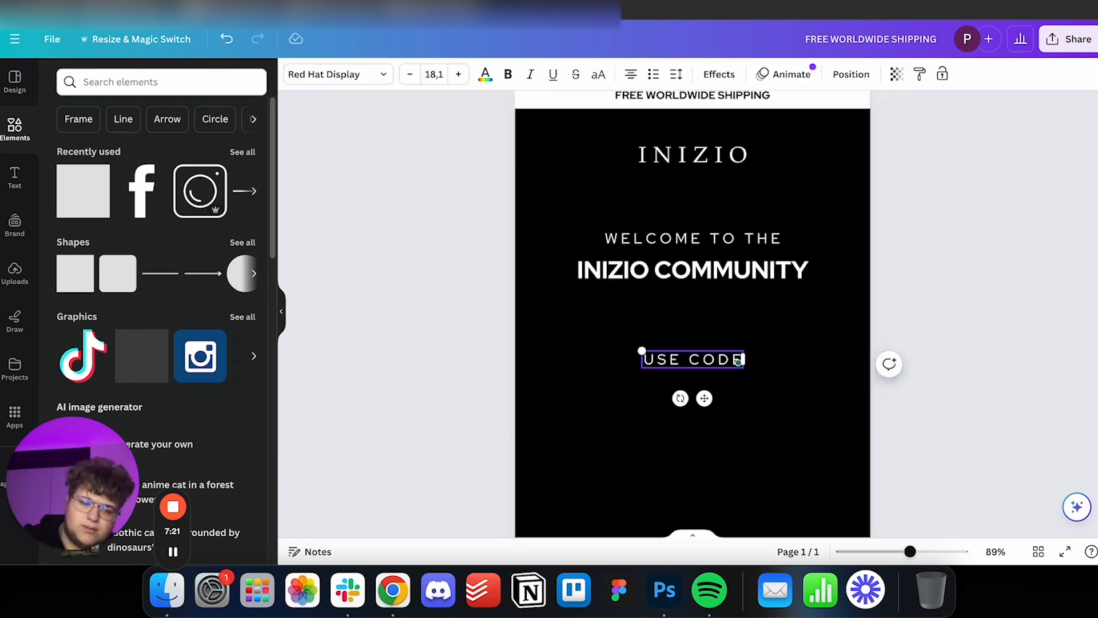
type(" :")
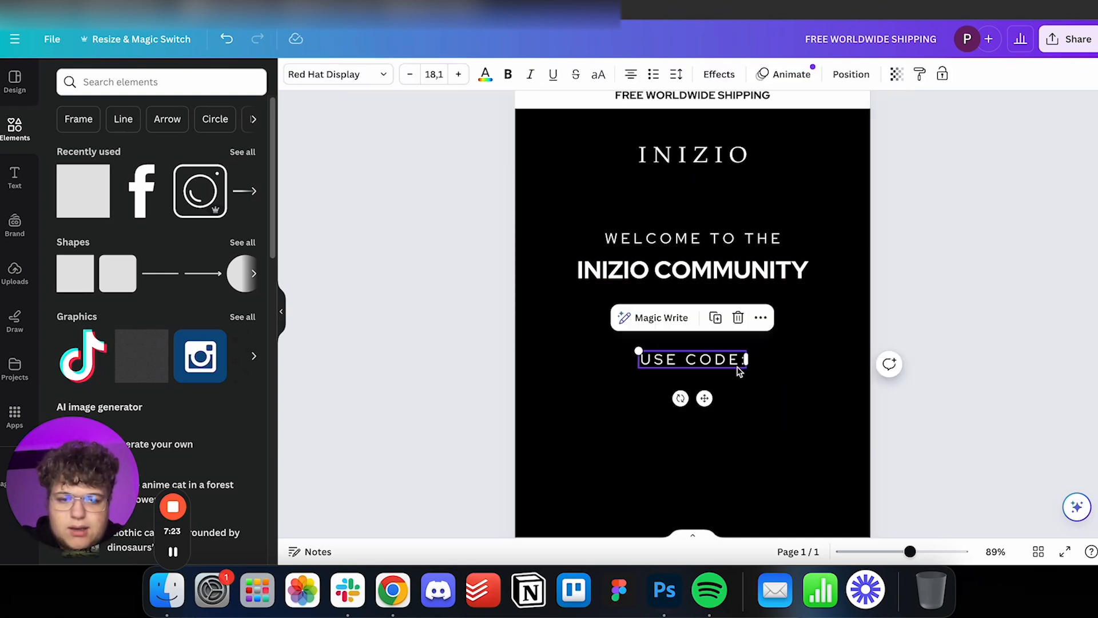
left_click_drag(642, 351, 699, 362)
left_click(938, 331)
Add a square shape below "USE CODE:" and stretch it into a wide rectangle.
scroll(937, 330, "down", 1)
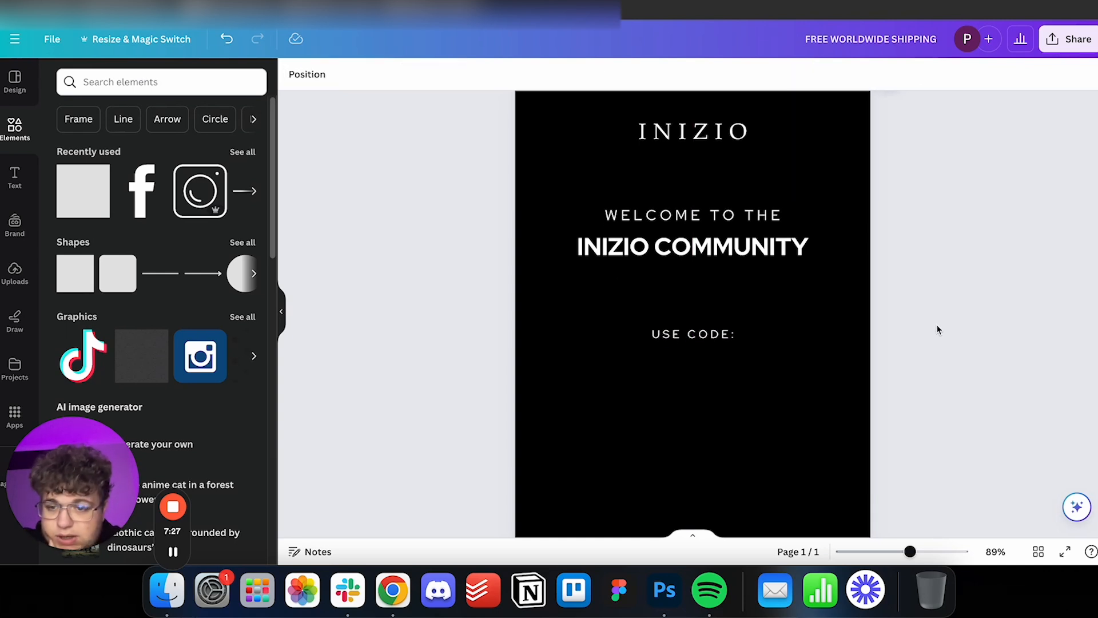
scroll(926, 323, "down", 3)
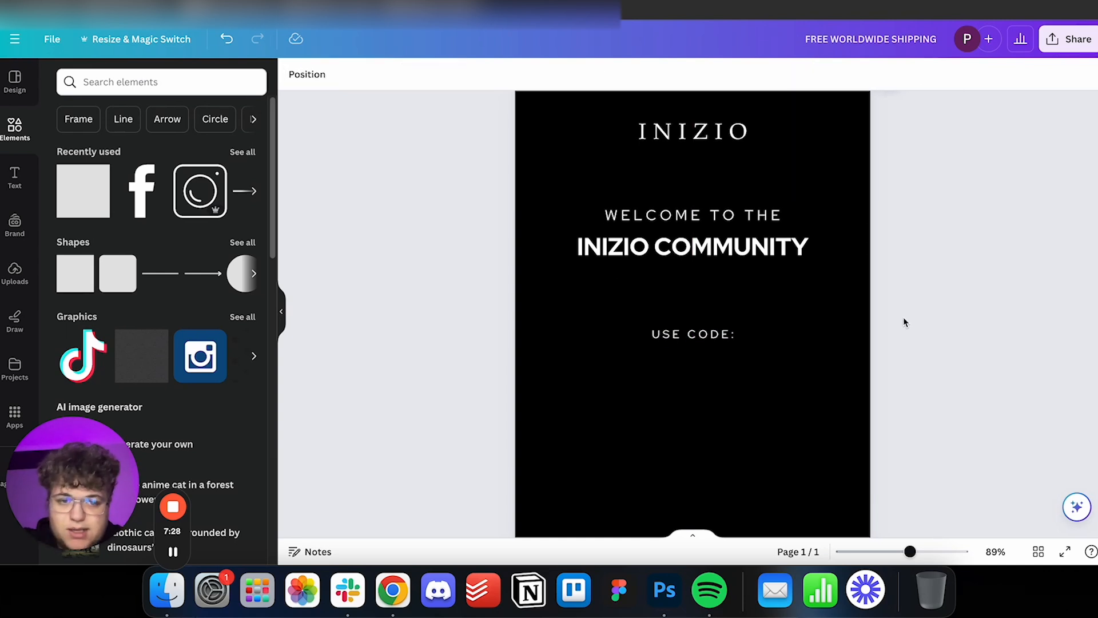
left_click(80, 186)
scroll(687, 294, "down", 3)
left_click_drag(704, 223, 716, 309)
scroll(729, 241, "up", 3)
left_click_drag(715, 323, 783, 304)
left_click_drag(639, 305, 588, 301)
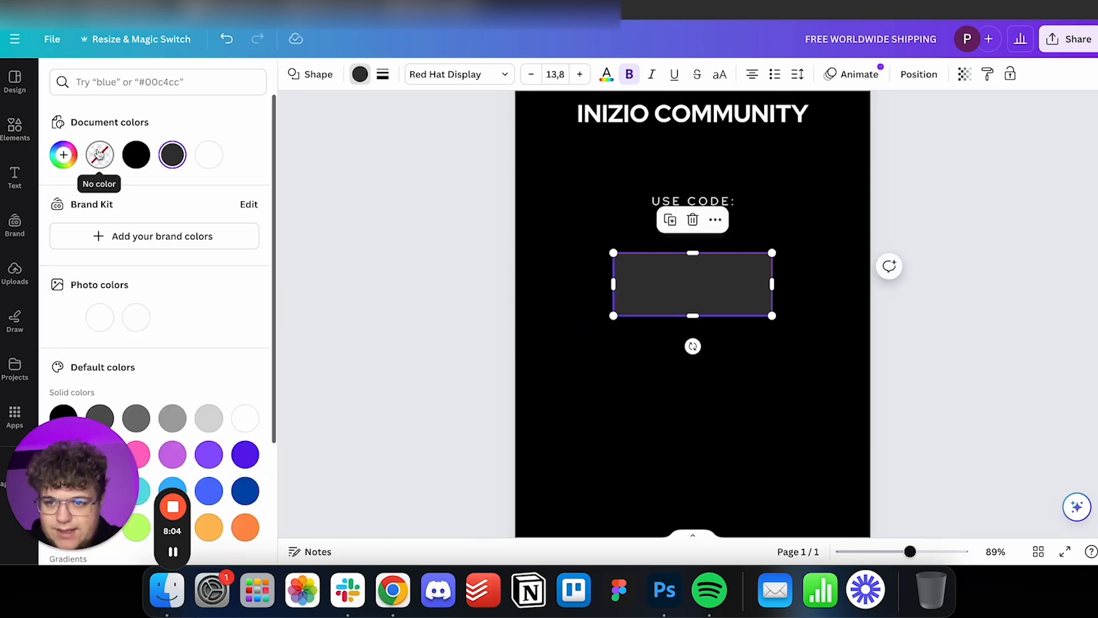
Remove the rectangle's fill and give it a white border.
left_click(99, 153)
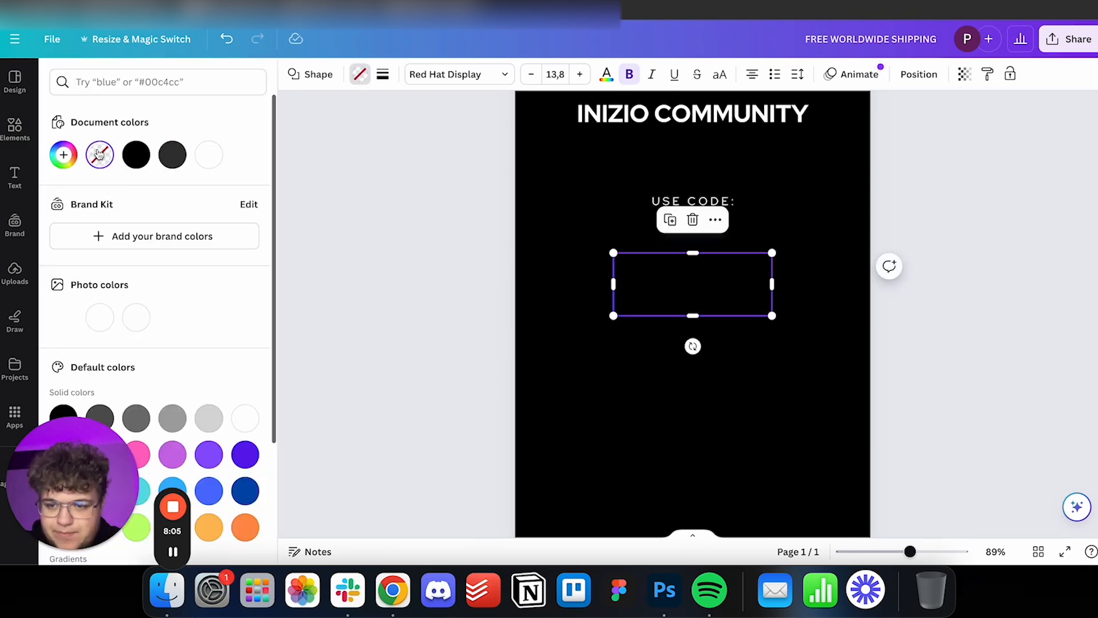
left_click(383, 74)
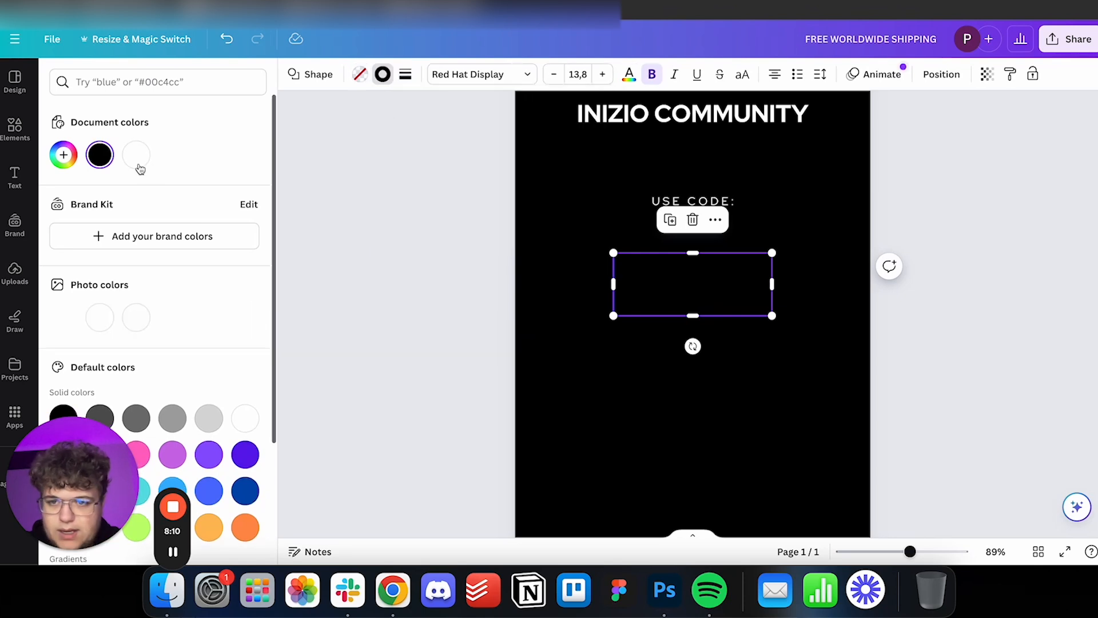
left_click(137, 157)
left_click(975, 232)
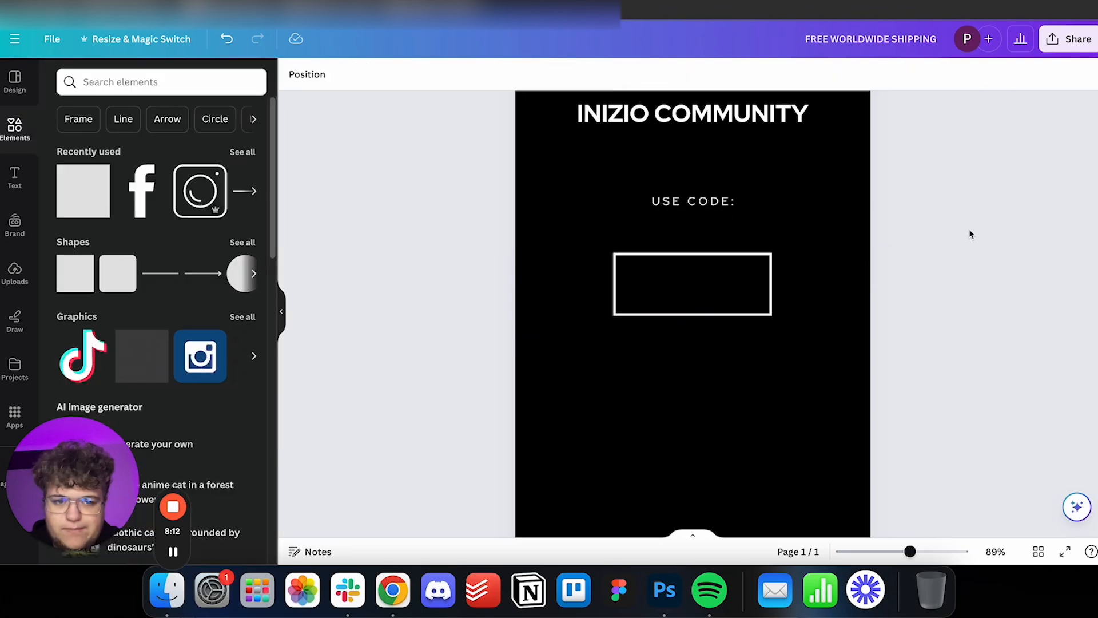
Change the rectangle's border to short dashes, make it thinner and round the corners slightly.
left_click(770, 281)
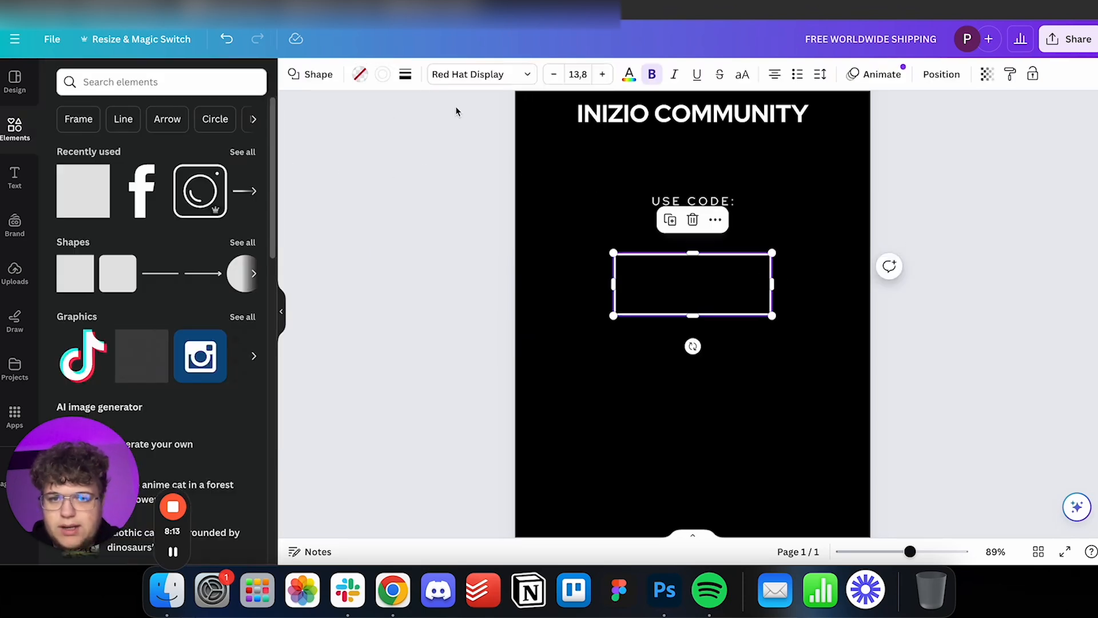
left_click(418, 79)
left_click(548, 115)
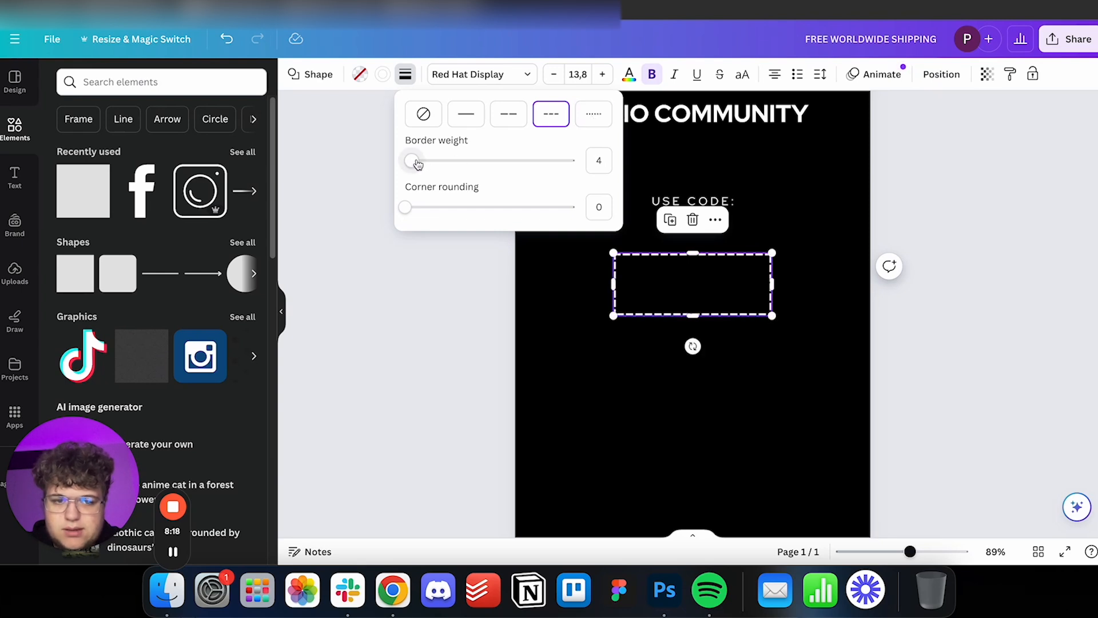
left_click_drag(418, 164, 409, 162)
mouse_move(405, 207)
left_mouse_down()
mouse_move(421, 208)
mouse_move(412, 211)
left_mouse_up()
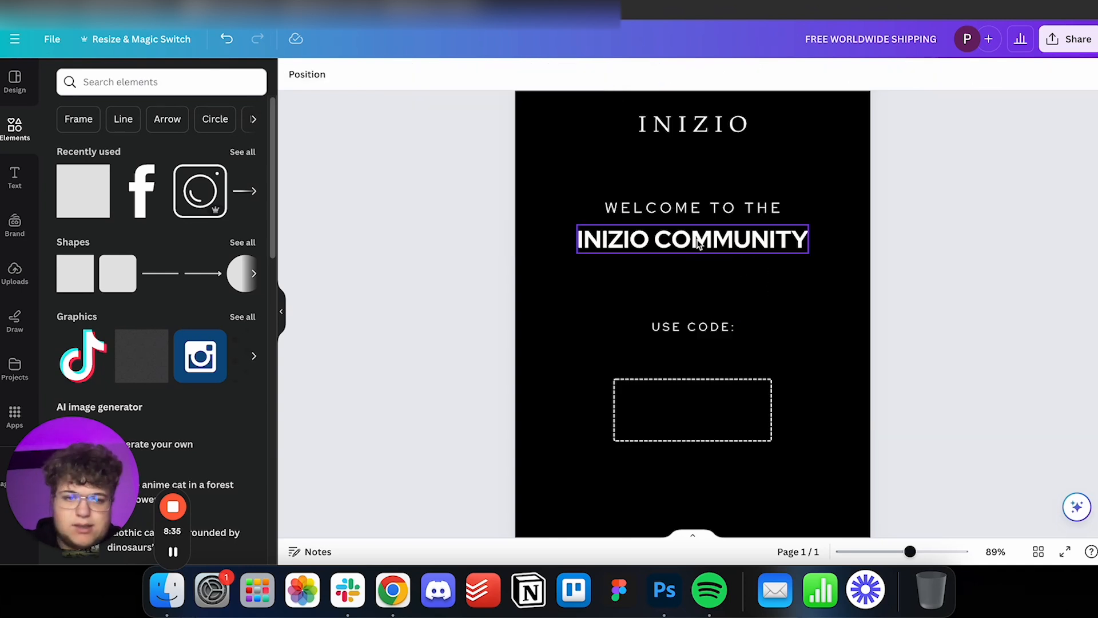
Copy the "INIZIO COMMUNITY" text into the dashed box and change it to "FIRST10", fitted inside the frame.
left_click(707, 250)
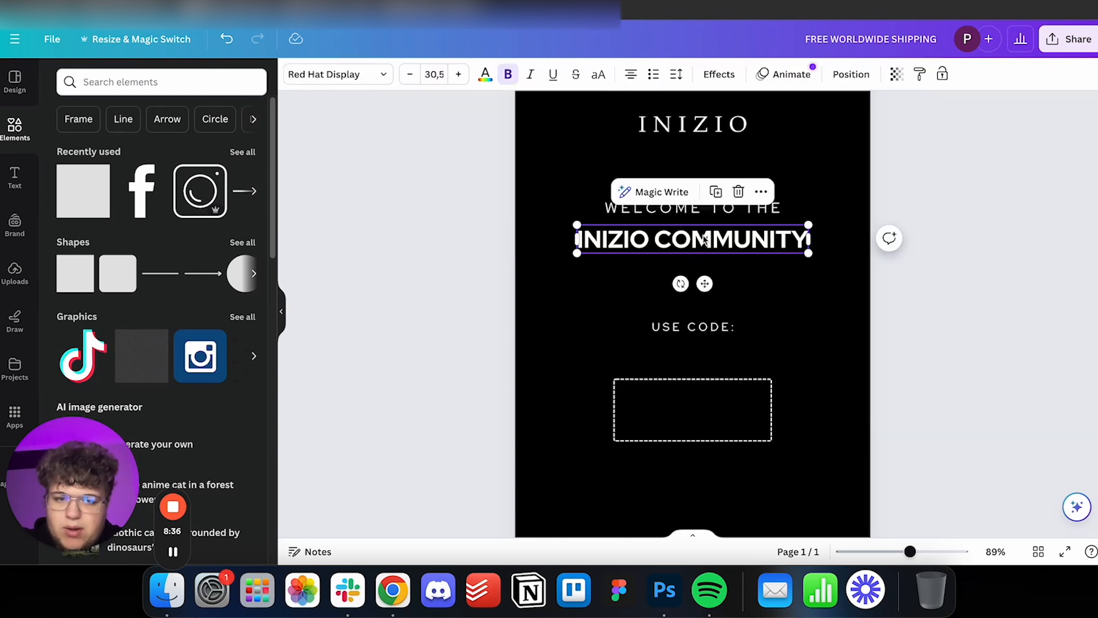
key("super+v")
scroll(748, 274, "down", 1)
left_click_drag(752, 222, 744, 380)
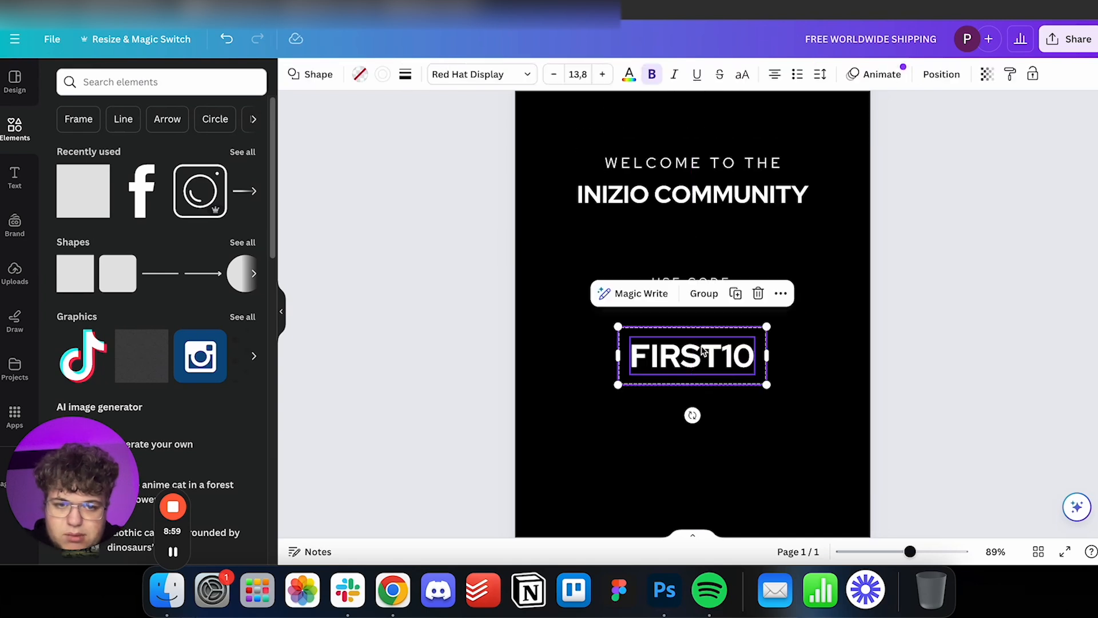
left_click(980, 326)
scroll(980, 324, "up", 3)
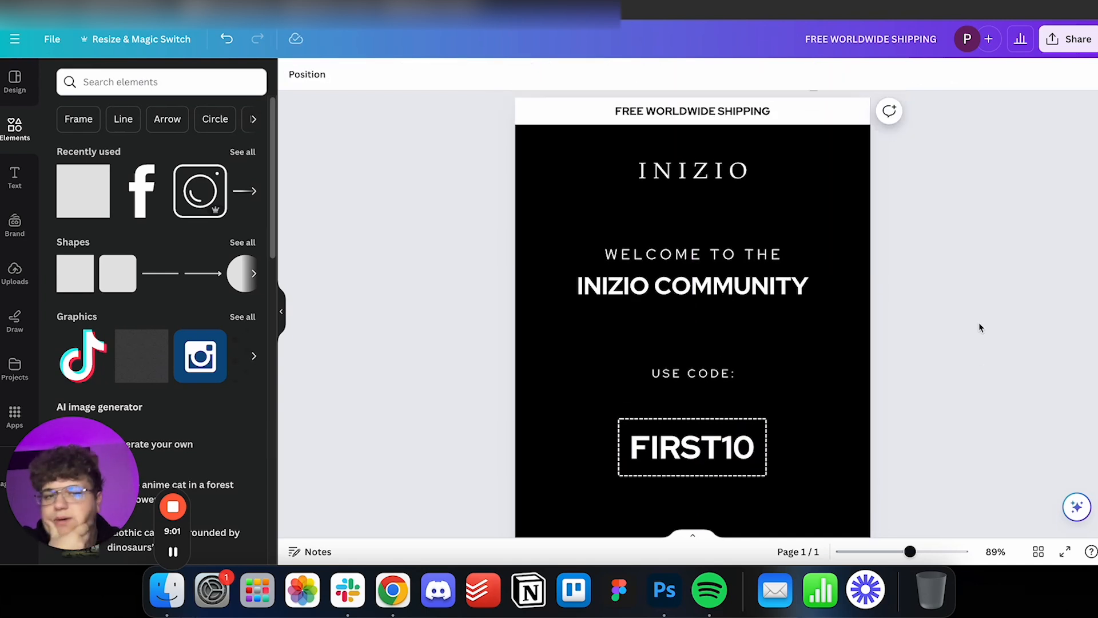
scroll(979, 327, "down", 3)
scroll(980, 327, "up", 4)
scroll(979, 327, "down", 1)
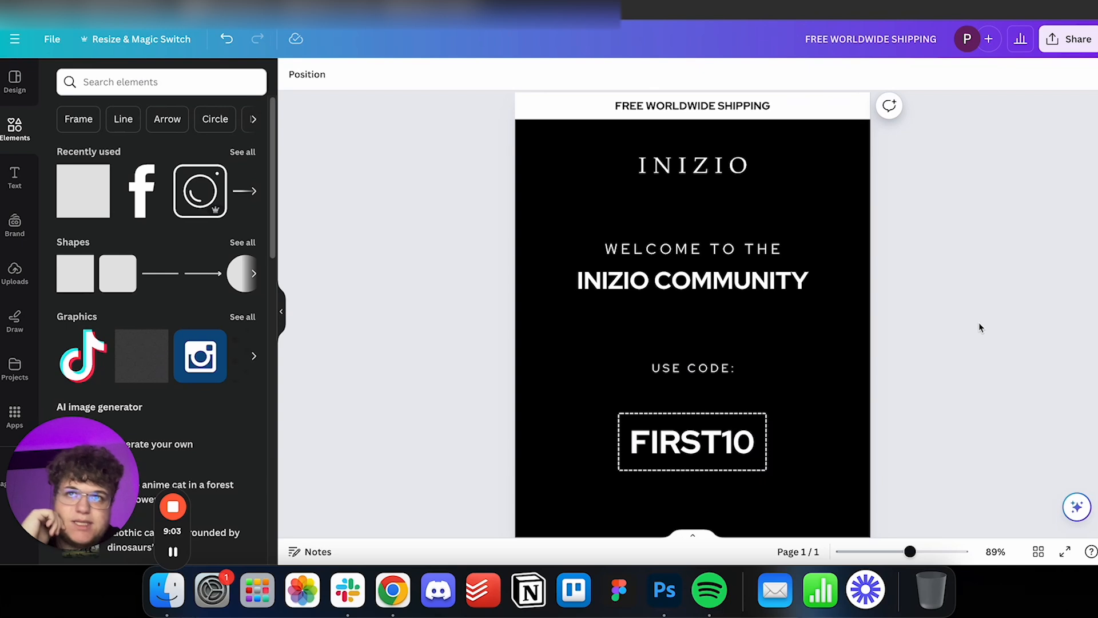
scroll(981, 326, "down", 3)
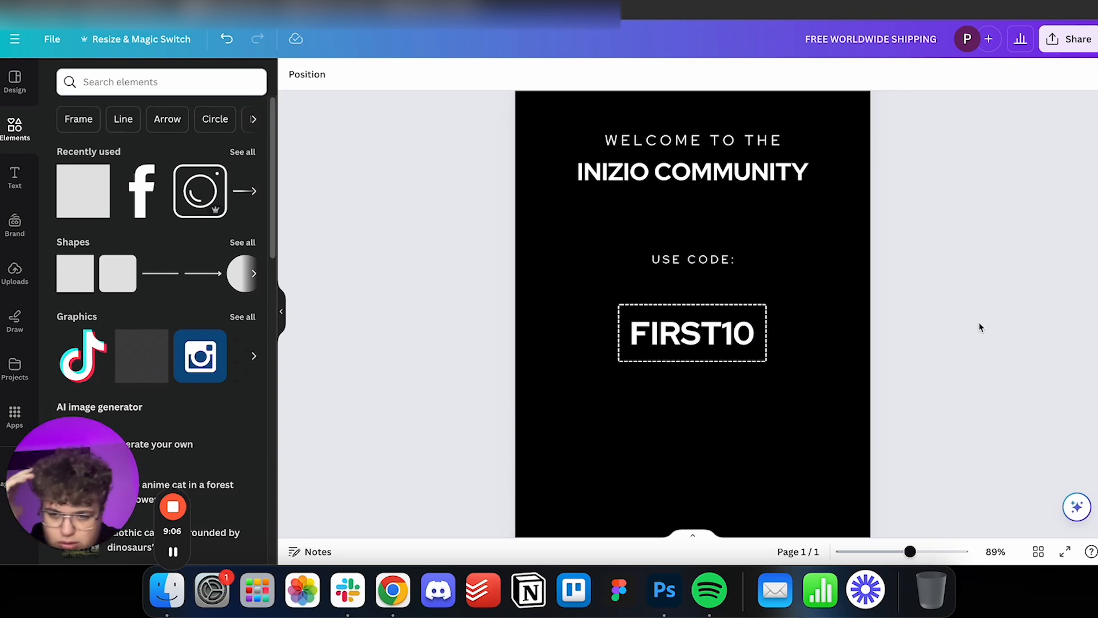
scroll(940, 339, "down", 7)
scroll(938, 340, "up", 5)
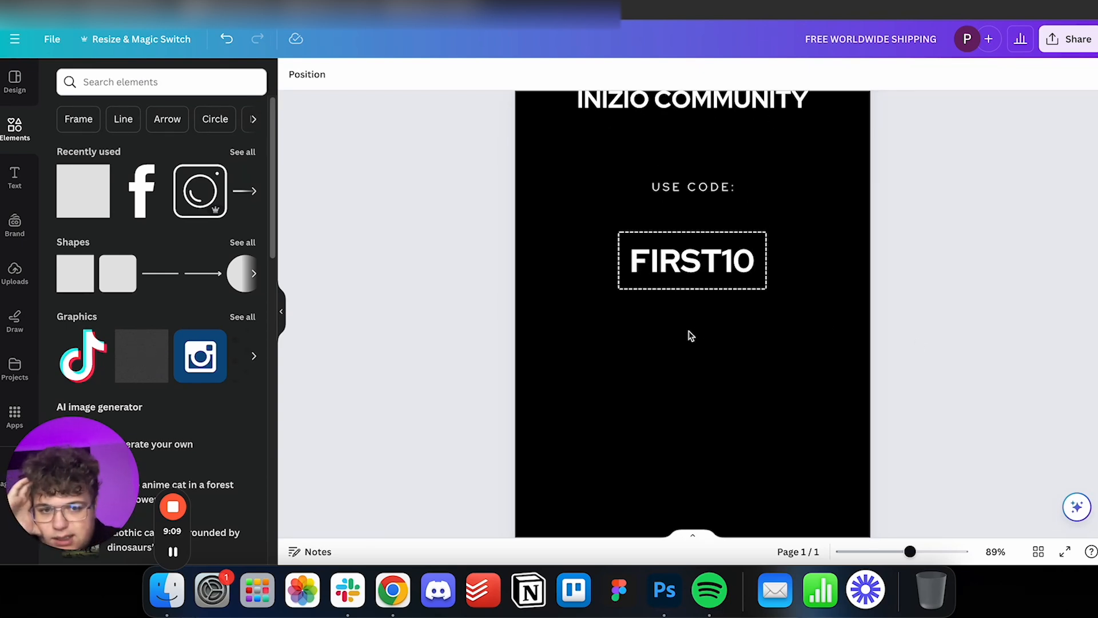
Enlarge the "FIRST10" text and its dashed box together, slightly.
scroll(988, 320, "up", 1)
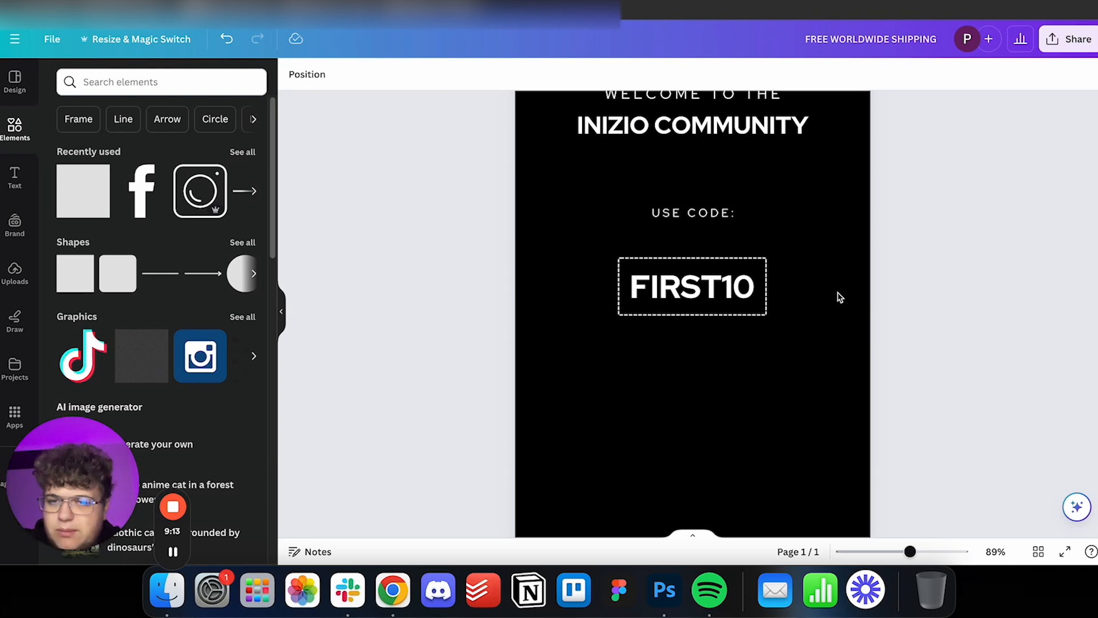
left_click_drag(816, 333, 598, 249)
left_click_drag(767, 257, 782, 252)
Duplicate "USE CODE:", place the copy below the dashed box and change it to "FOR 10% OFF AT CHECKOUT".
left_click(716, 215)
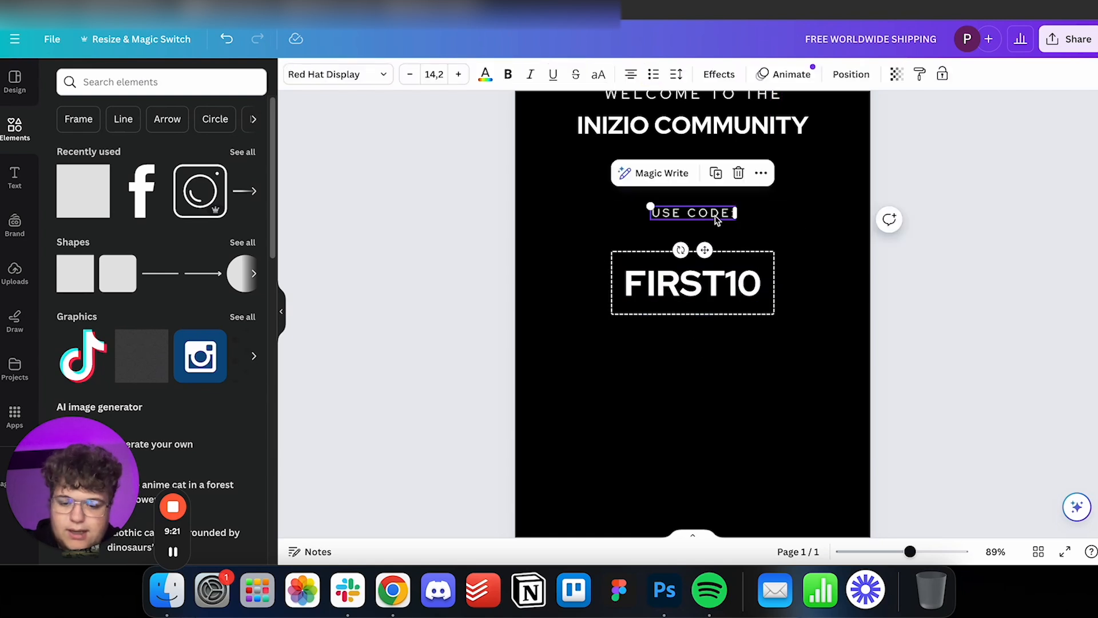
key("super+d")
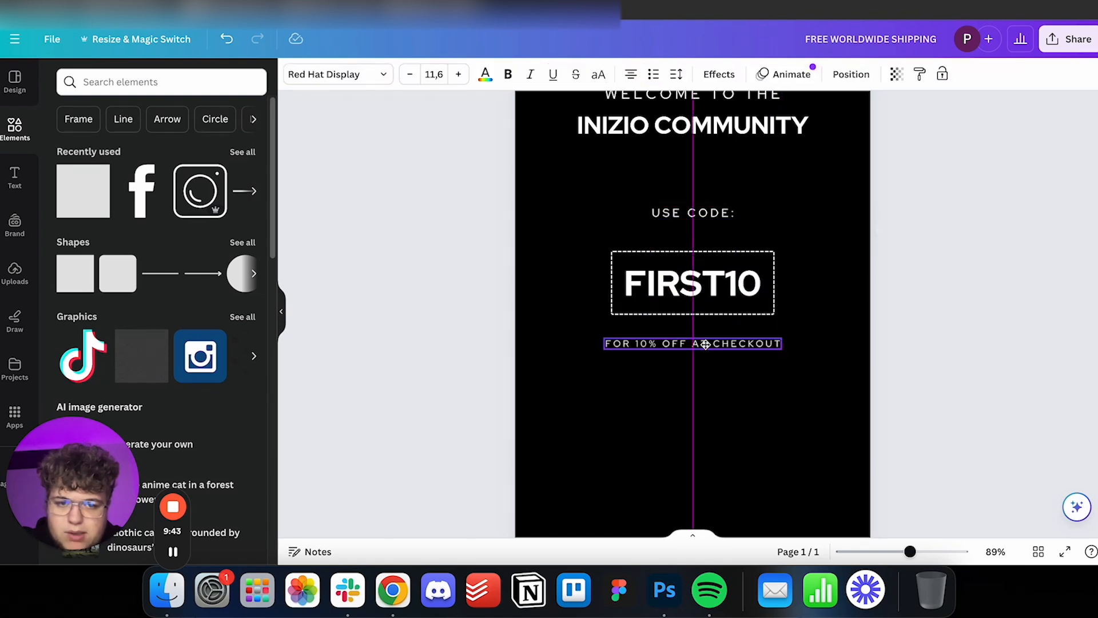
left_click(917, 311)
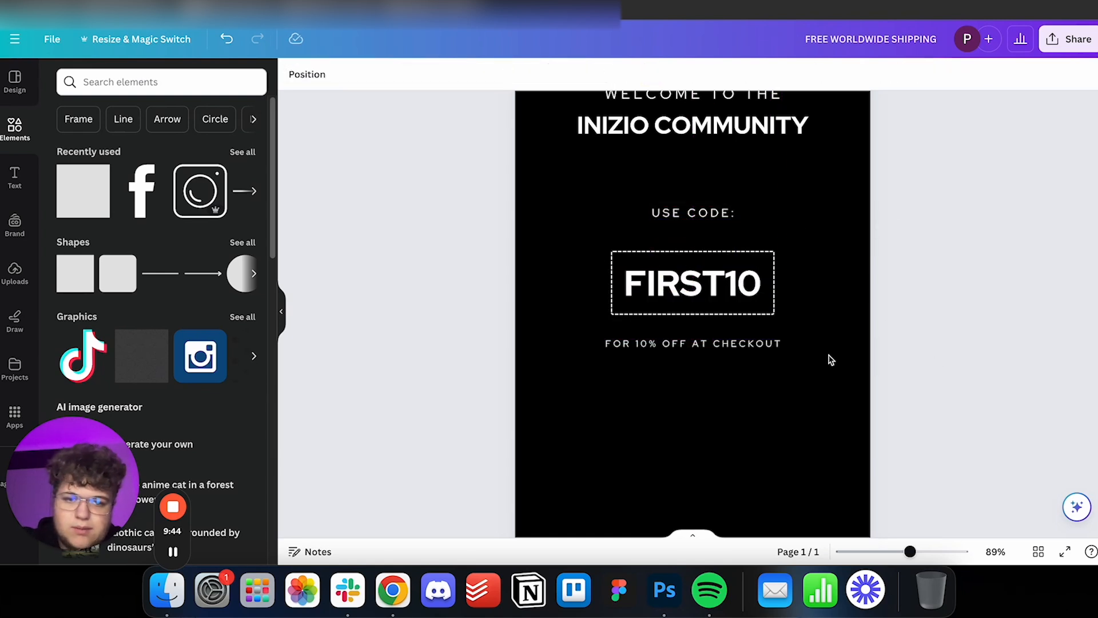
Make only the words "10% OFF" bold in the checkout line.
left_click(666, 343)
left_click(667, 344)
left_click_drag(636, 344, 687, 345)
key("super+b")
left_click(934, 312)
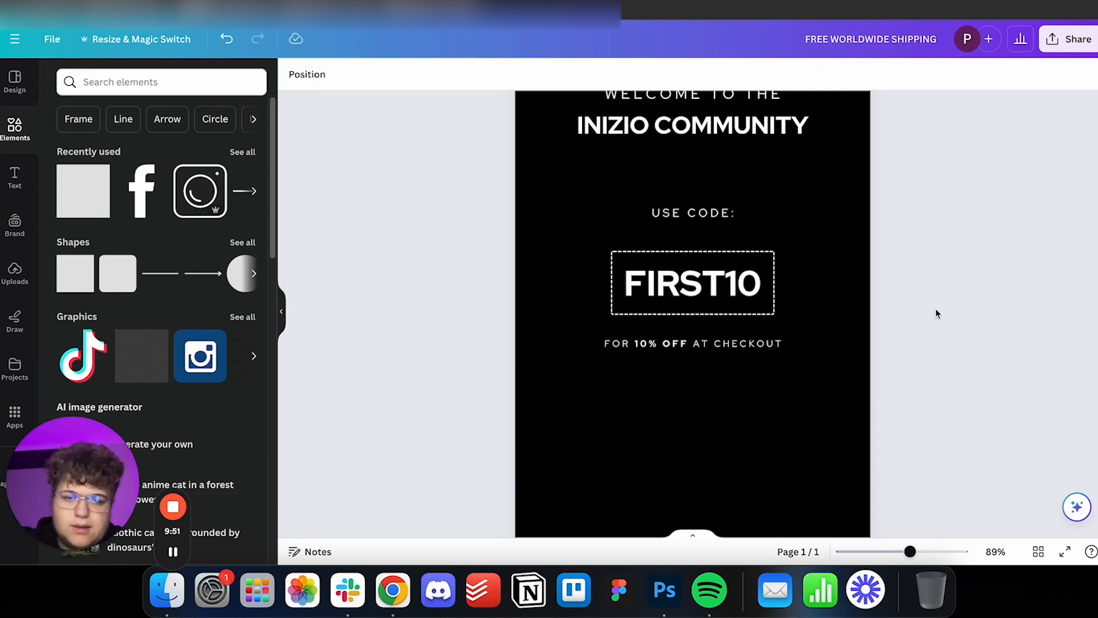
Copy the checkout line below itself, change it to "This coupon. expires in 48hrs, so use it fast" and tighten its letter spacing.
scroll(846, 306, "up", 5)
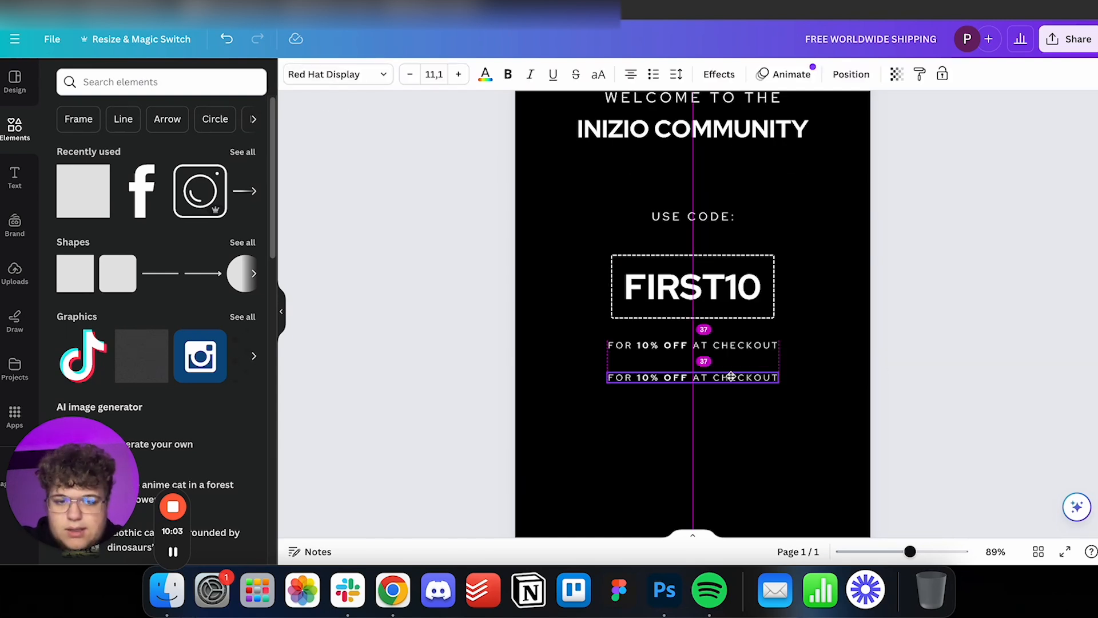
triple_click(728, 376)
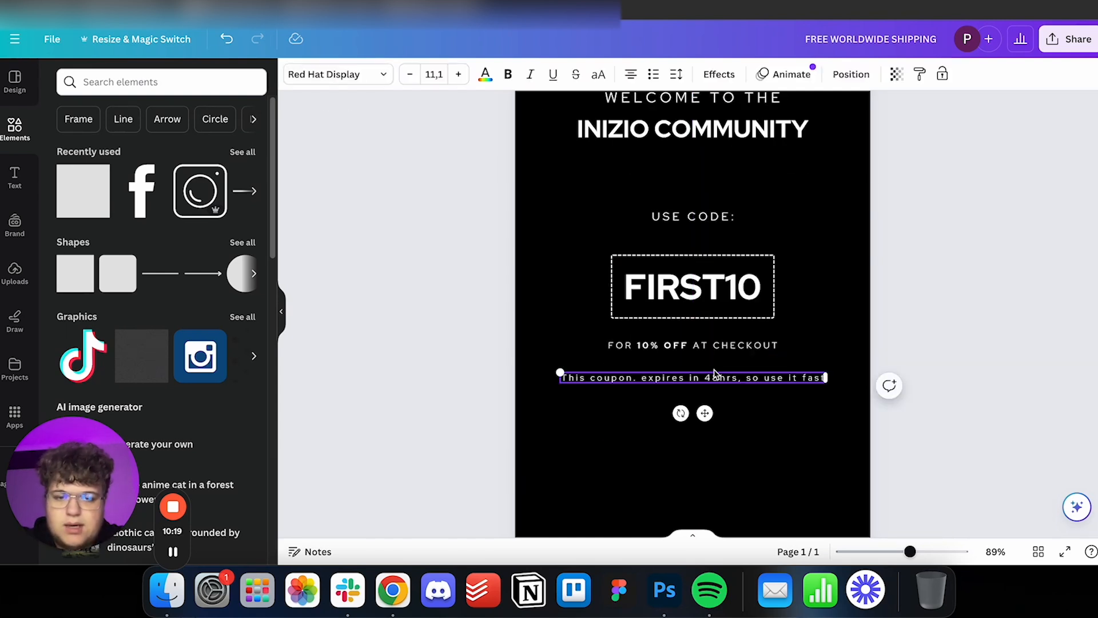
double_click(709, 377)
triple_click(709, 376)
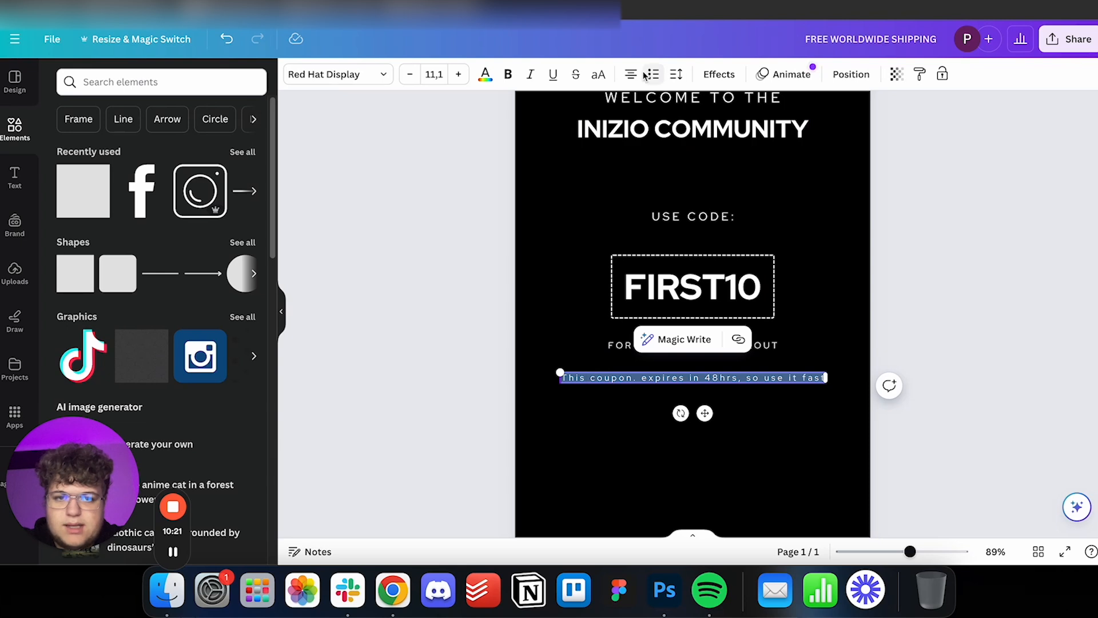
left_click(675, 75)
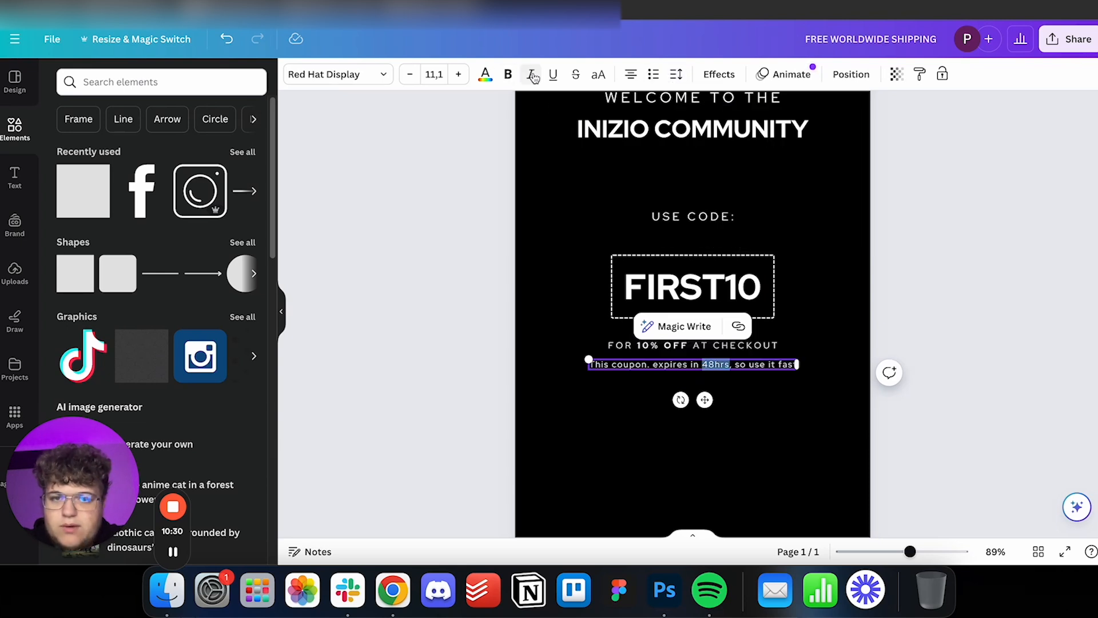
Make only "48hrs" bold in the coupon expiry line.
left_click(508, 74)
left_click(976, 286)
scroll(976, 289, "up", 2)
scroll(976, 290, "up", 2)
scroll(975, 290, "down", 3)
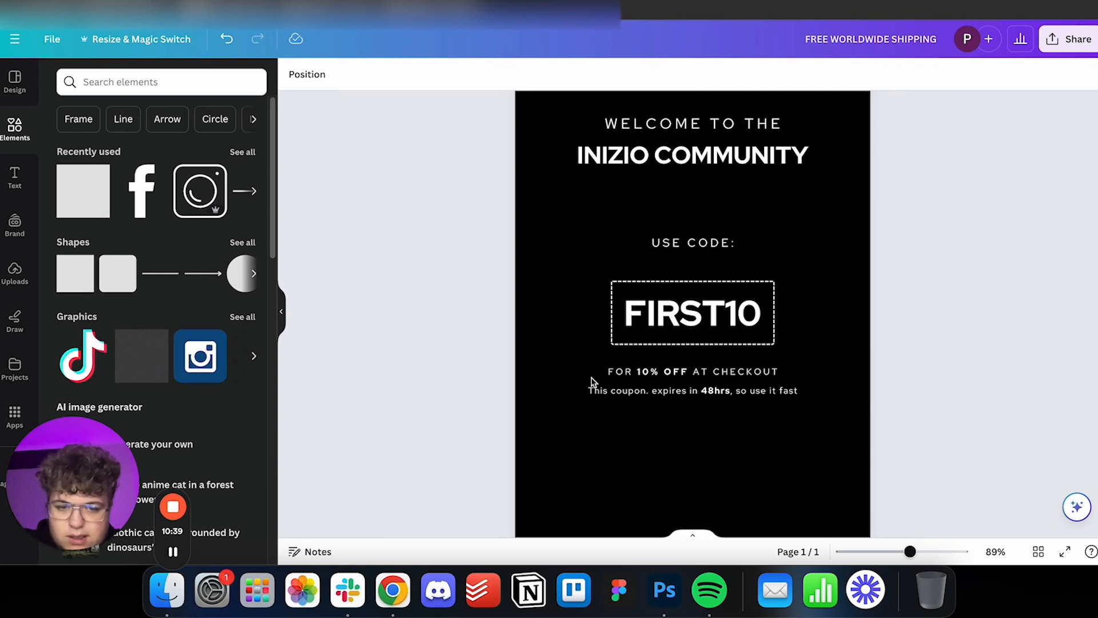
Remove the stray period after "coupon" in the expiry line.
left_click(643, 392)
left_click(649, 391)
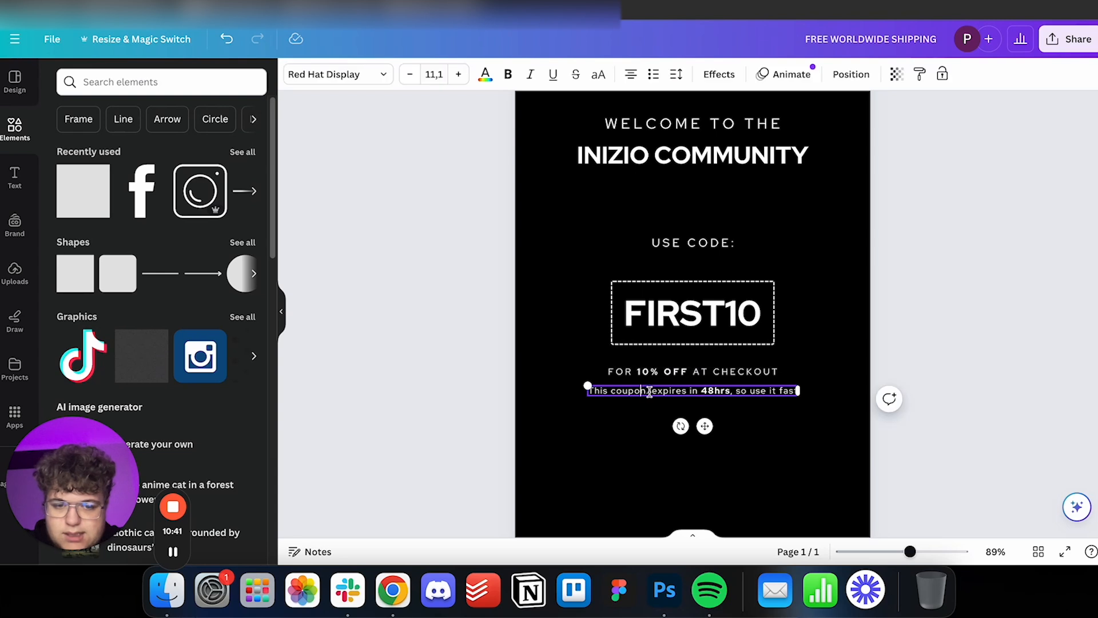
key("BackSpace")
left_click(967, 315)
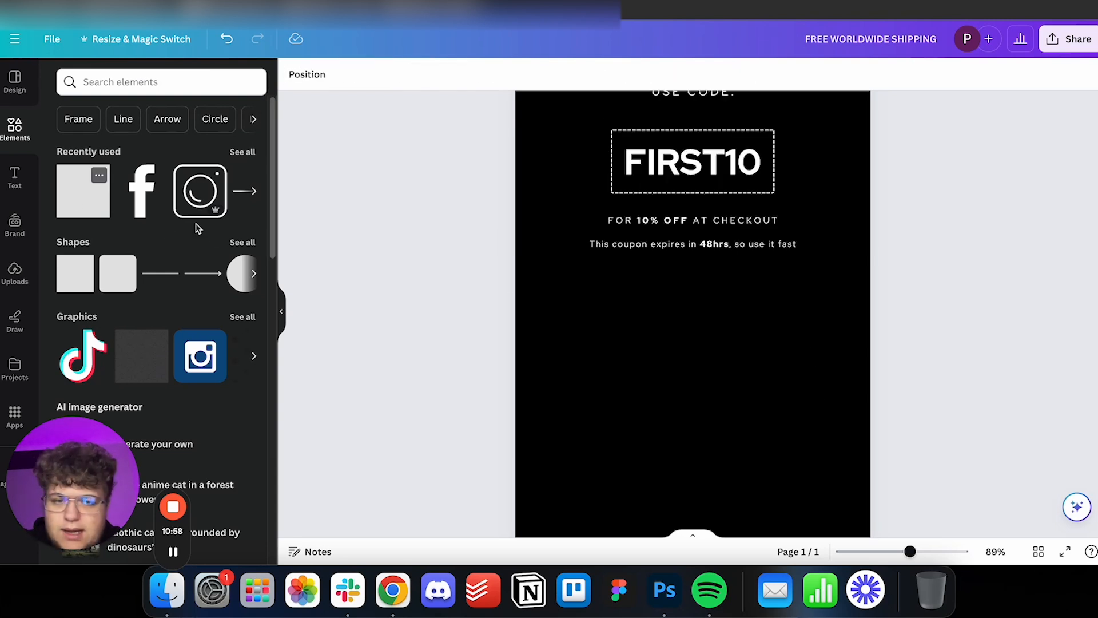
Add a square below the coupon expiry line, shape it into a small centred button rectangle and fill it white.
left_click_drag(83, 190, 738, 218)
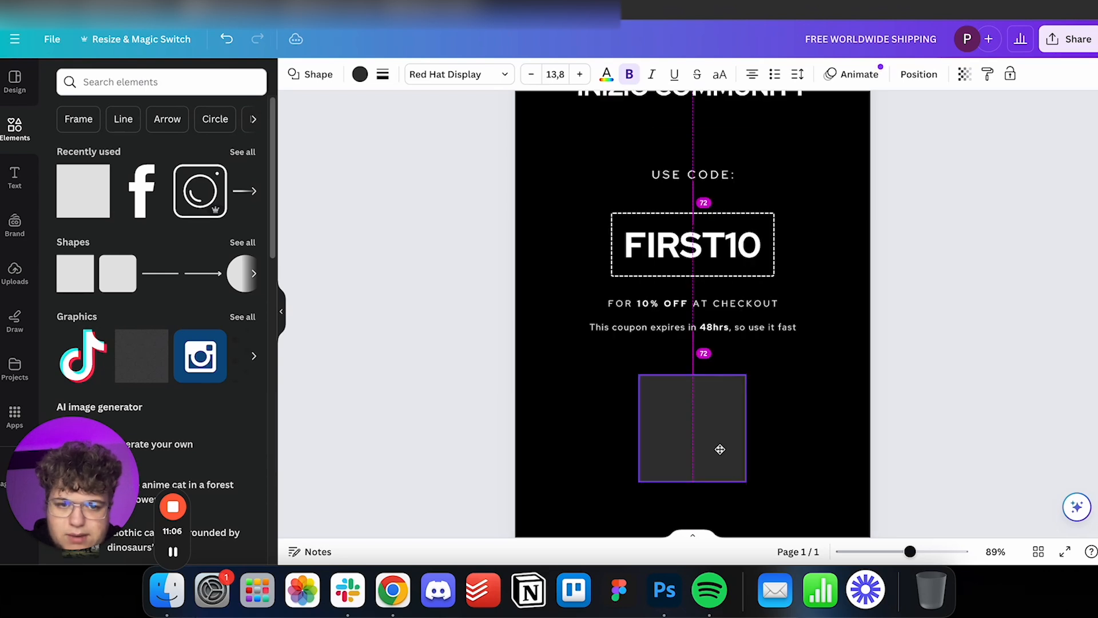
left_click_drag(720, 449, 698, 395)
scroll(721, 448, "down", 1)
left_click(360, 76)
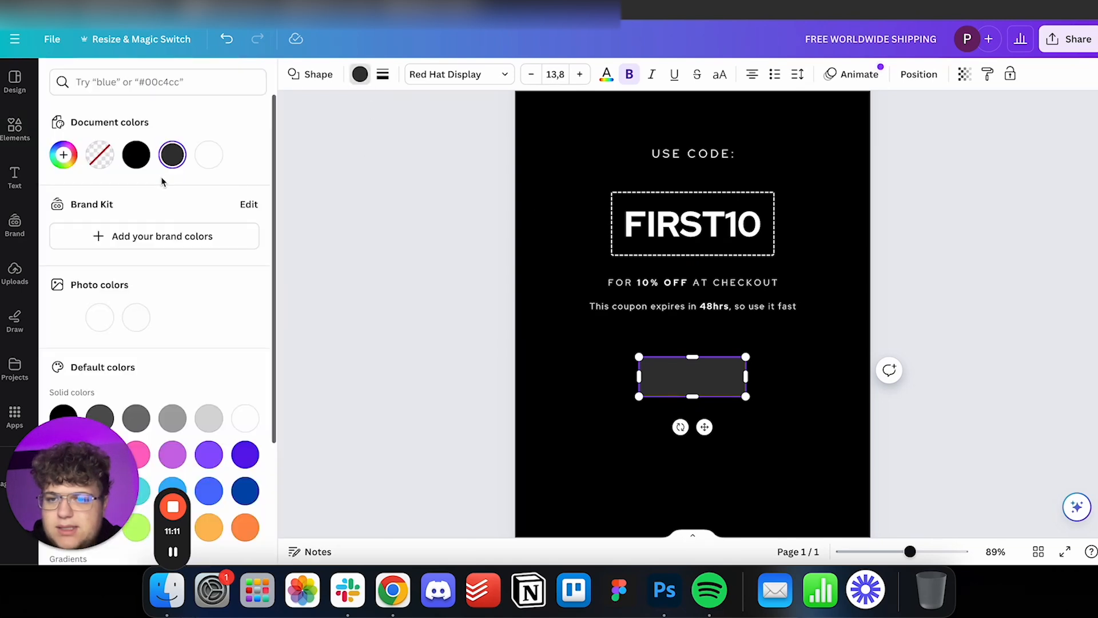
left_click(208, 155)
left_click(418, 243)
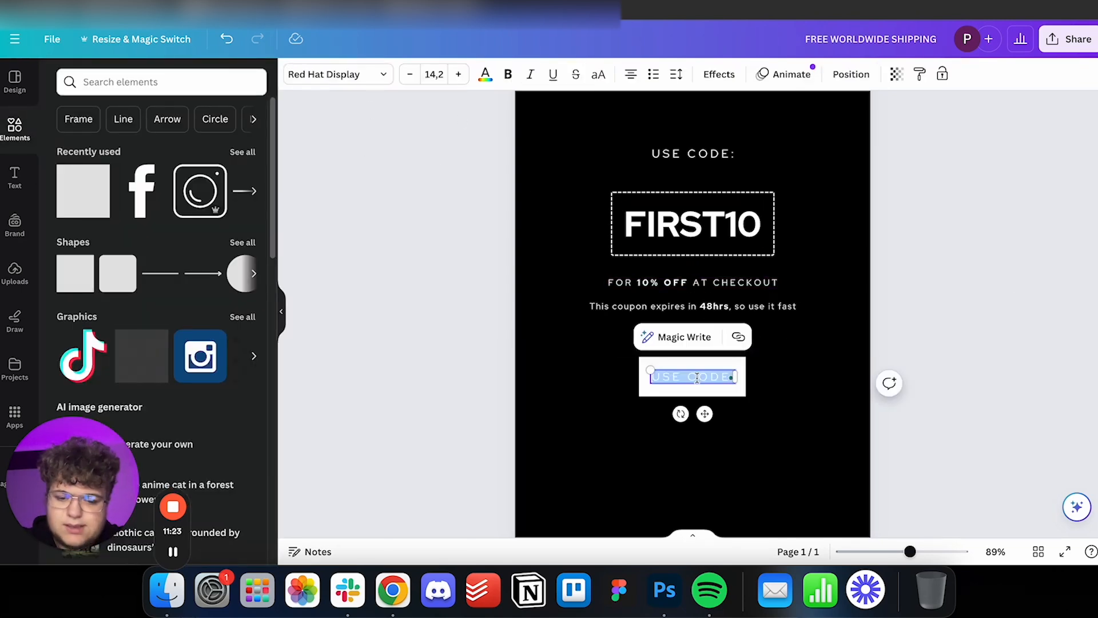
Place a copy of the spaced text on the white rectangle, change it to "SHOP NOW" in black and fit it inside.
key("BackSpace")
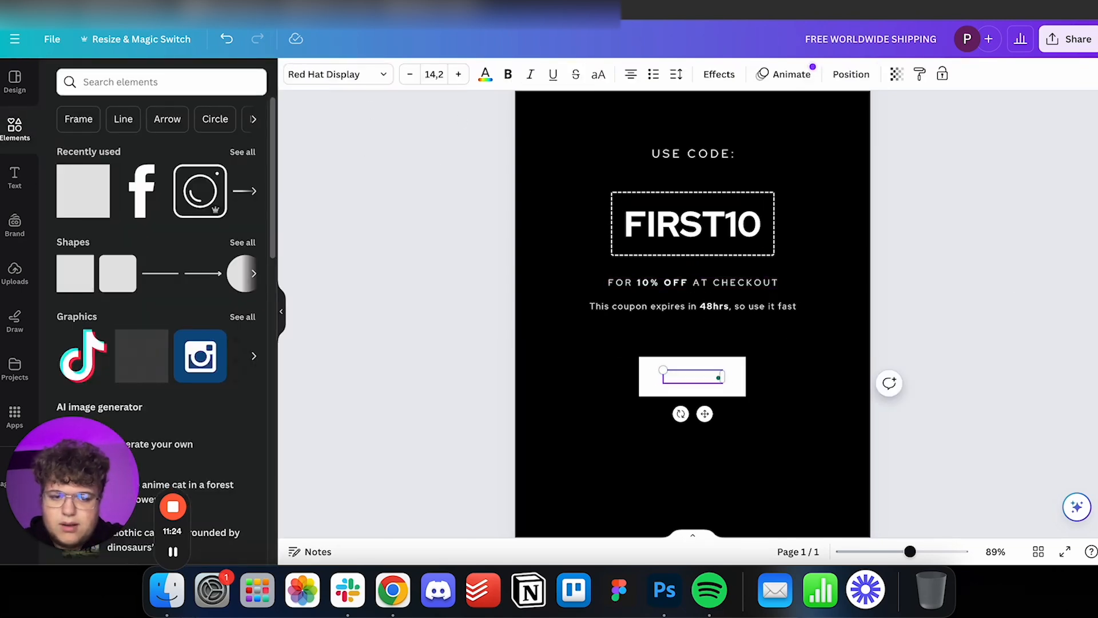
type("SHOP")
key("super+a")
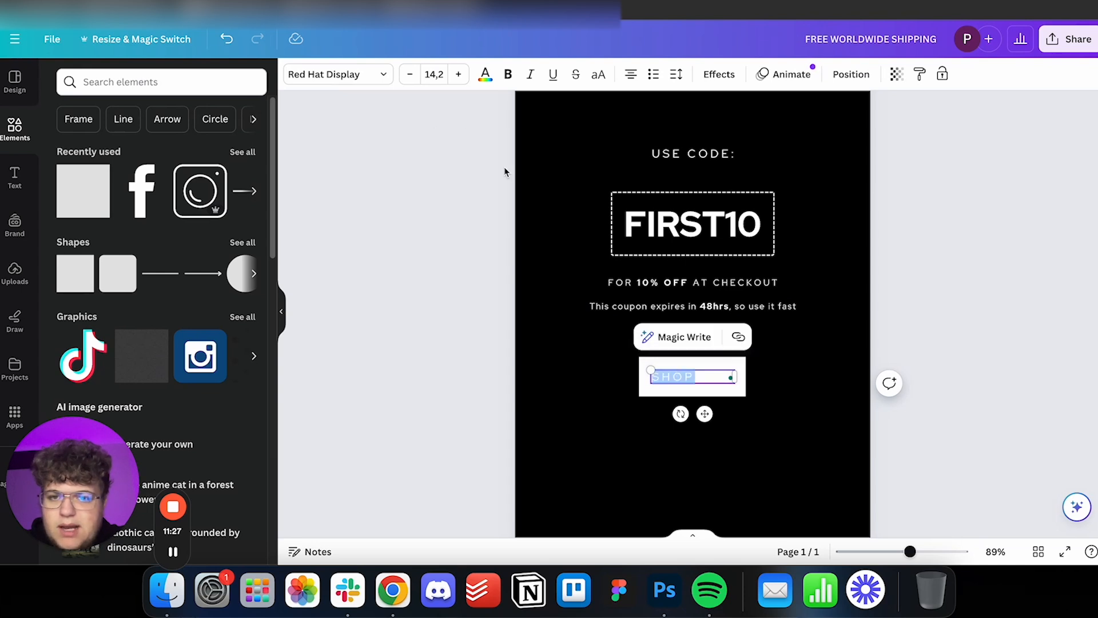
type("SHOP NOW")
left_click(992, 316)
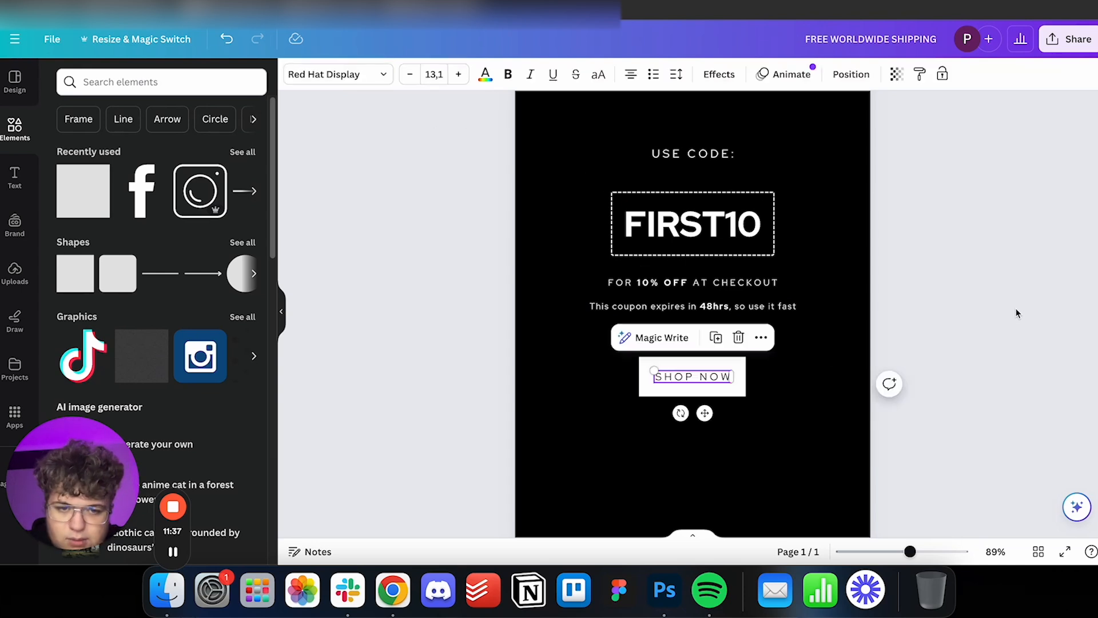
left_click(1010, 307)
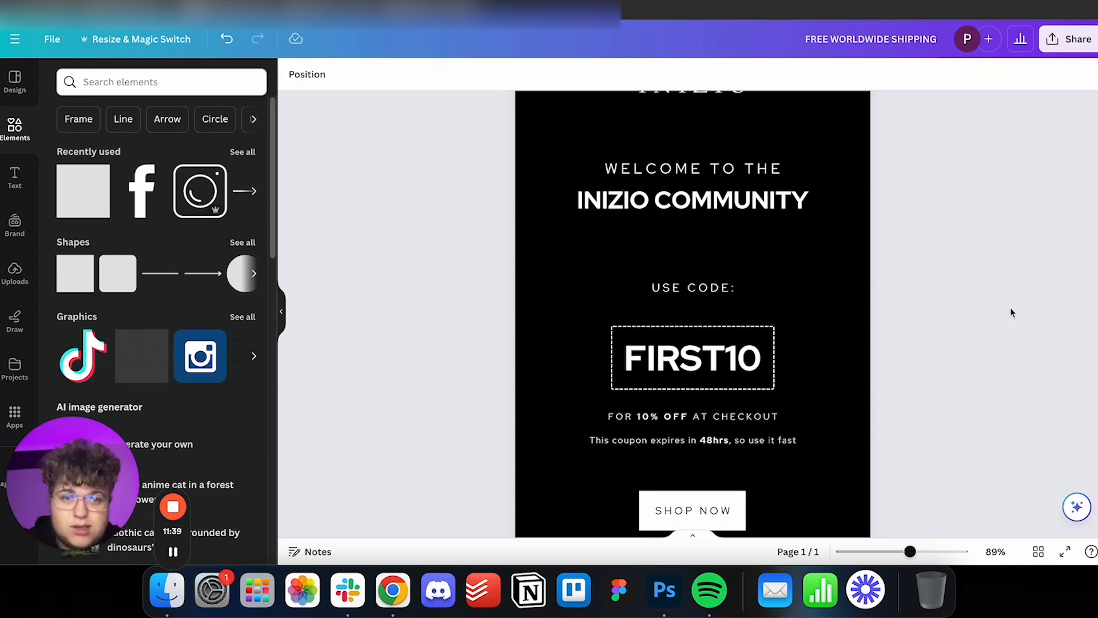
Add the black INIZIO watch image, enlarge it slightly beyond the page width and place it centred below the SHOP NOW button.
scroll(1010, 309, "down", 1)
scroll(1011, 309, "down", 2)
scroll(1010, 309, "up", 3)
scroll(1011, 312, "up", 2)
scroll(878, 269, "down", 8)
scroll(878, 269, "up", 5)
scroll(879, 270, "down", 4)
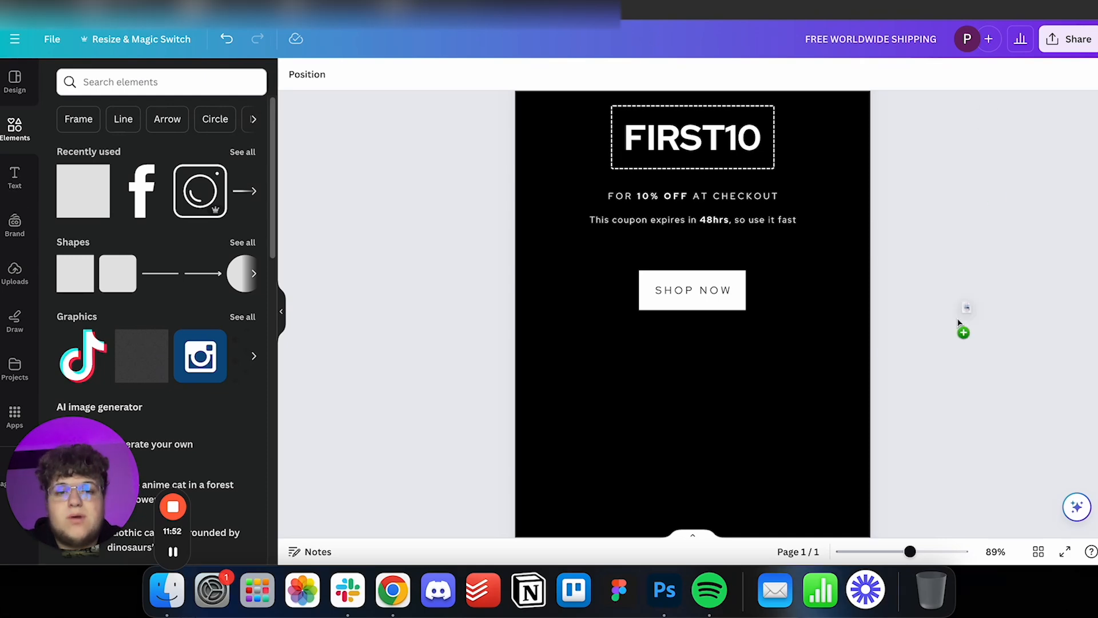
left_click_drag(959, 324, 723, 387)
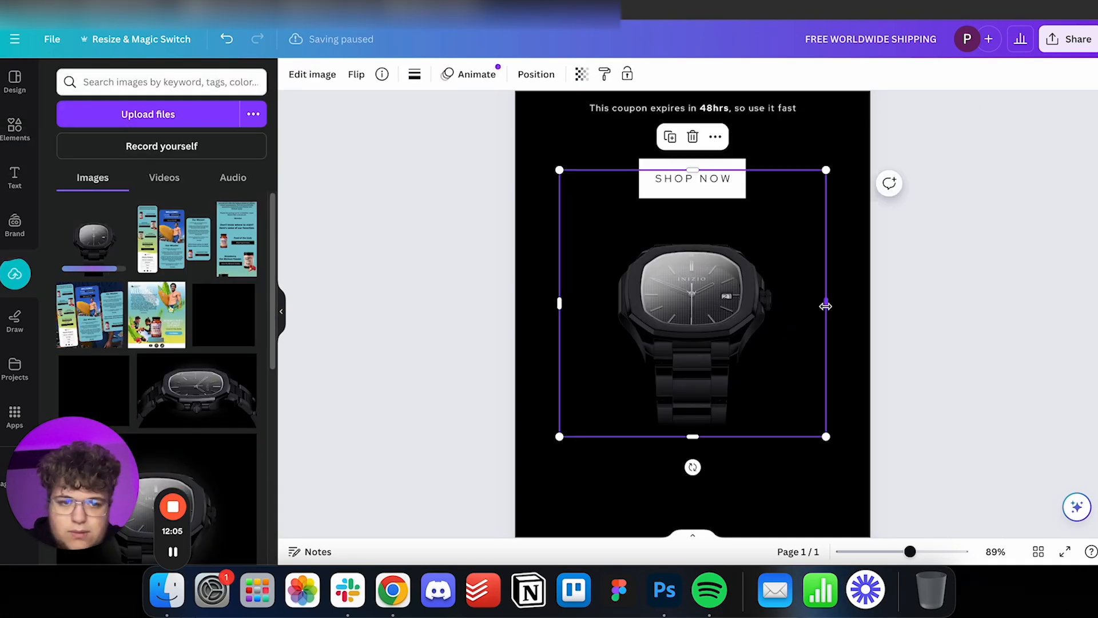
left_click_drag(826, 304, 911, 303)
left_click_drag(559, 303, 498, 304)
left_click_drag(698, 436, 704, 516)
left_click_drag(721, 414, 720, 381)
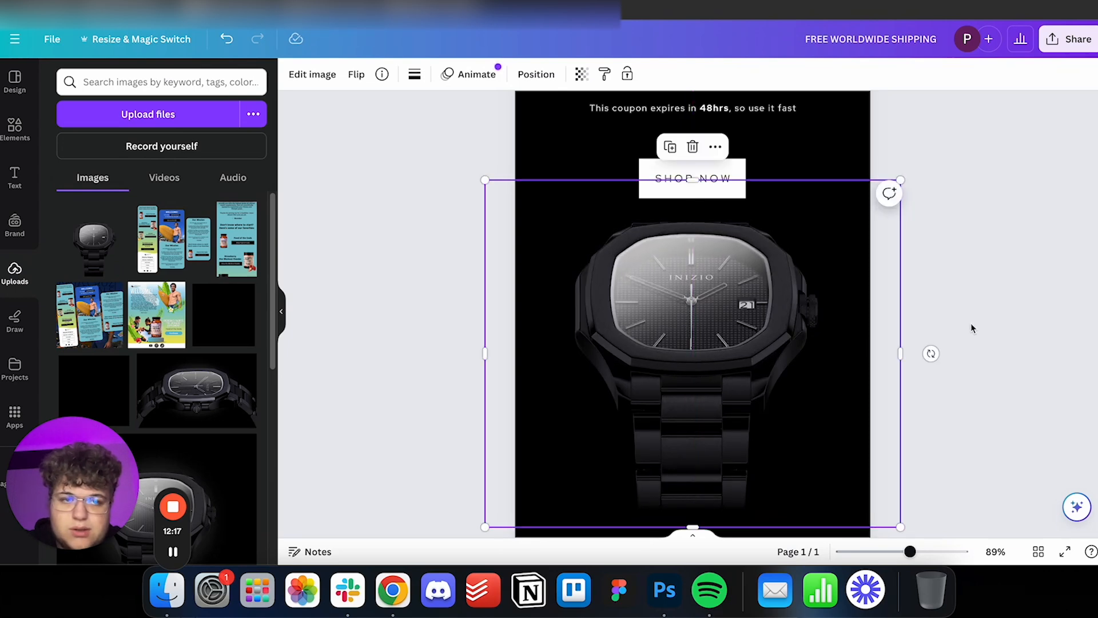
left_click(983, 352)
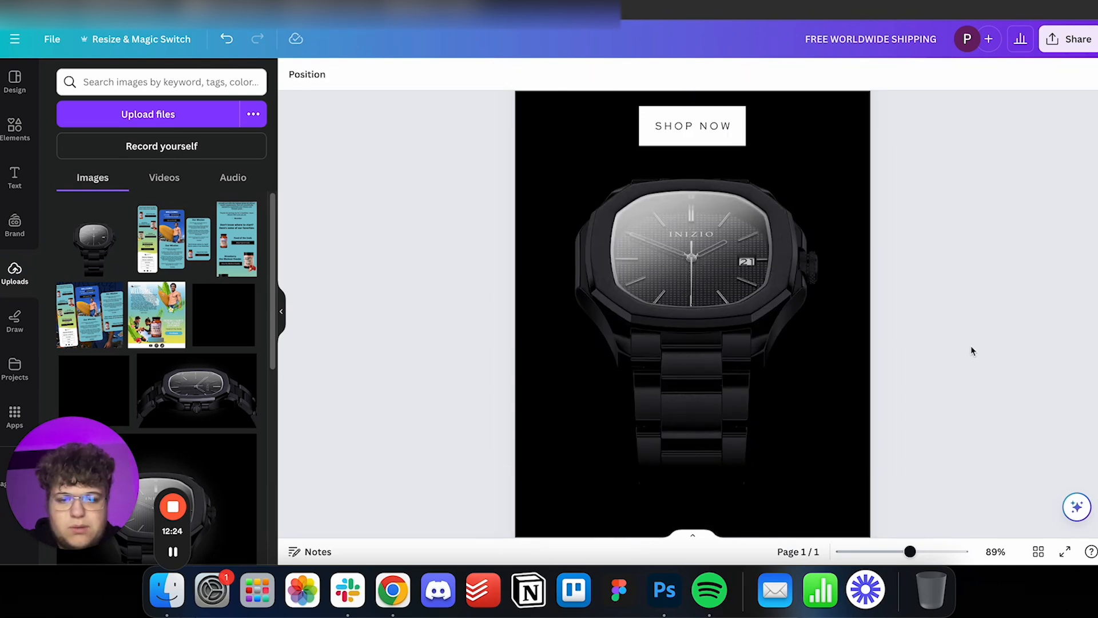
Bring in the "We want to thank you for signing up" paragraph, shrink it to size 11.8 and centre it below the watch.
scroll(946, 345, "down", 5)
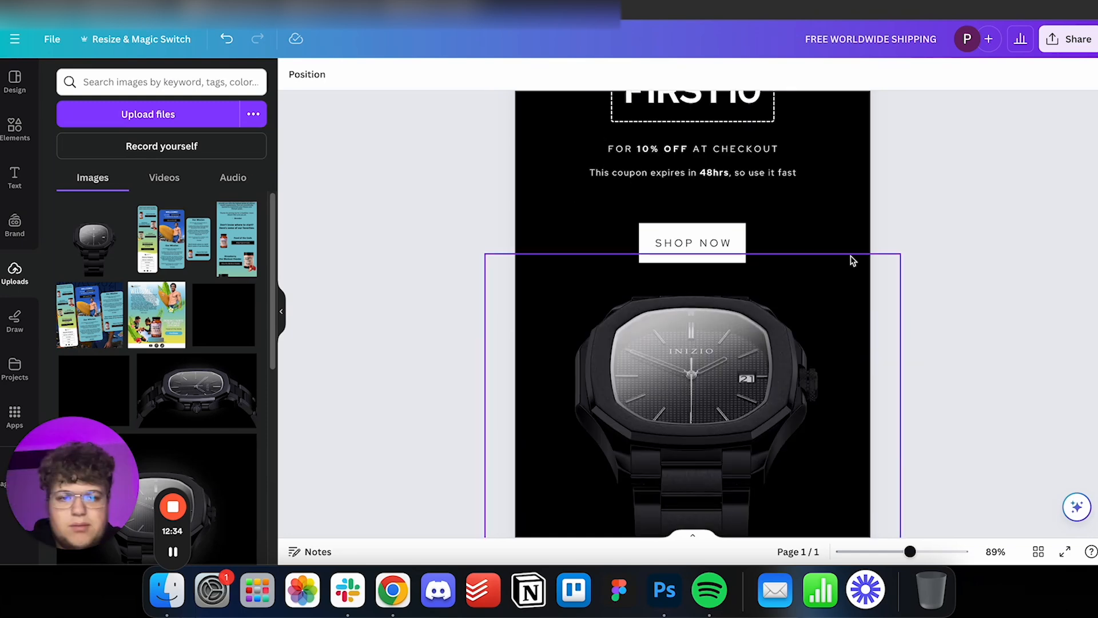
scroll(857, 264, "up", 2)
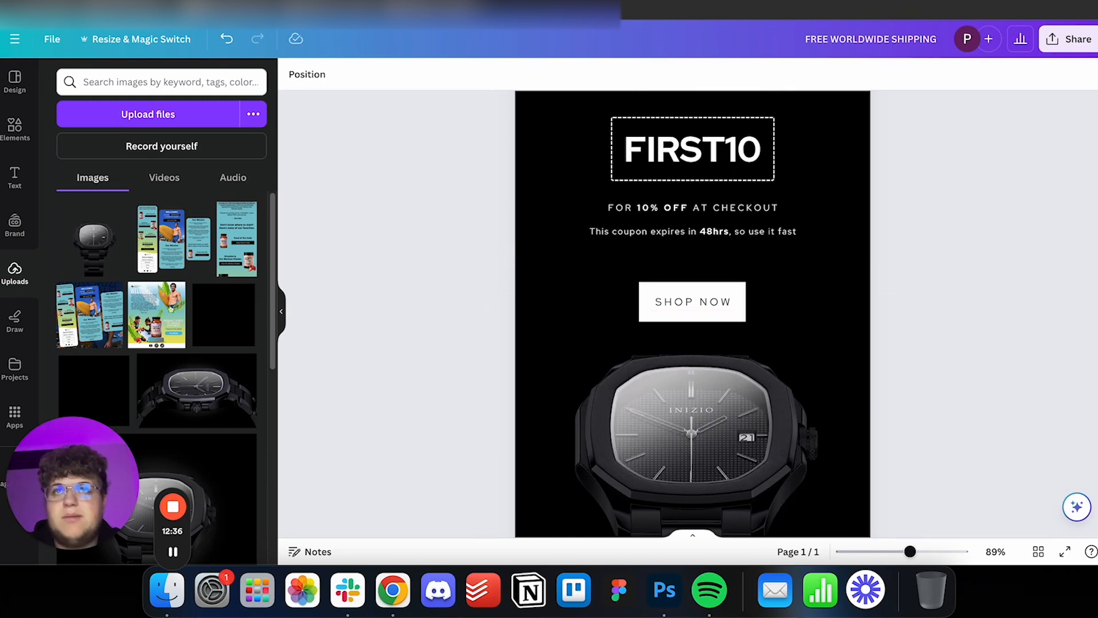
scroll(841, 277, "down", 8)
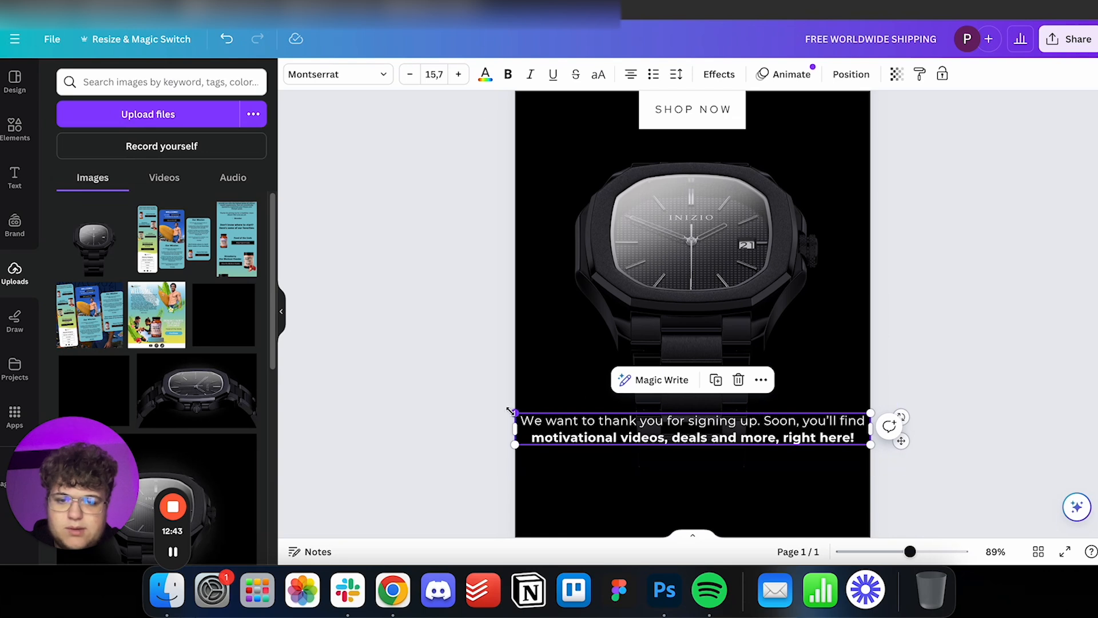
left_click_drag(511, 420, 604, 422)
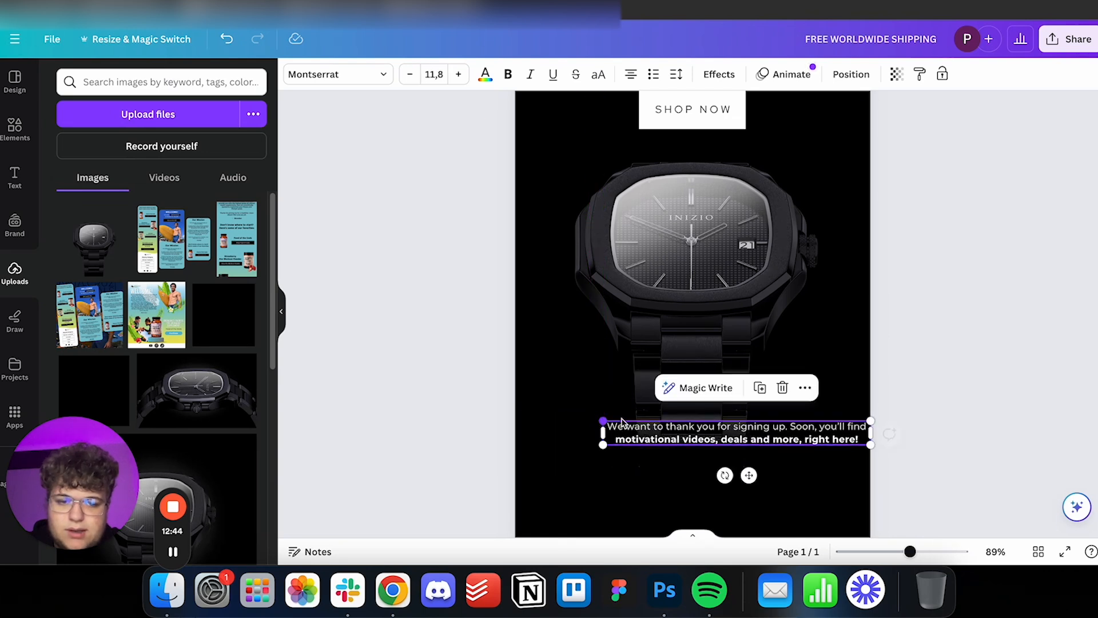
scroll(754, 288, "down", 4)
left_click_drag(787, 196, 736, 261)
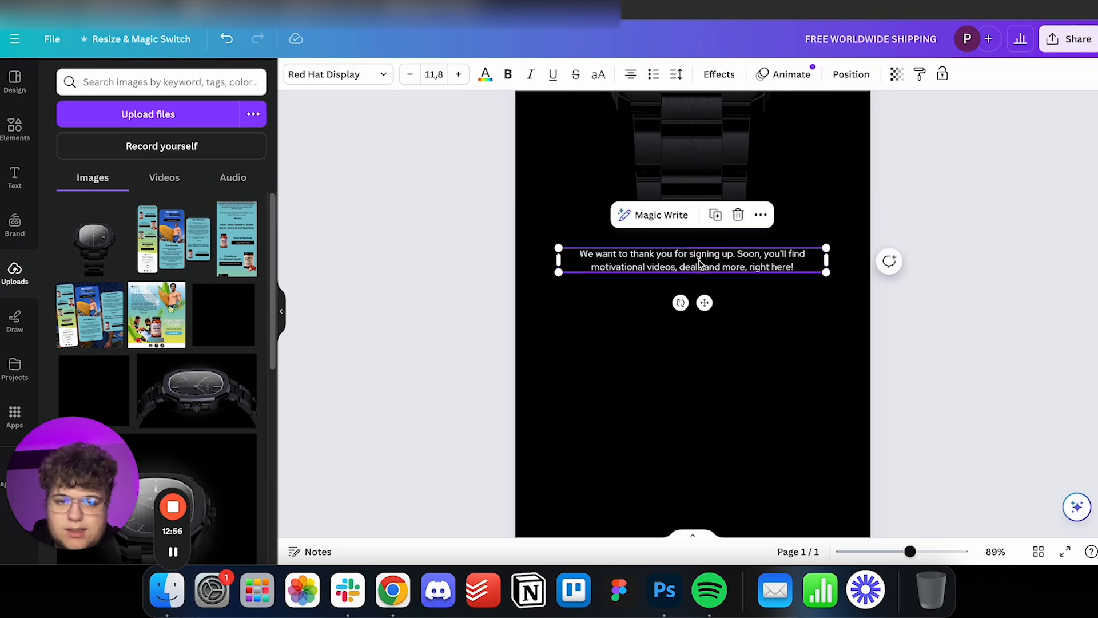
Set the thank-you paragraph in Red Hat Display with only its second line bold.
left_click(659, 267)
left_click_drag(594, 267, 807, 275)
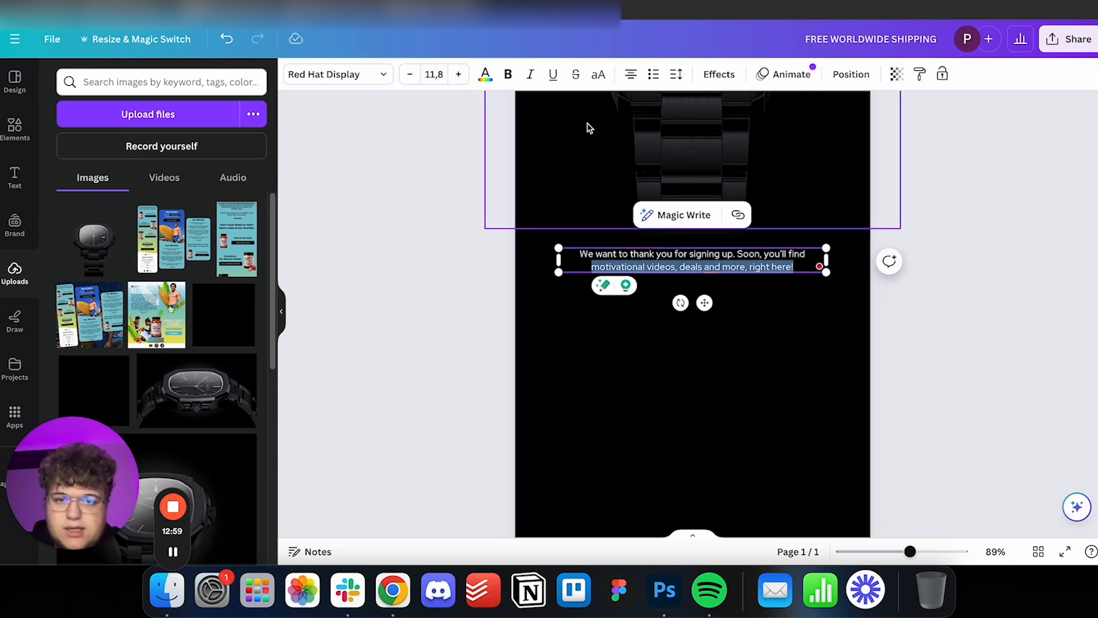
left_click(508, 74)
Enlarge the thank-you paragraph and stack two copies below it reading "INIZIO isn't just your regular old watch brand. We want to symbolize motivation, perseverance and success".
left_click_drag(827, 247, 842, 243)
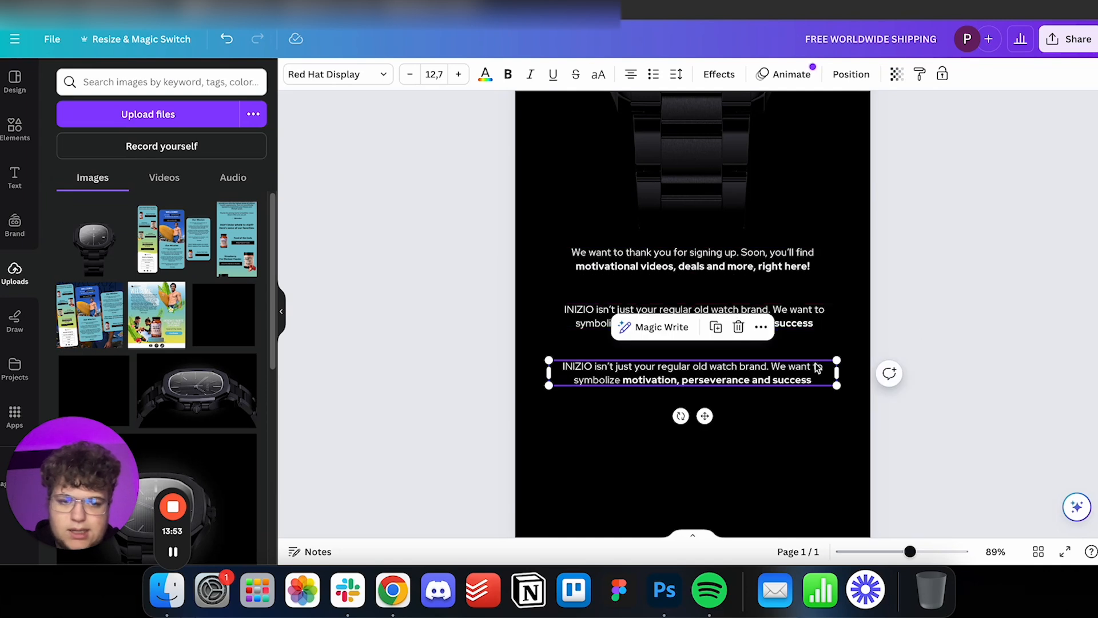
left_click_drag(816, 369, 810, 368)
left_click(953, 323)
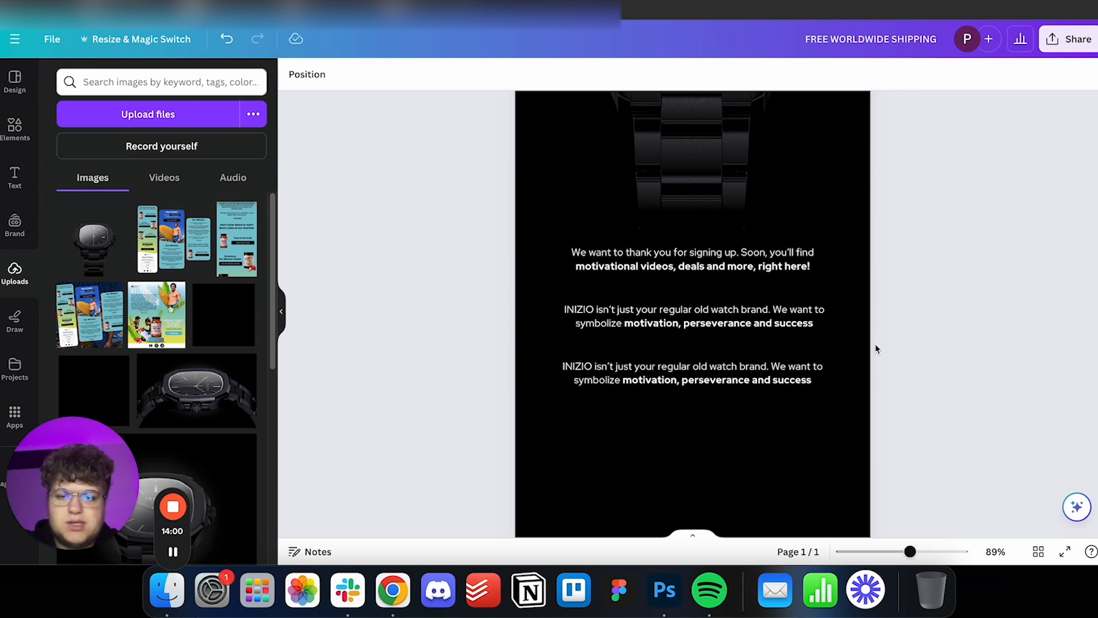
Replace the lowest paragraph with the three-line "We aim to grow the fire from within you." text and make only its last line bold.
double_click(794, 368)
type("We aim to grow the fire from within you. And remind you that success lay in your hands. Well rather, on your wrists.")
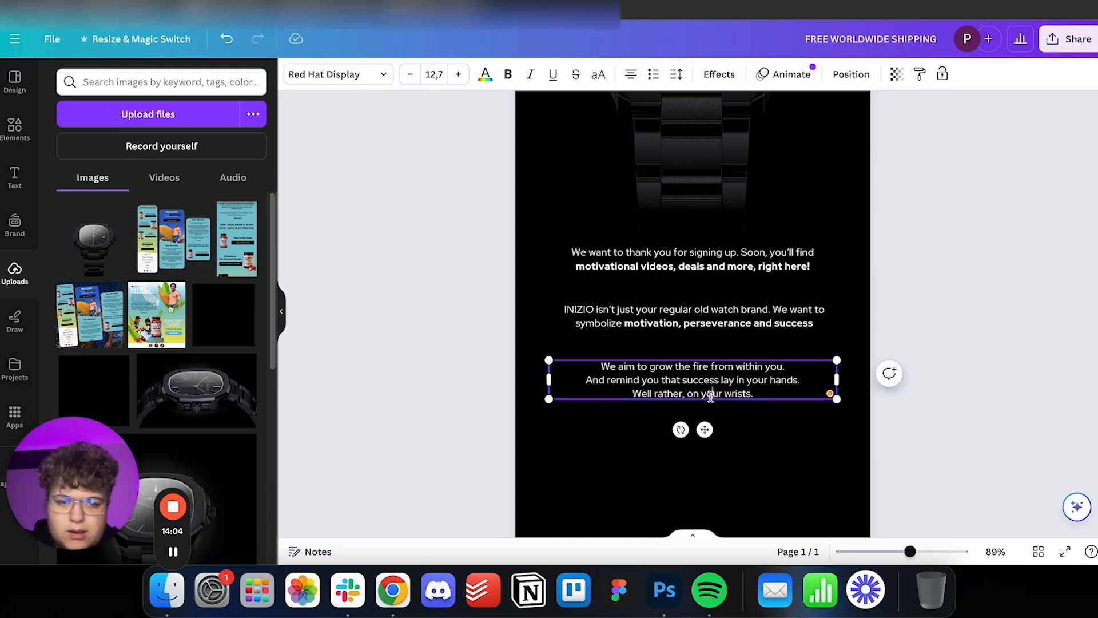
triple_click(711, 395)
left_click(505, 73)
left_click(897, 362)
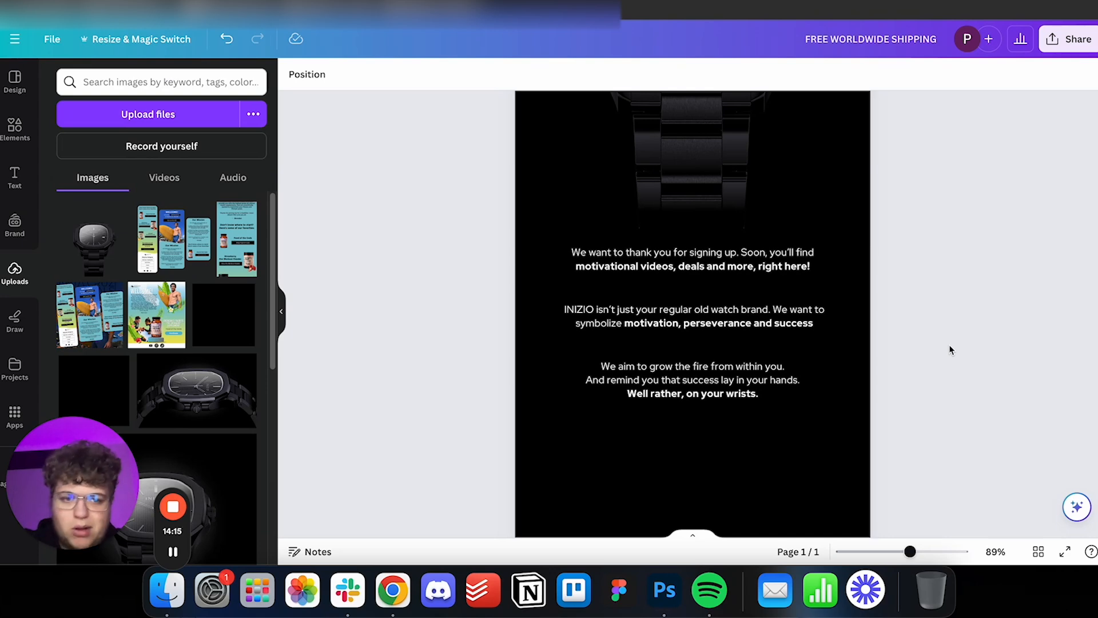
Place an INIZIO logo centred below the three paragraphs and delete the two elements on either side of it.
scroll(870, 343, "up", 9)
scroll(865, 348, "down", 4)
scroll(865, 348, "up", 2)
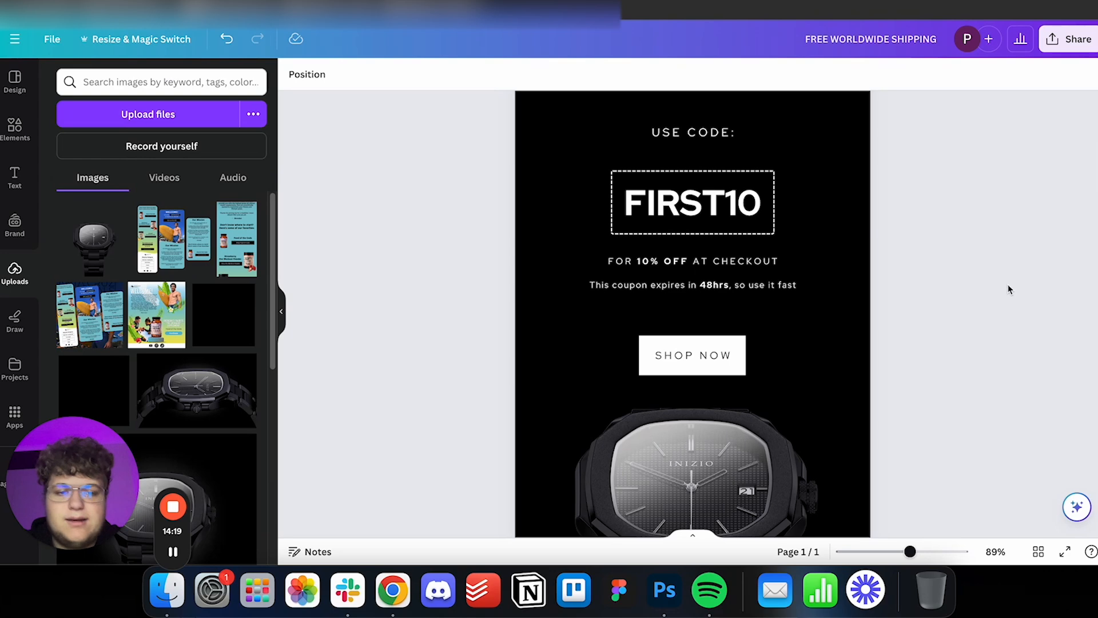
scroll(877, 284, "down", 10)
scroll(844, 290, "down", 2)
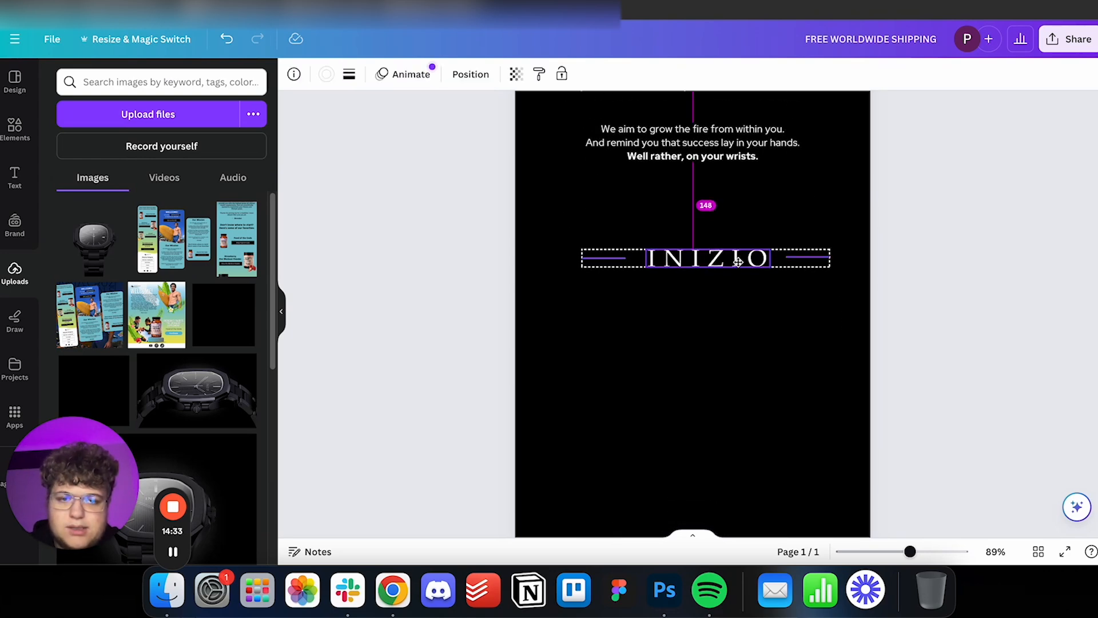
mouse_move(738, 260)
left_mouse_down()
mouse_move(713, 276)
mouse_move(725, 260)
left_mouse_up()
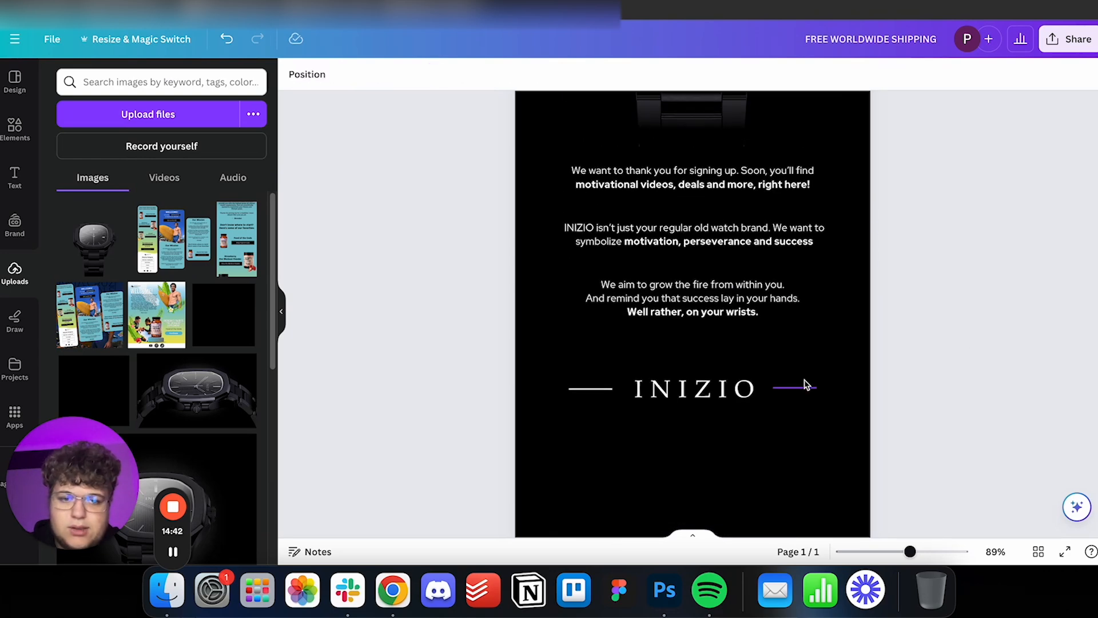
left_click(807, 387)
key("Delete")
left_click(590, 389)
key("Delete")
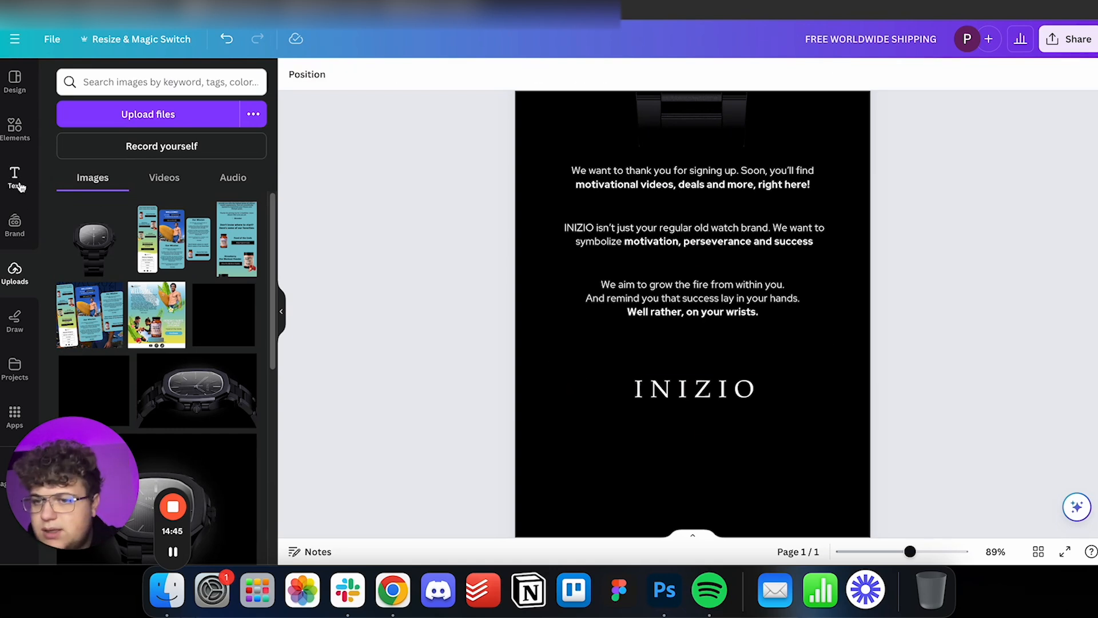
Add a straight white line and move it to the left side of the lower INIZIO logo, level with its middle.
left_click(15, 137)
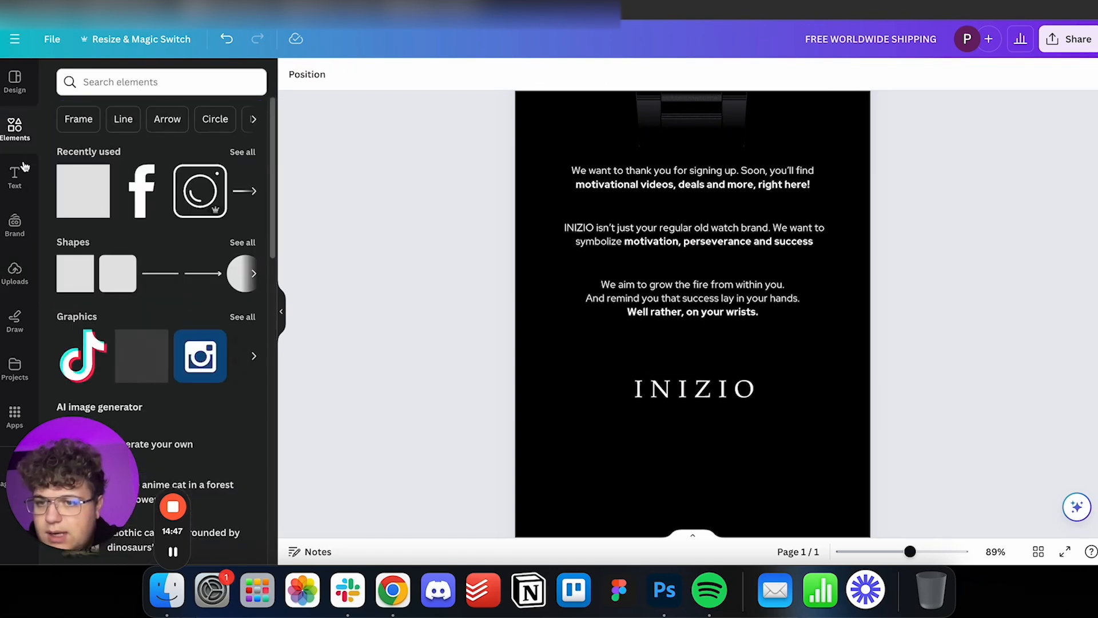
left_click(160, 274)
scroll(699, 284, "up", 15)
scroll(711, 275, "down", 15)
left_click_drag(704, 141, 670, 225)
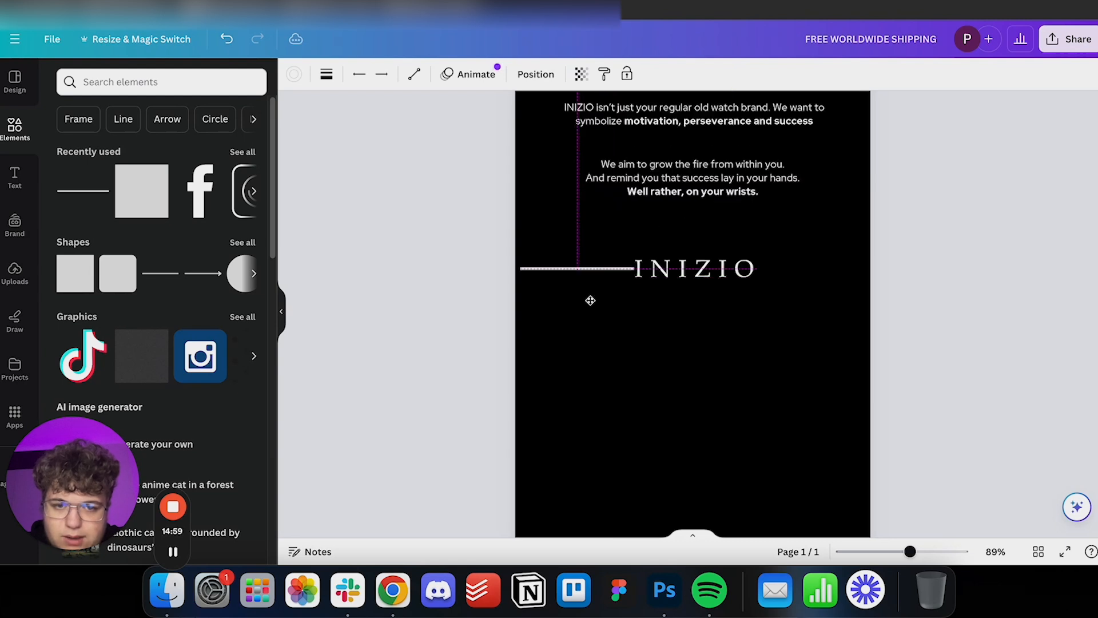
left_click_drag(591, 302, 589, 301)
Shorten the line beside the lower INIZIO logo and set its line weight to 1.
left_click_drag(911, 552, 949, 551)
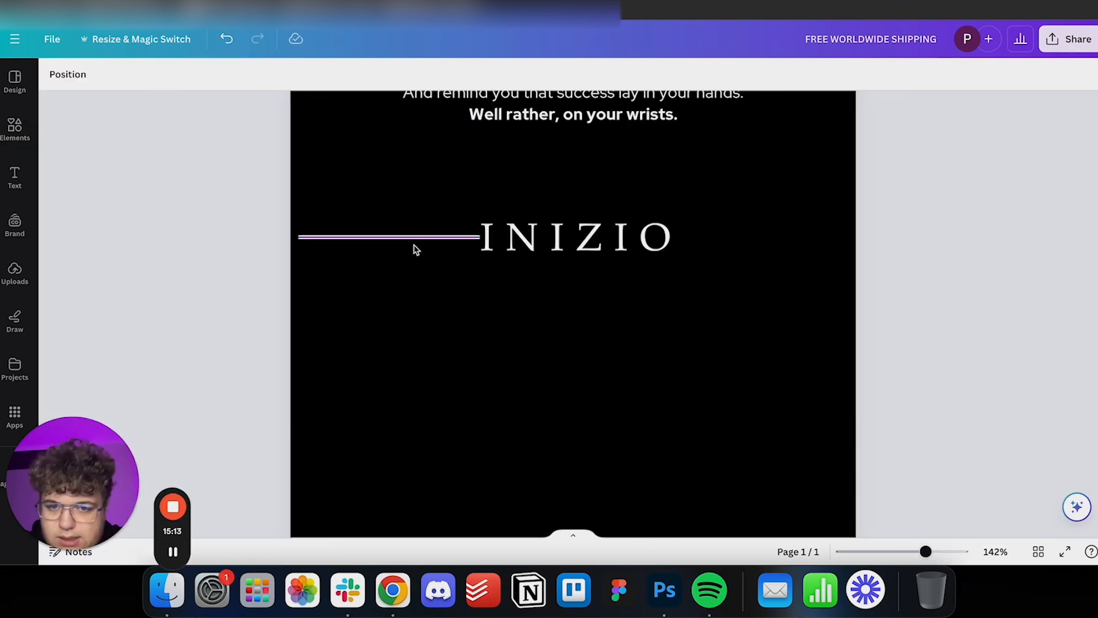
left_click(419, 240)
left_click_drag(314, 238, 408, 239)
left_click(89, 75)
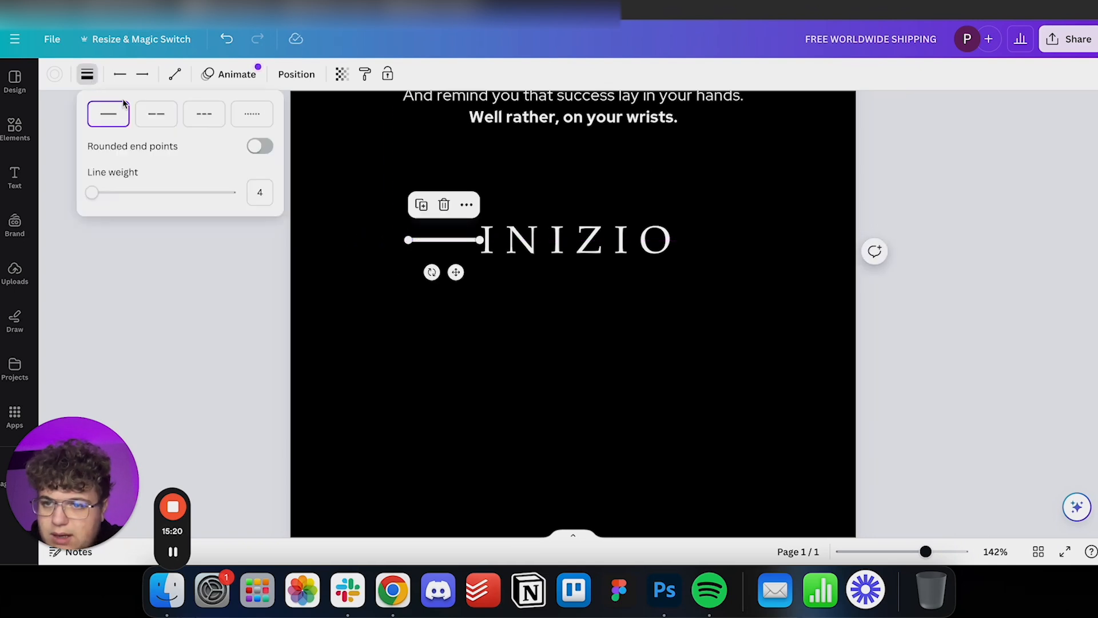
left_click(260, 193)
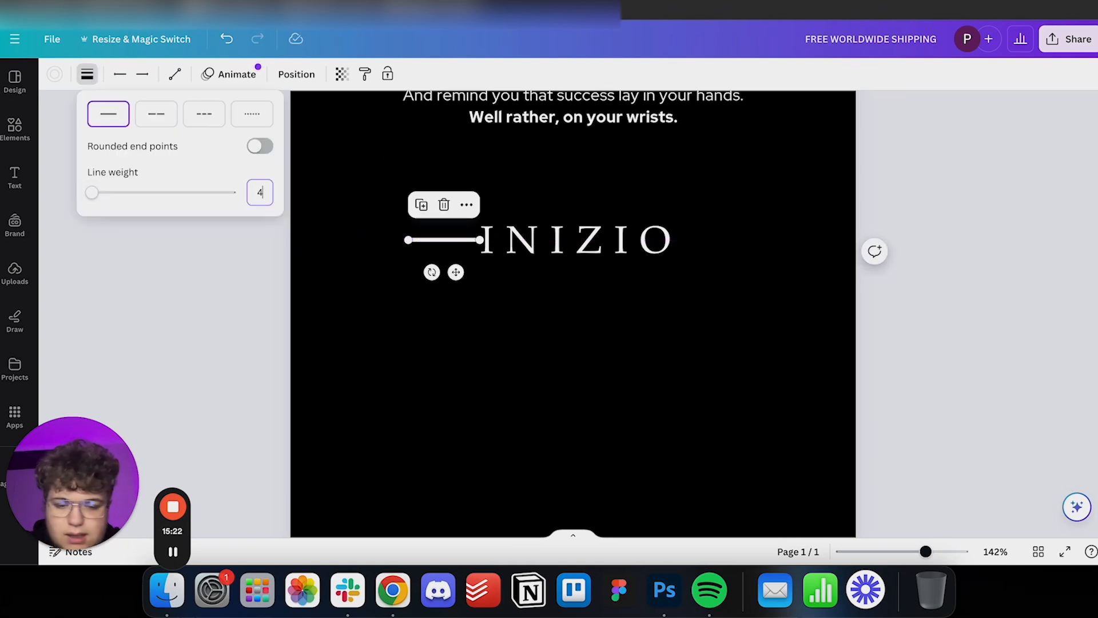
type("1")
key("Return")
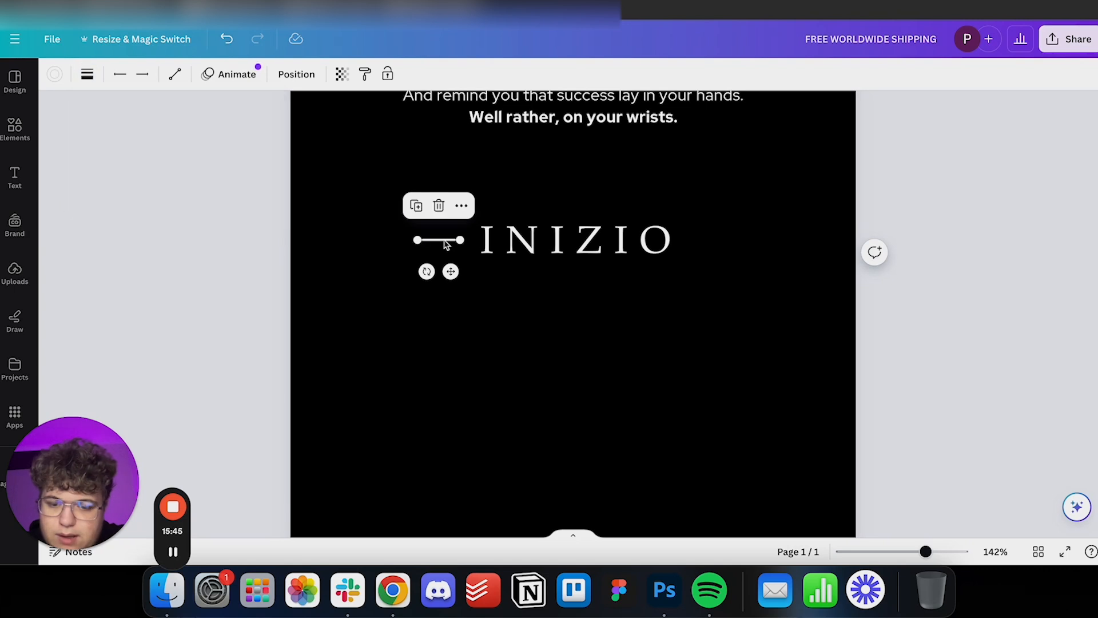
Place a copy of the short line on the logo's other side and centre the logo with both lines on the page.
left_click_drag(449, 262, 719, 270)
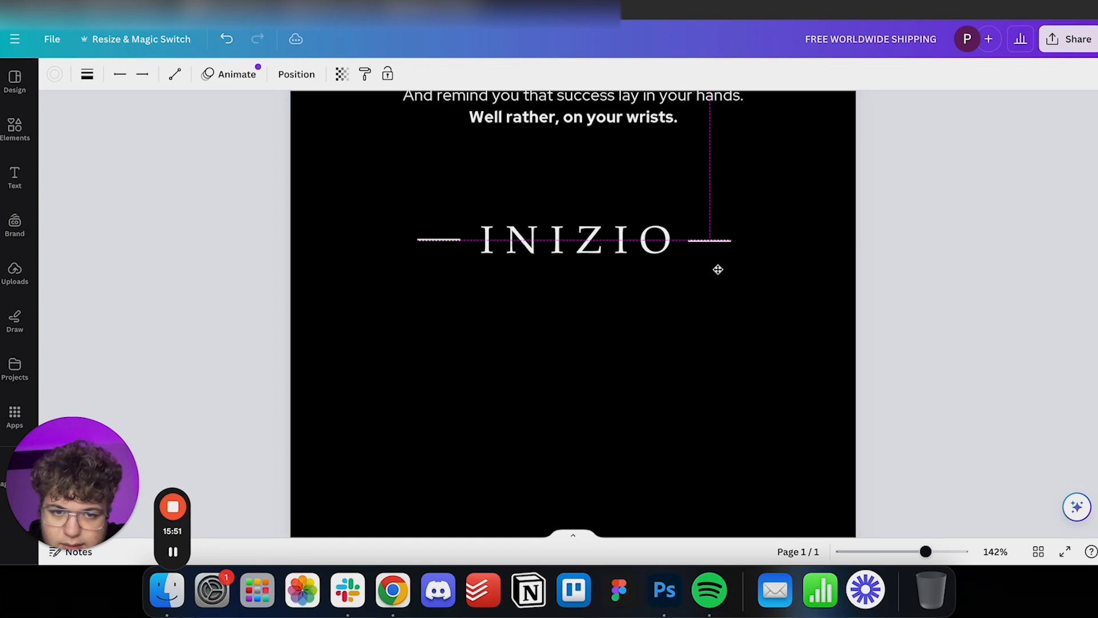
scroll(736, 296, "up", 4)
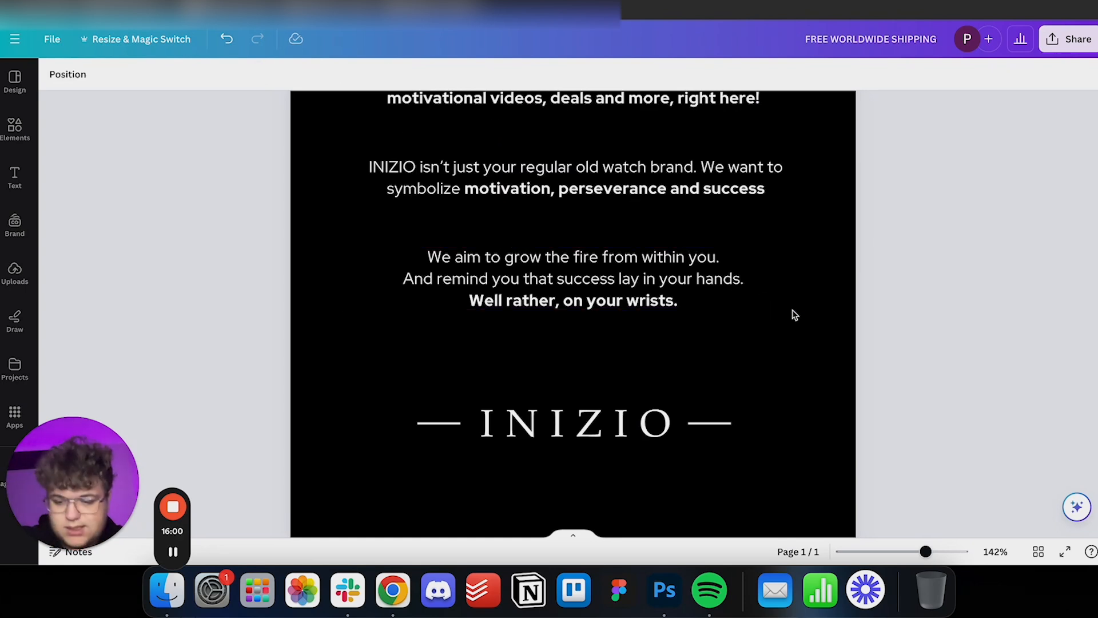
scroll(791, 313, "down", 3)
scroll(782, 298, "down", 1)
scroll(782, 298, "down", 3)
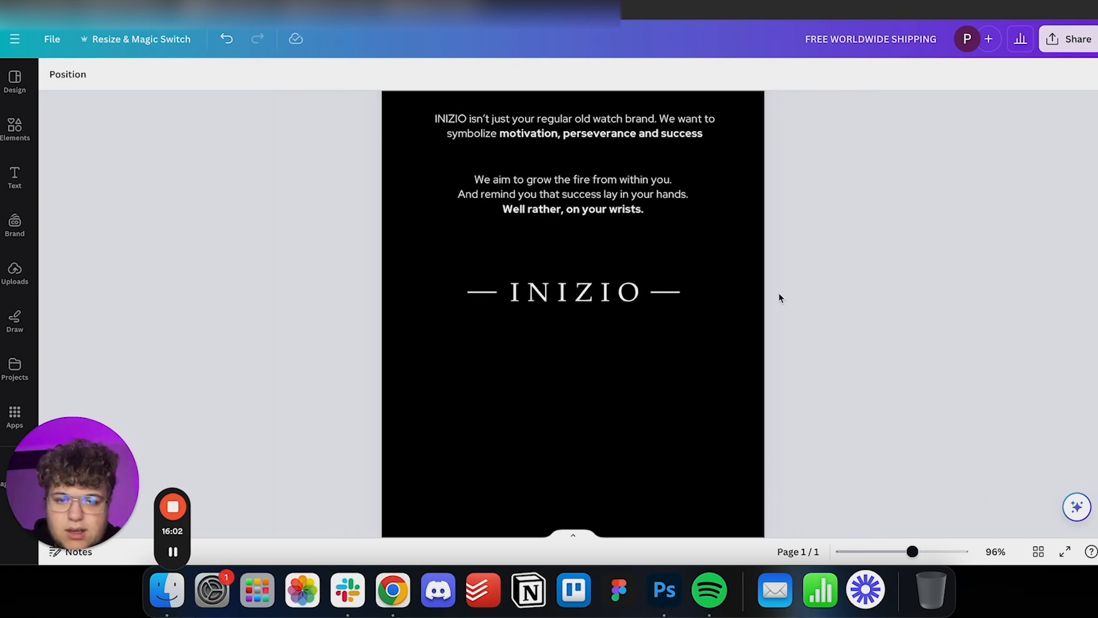
scroll(722, 315, "up", 2)
scroll(720, 317, "down", 1)
left_click_drag(873, 412, 337, 287)
left_click_drag(586, 343, 583, 341)
left_click_drag(583, 340, 584, 340)
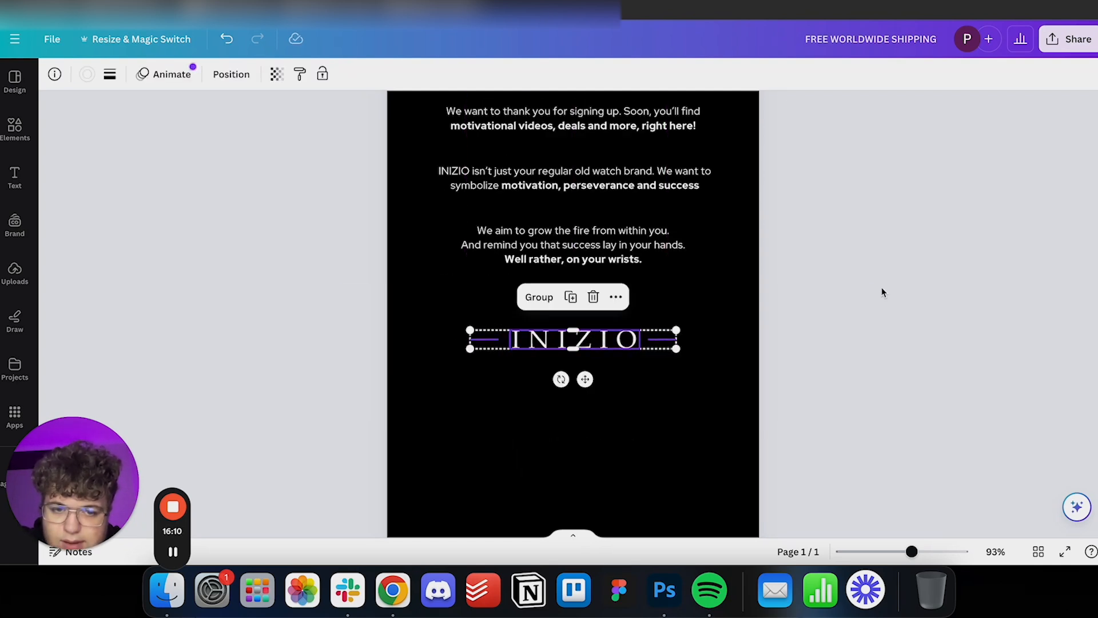
Place a copy of the SHOP NOW button centred below the lower INIZIO logo.
left_click(843, 297)
scroll(843, 297, "up", 5)
scroll(845, 302, "up", 2)
left_click_drag(912, 552, 885, 550)
scroll(825, 292, "down", 2)
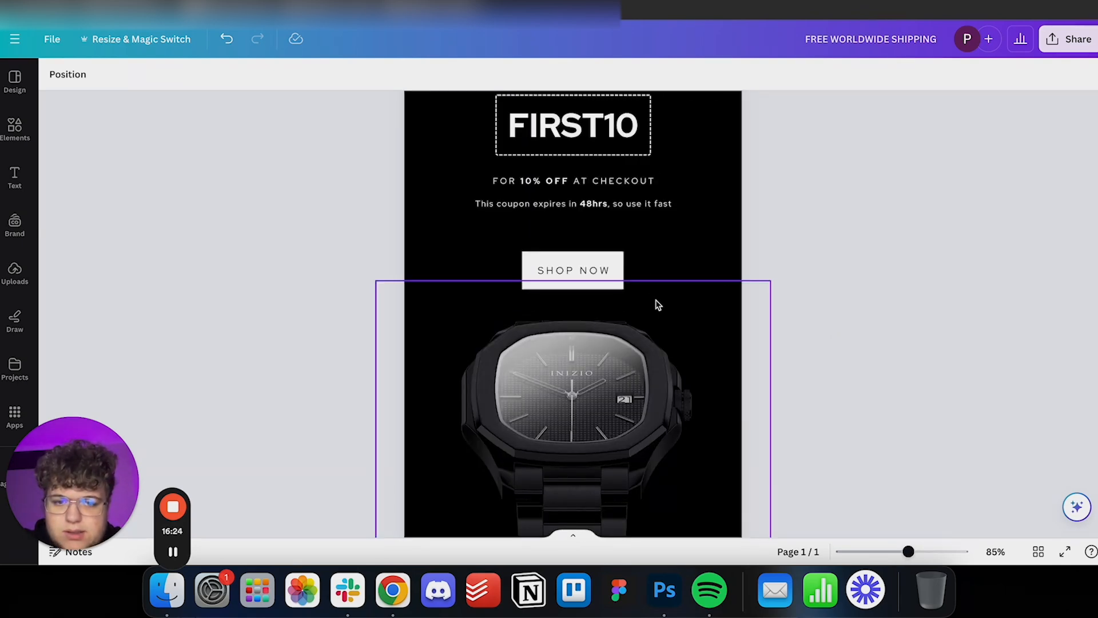
left_click_drag(657, 304, 648, 298)
key("super+z")
left_click_drag(703, 243, 546, 277)
scroll(599, 270, "down", 8)
left_click(601, 274)
scroll(581, 255, "up", 3)
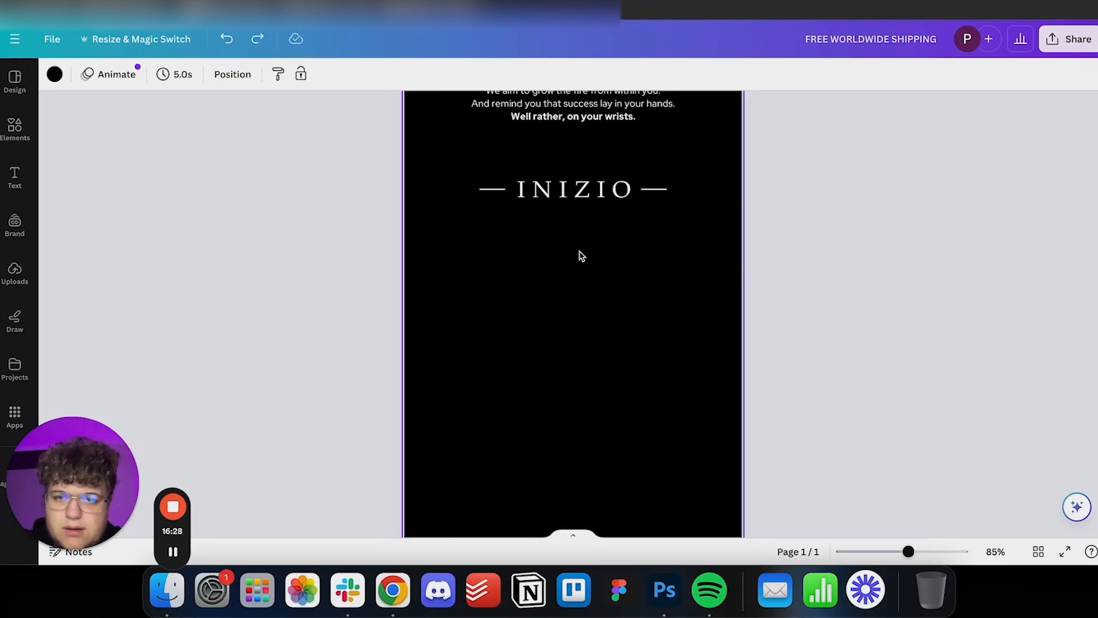
left_click(596, 326)
left_click_drag(596, 326, 589, 327)
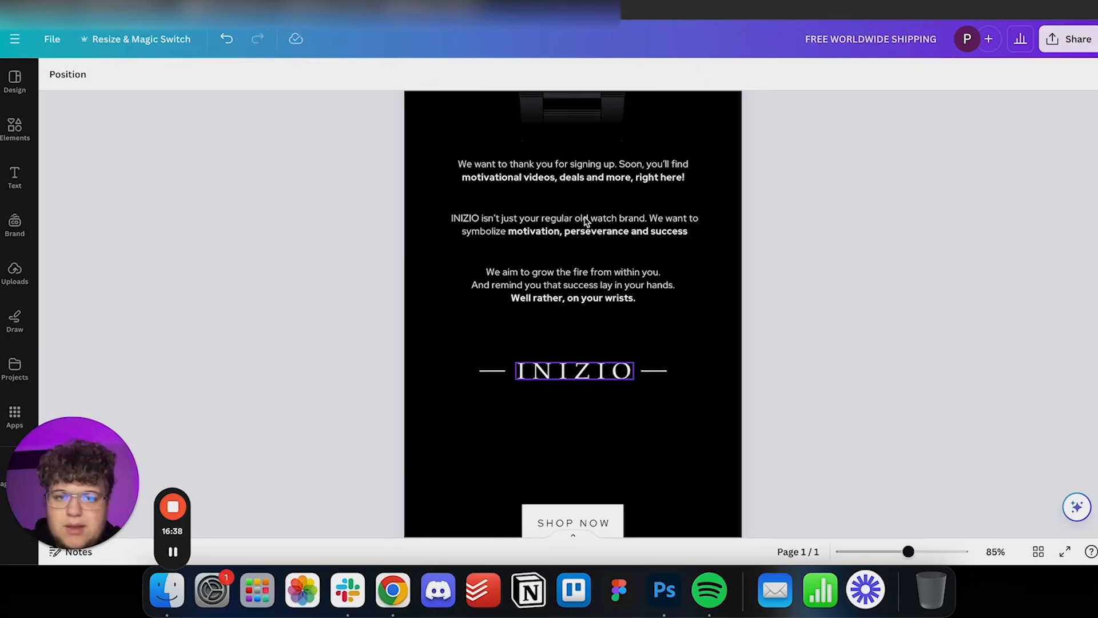
Copy the INIZIO COMMUNITY headline between the lower logo and SHOP NOW button, shrink it and change it to “EVERY JOURNEY HAS A BEGINNING".
scroll(583, 221, "up", 1)
scroll(584, 220, "down", 3)
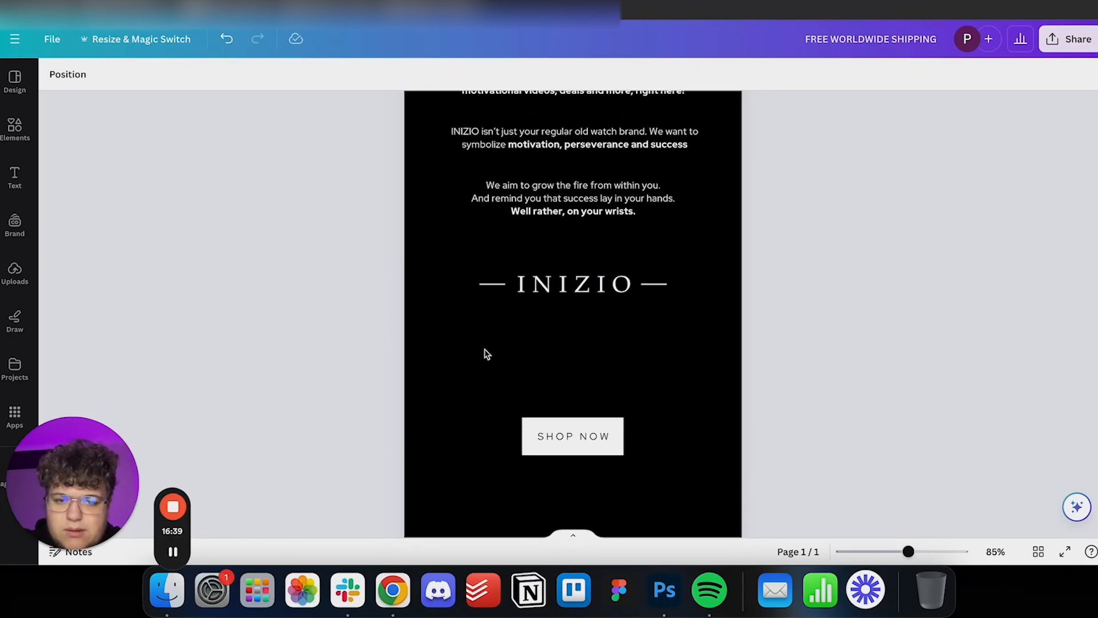
scroll(522, 356, "up", 5)
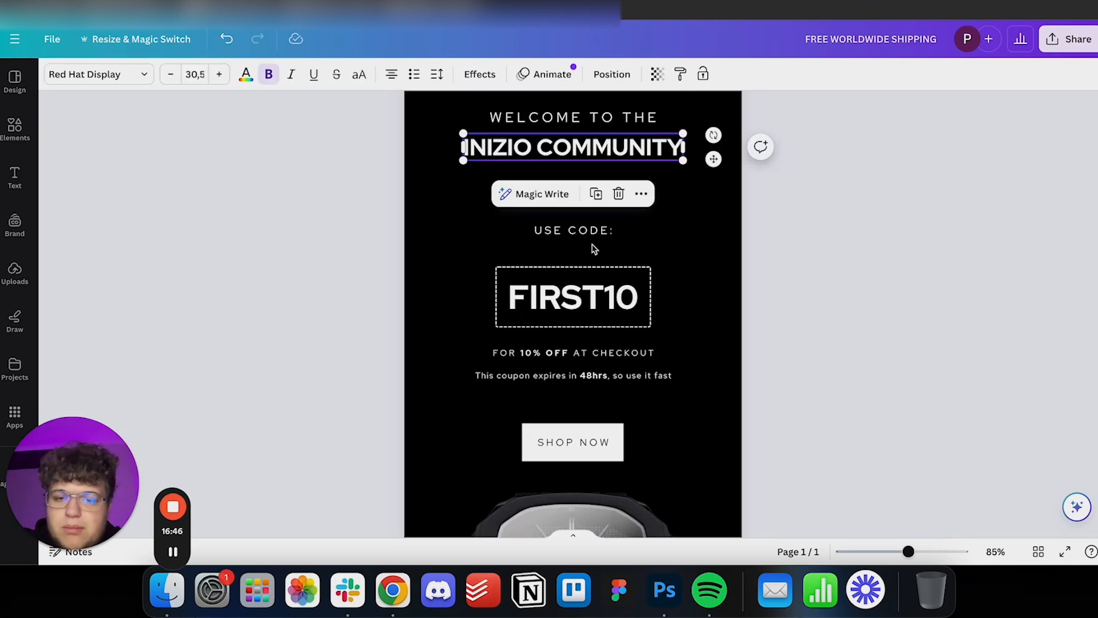
scroll(593, 248, "down", 10)
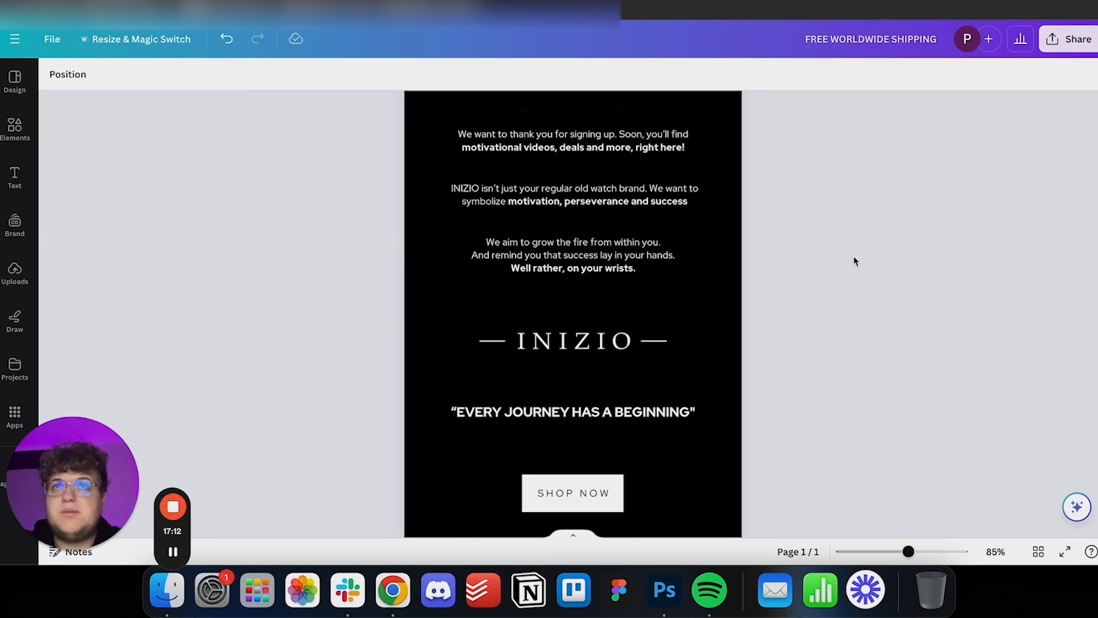
Copy the FREE WORLDWIDE SHIPPING bar below the lower SHOP NOW button, remove its text and enlarge it into a light block wider than the page.
scroll(804, 283, "down", 8)
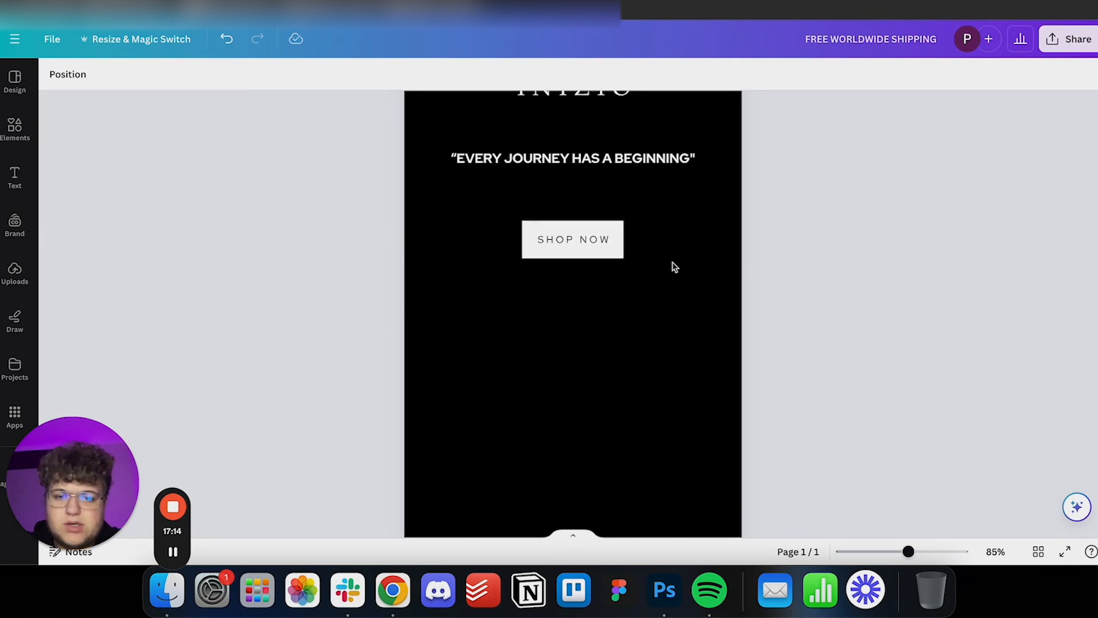
scroll(696, 270, "up", 5)
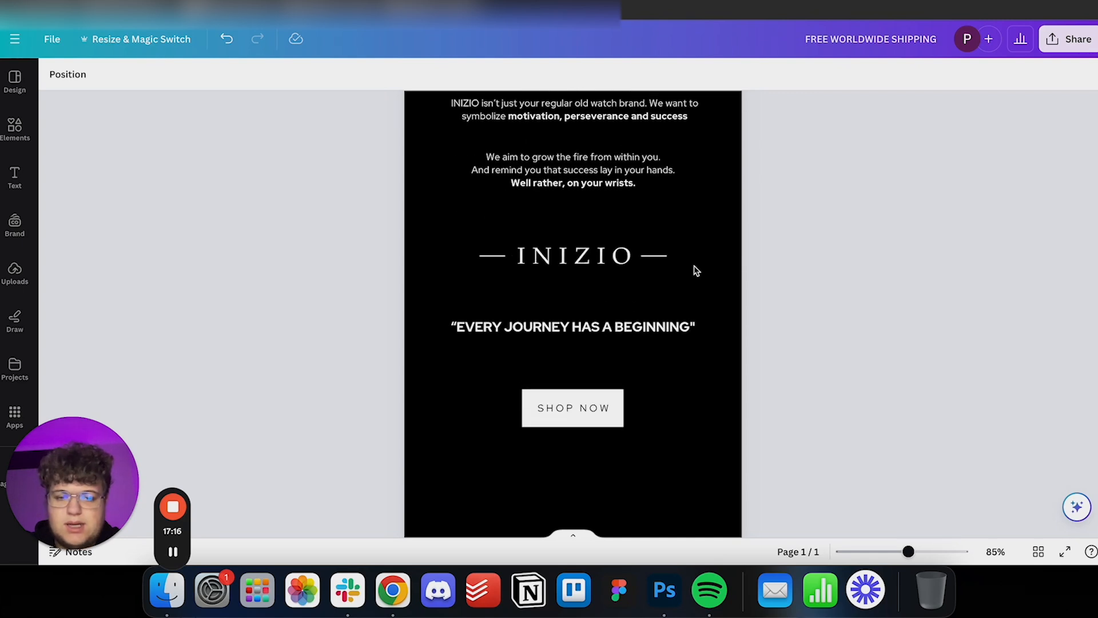
scroll(696, 270, "down", 2)
scroll(667, 309, "up", 15)
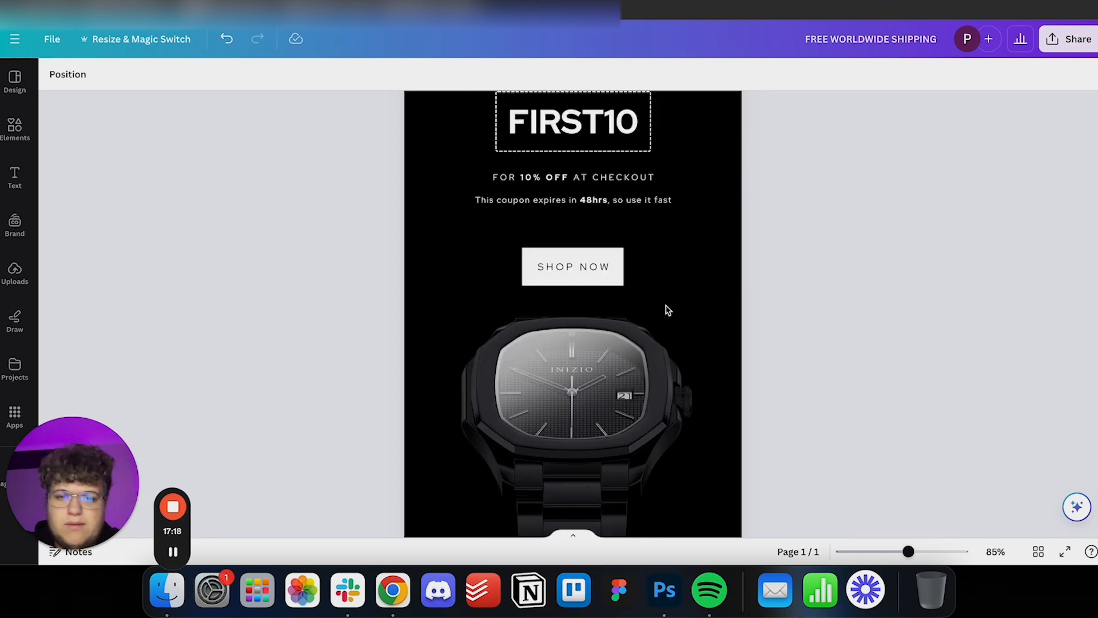
left_click(684, 118)
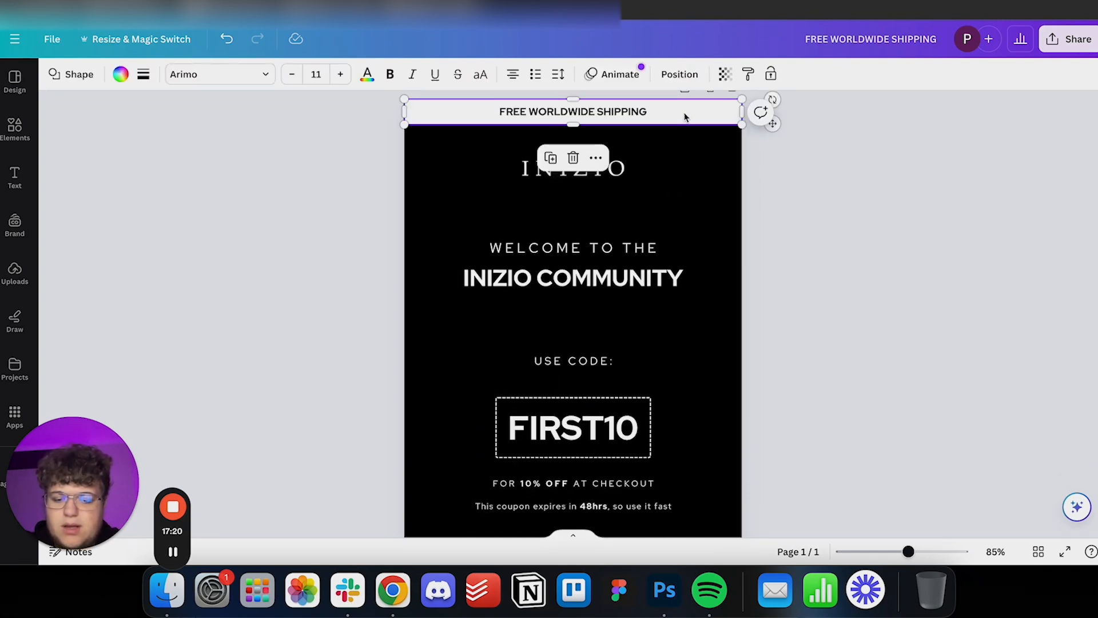
scroll(605, 171, "down", 15)
left_click(600, 280)
key("ctrl+v")
left_click_drag(609, 311, 609, 276)
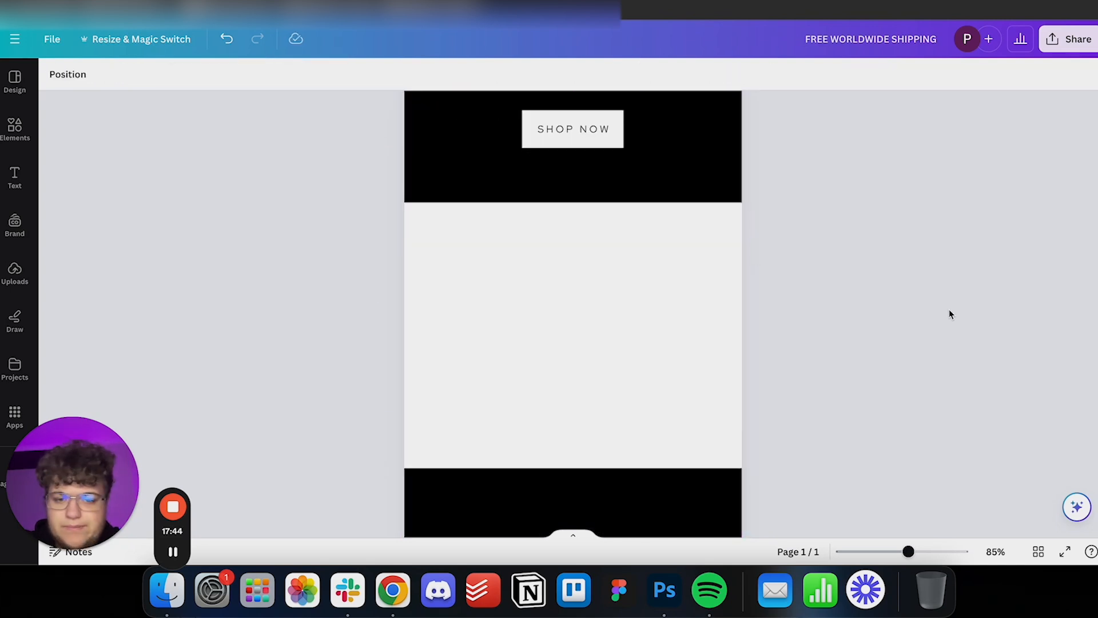
scroll(949, 314, "up", 2)
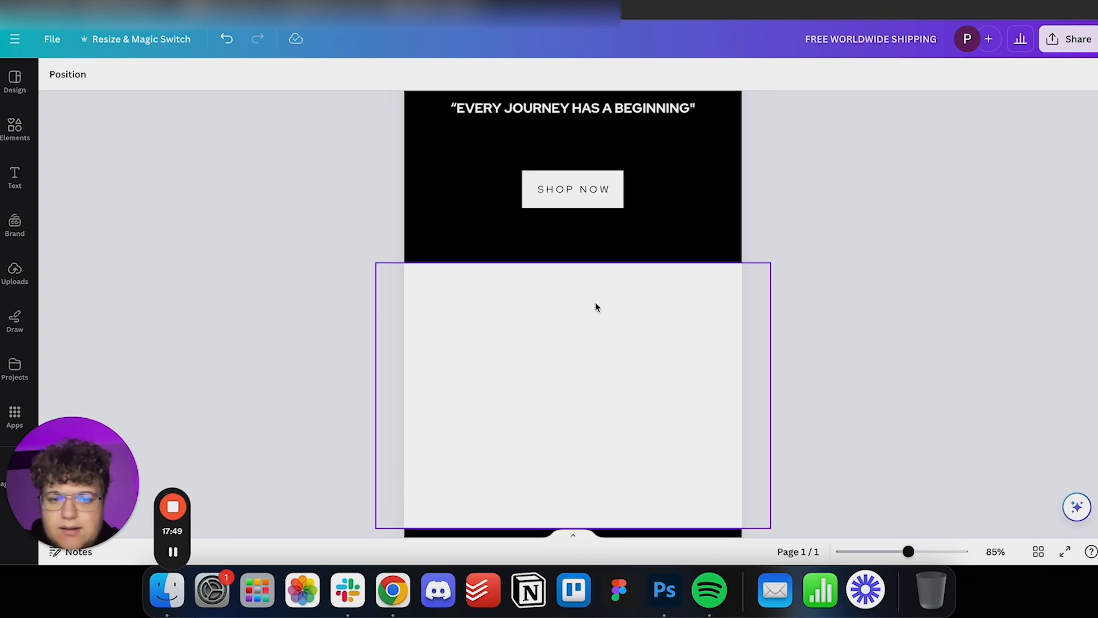
Place a copy of the lower SHOP NOW button's rectangle centred near the upper edge of the light block.
scroll(901, 350, "up", 10)
scroll(897, 346, "down", 5)
scroll(896, 340, "down", 7)
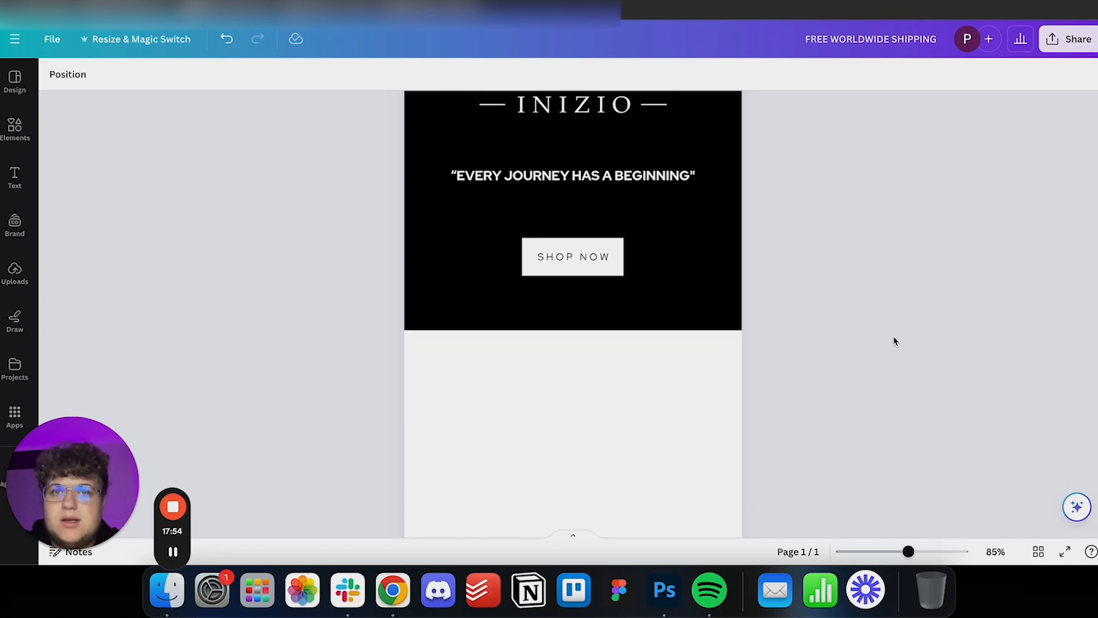
scroll(730, 233, "down", 4)
scroll(730, 233, "up", 2)
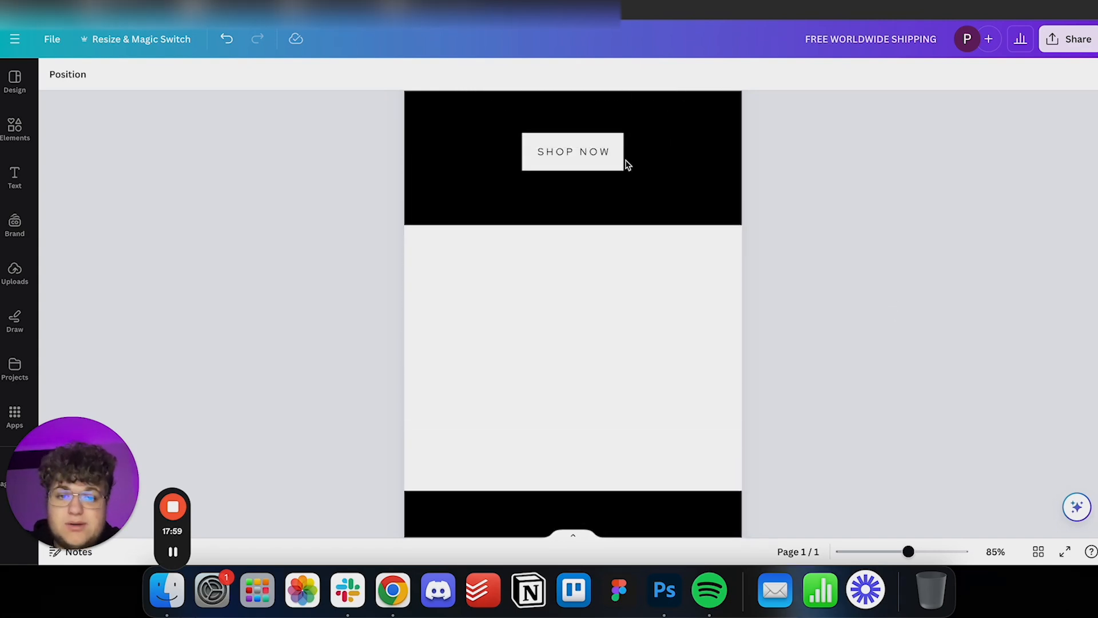
left_click(613, 169)
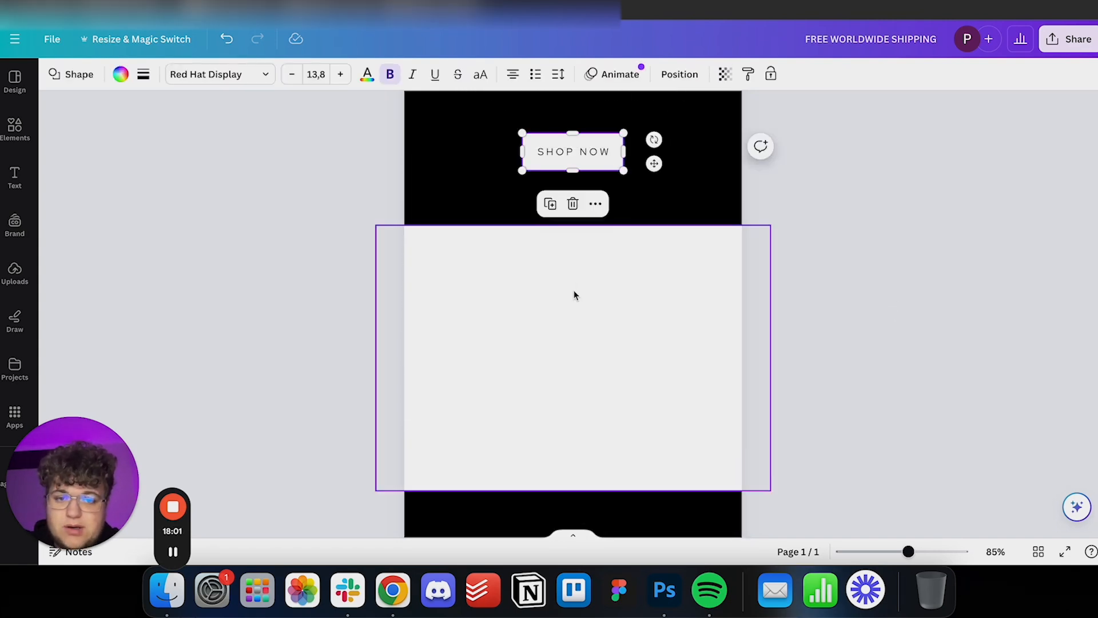
key("super+v")
left_click_drag(614, 175, 603, 299)
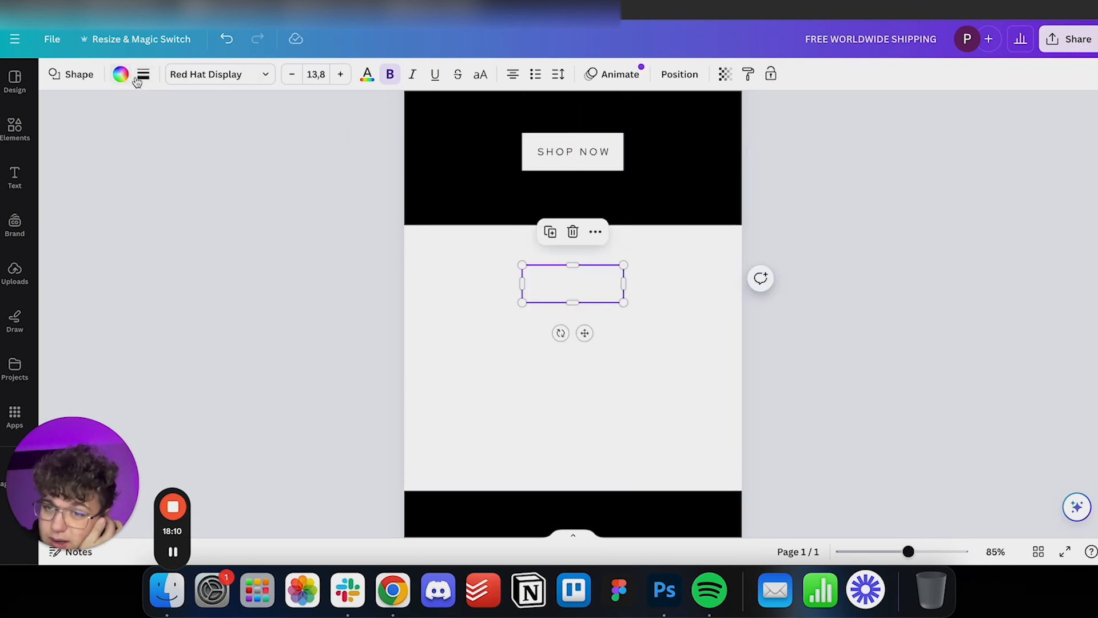
Remove the copied rectangle's fill and give it a solid black border with a weight of 2.
left_click(120, 81)
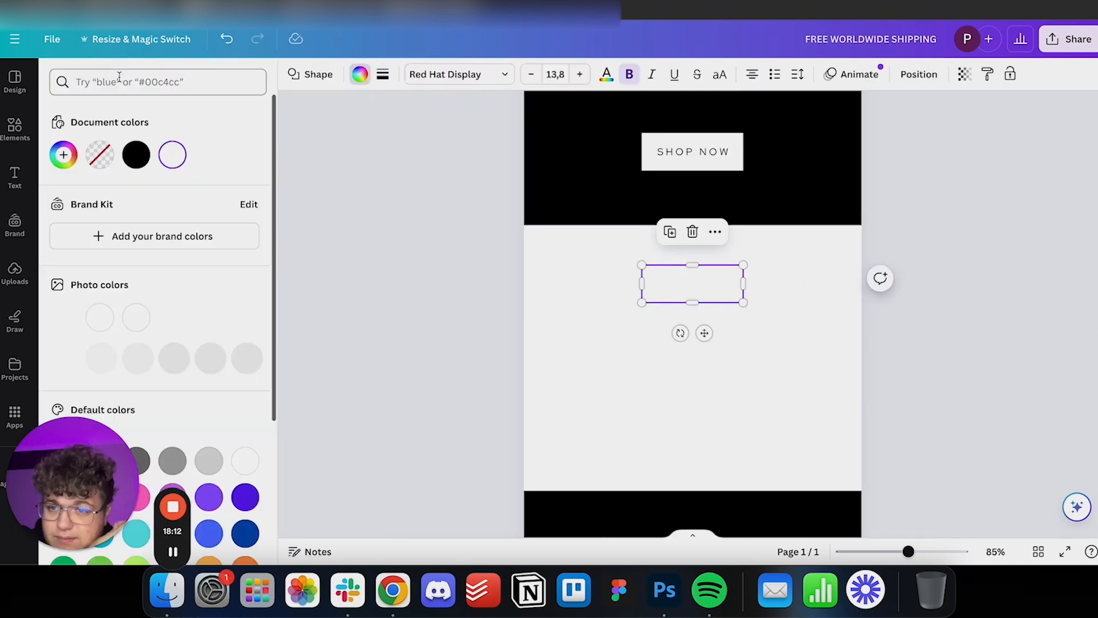
left_click(100, 154)
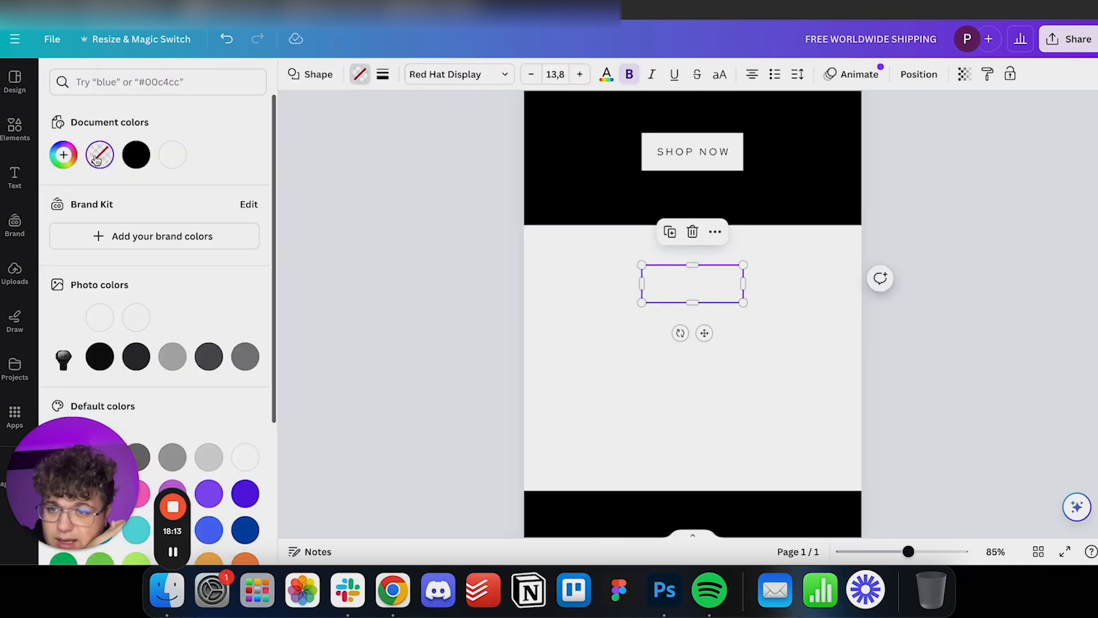
left_click(383, 74)
left_click(430, 113)
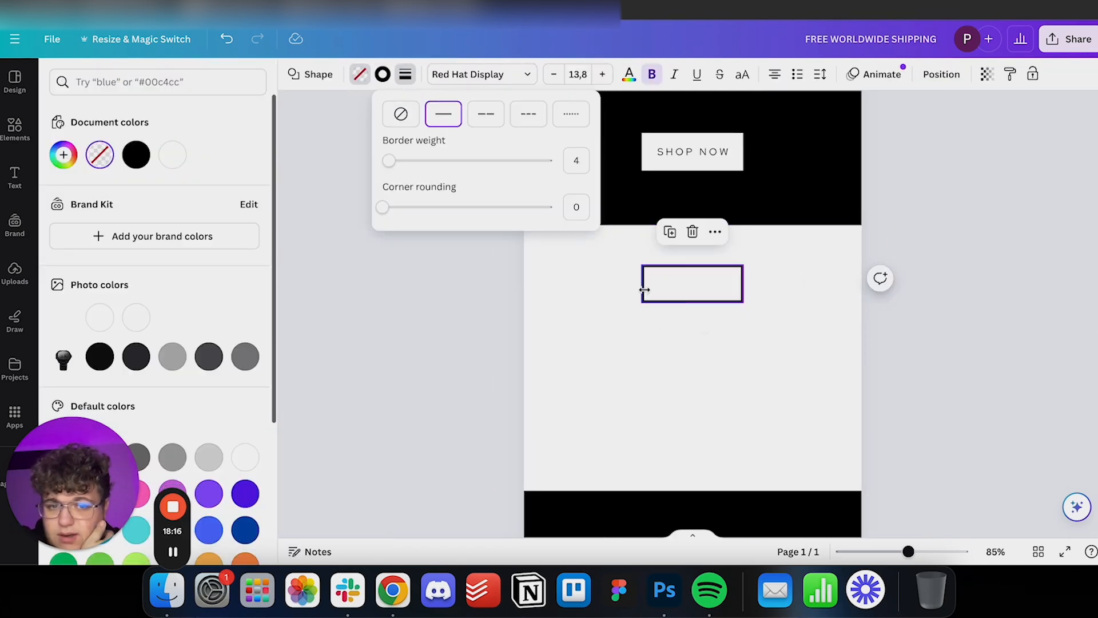
type("2")
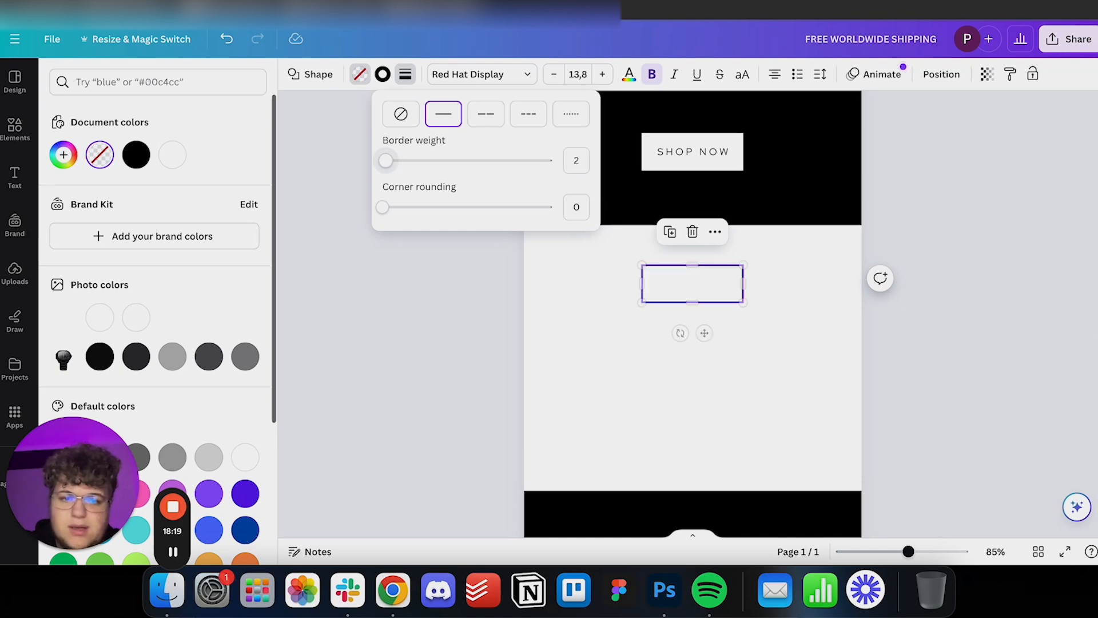
left_click(662, 321)
left_click(830, 385)
Duplicate the outlined rectangle to make a centred column of three evenly spaced boxes in the light block.
left_click(578, 290)
key("ctrl+d")
left_click_drag(581, 299, 576, 334)
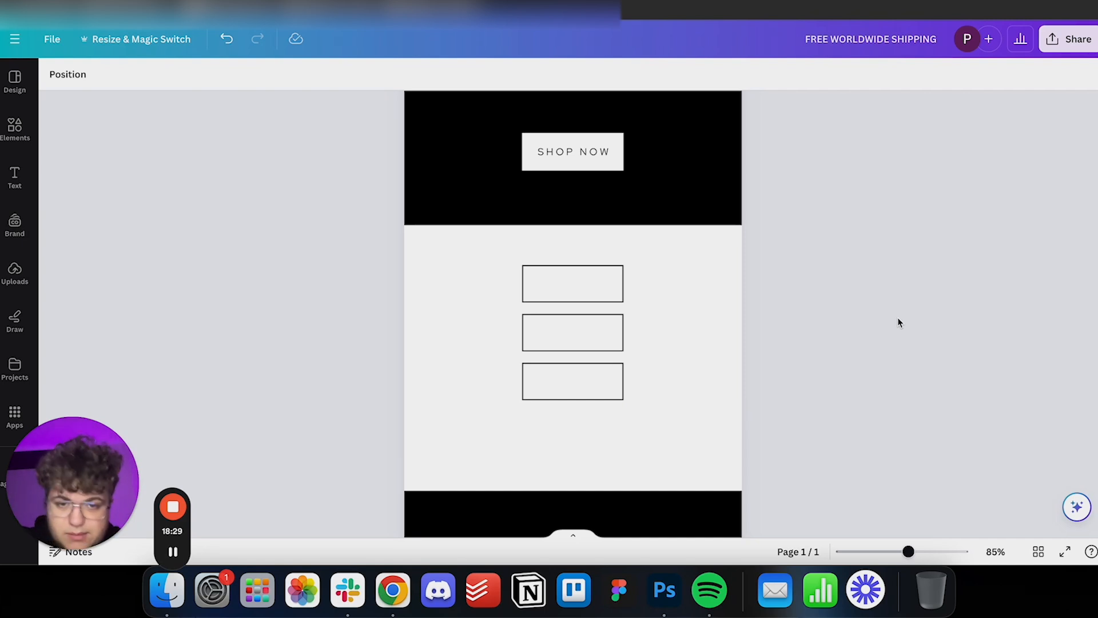
Label the three boxes Our Collection, About Us and Stories Of Success with copies of the SHOP NOW text, each centred in its box.
left_click(599, 155)
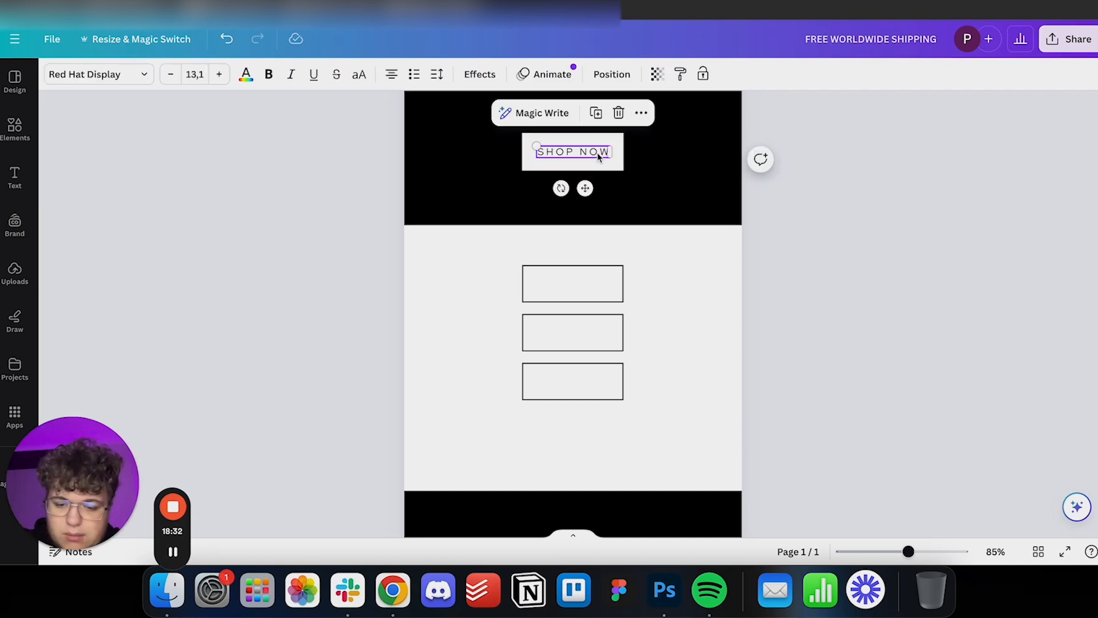
left_click(568, 284)
key("ctrl+v")
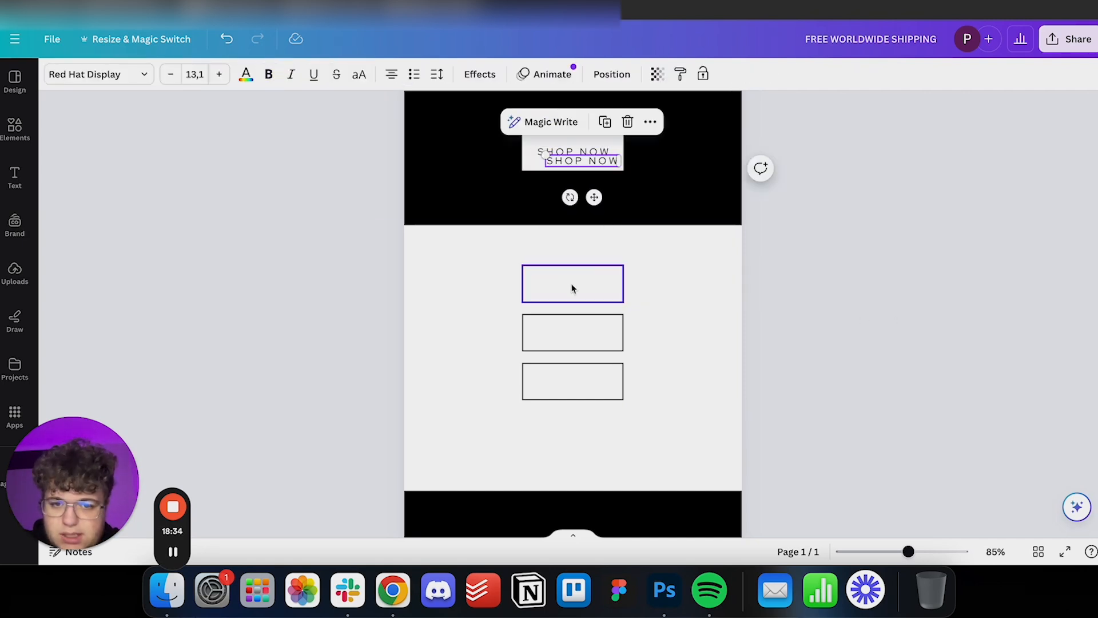
left_click_drag(602, 165, 591, 287)
double_click(589, 284)
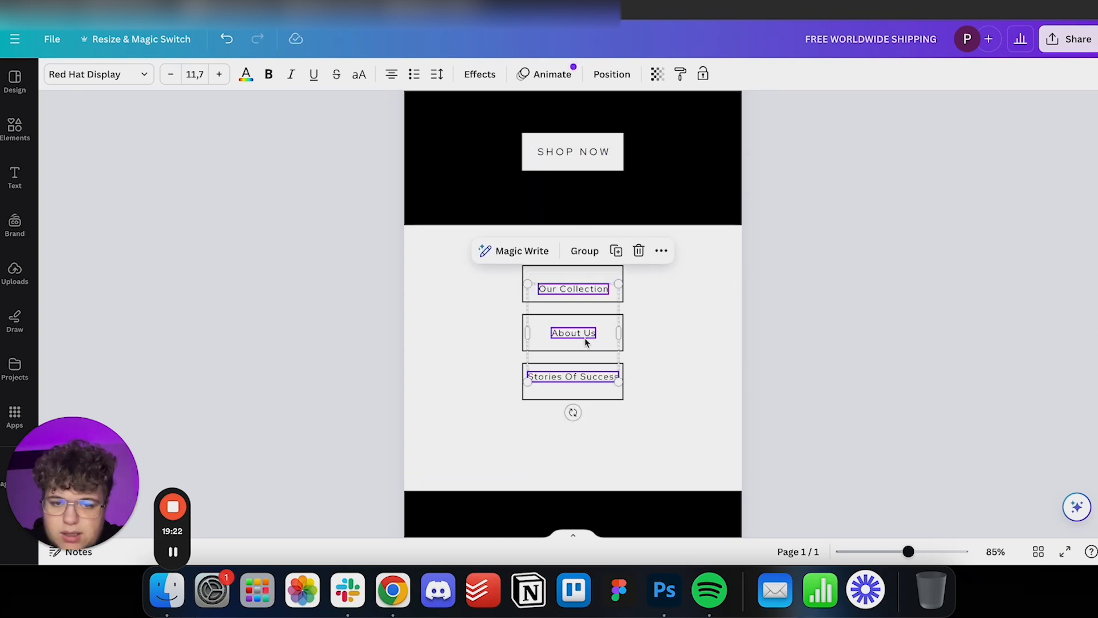
left_click(685, 377)
left_click(603, 382)
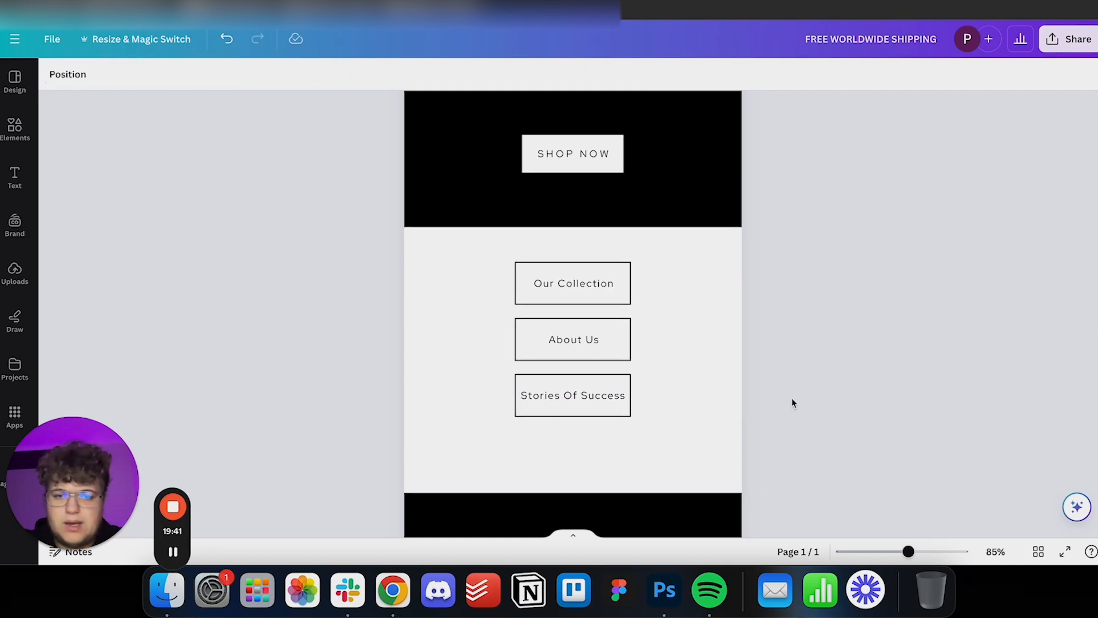
Paste a copy of the first paragraph below the three boxes, colour it black and change it to "Unsubscribe or Manage My Preferences".
scroll(639, 378, "up", 5)
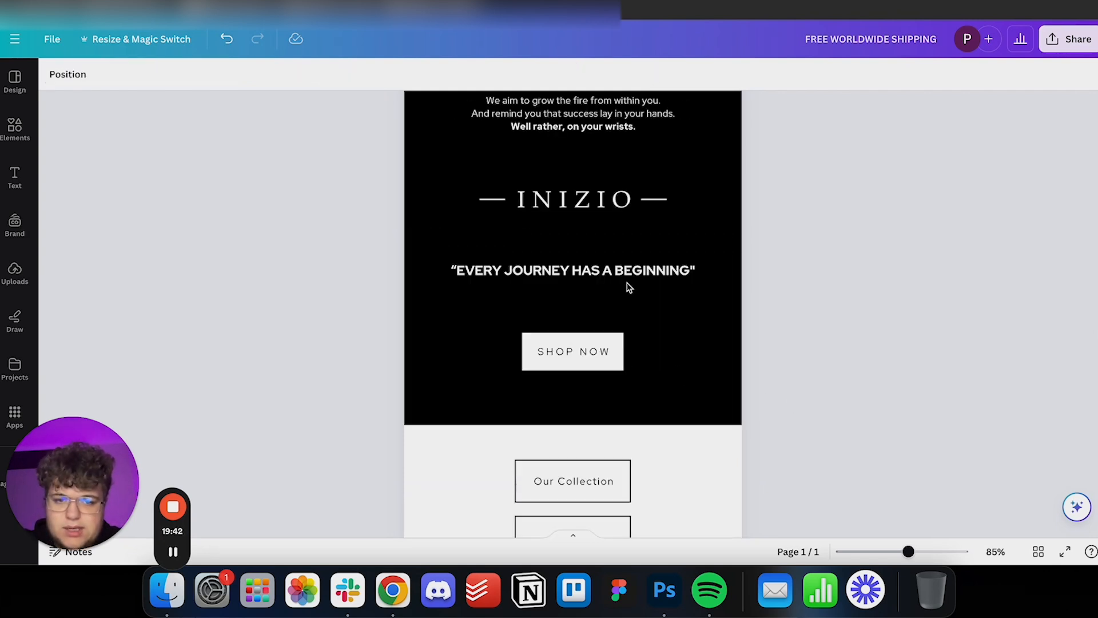
scroll(595, 274, "up", 4)
scroll(590, 266, "up", 3)
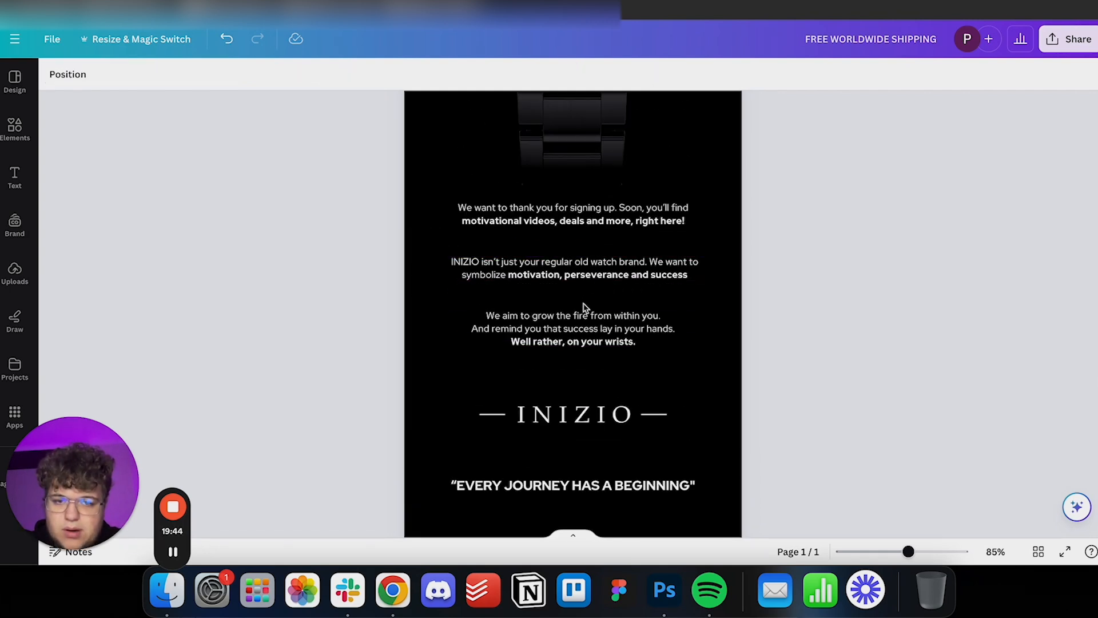
left_click(604, 209)
scroll(603, 237, "down", 13)
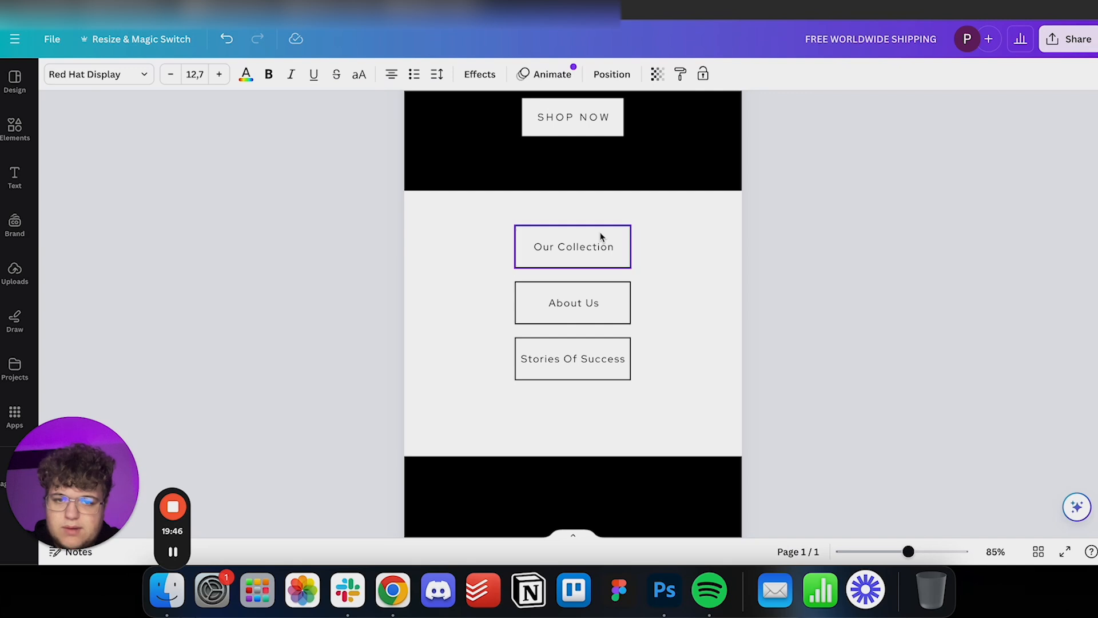
scroll(603, 237, "up", 8)
key("super+v")
left_click_drag(616, 311, 622, 262)
left_click(246, 74)
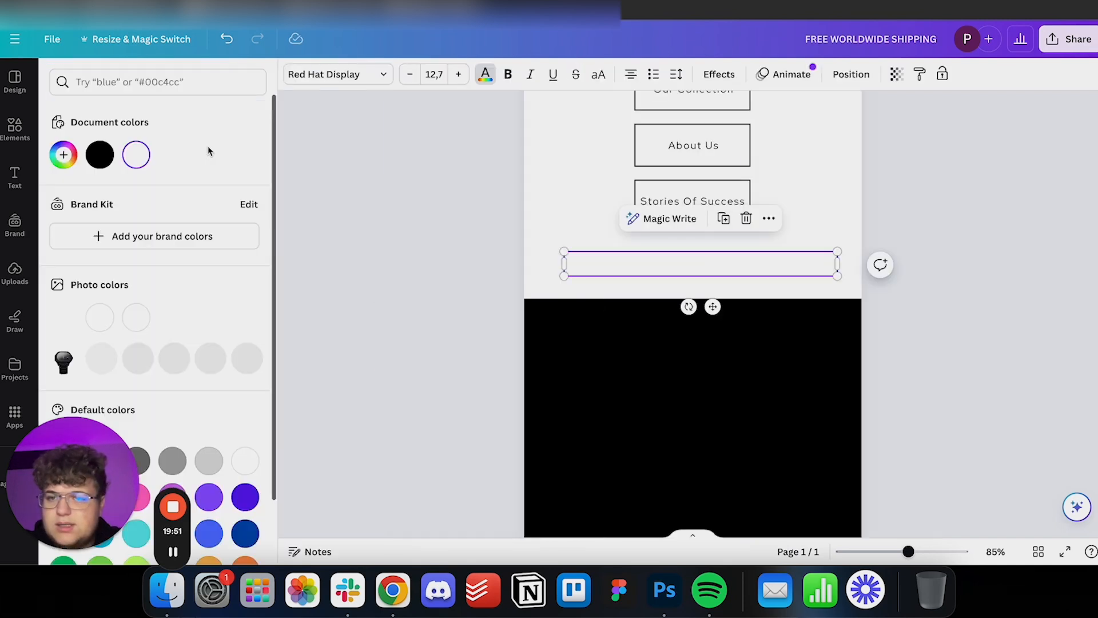
left_click(102, 159)
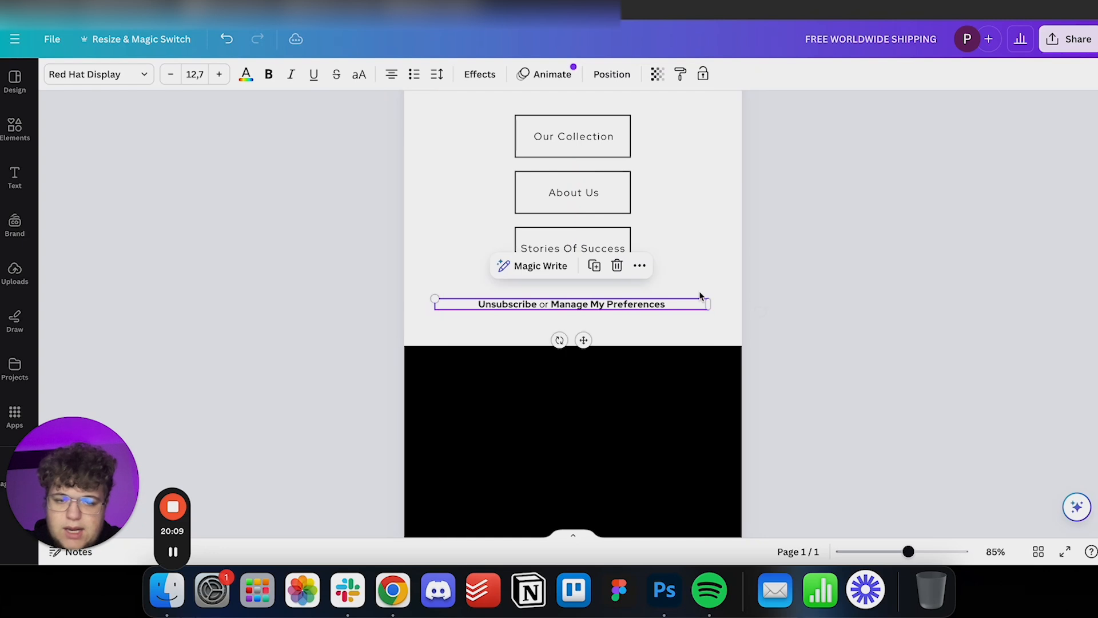
left_click(730, 299)
Review the email from the footer block up to the header at a smaller zoom.
scroll(687, 353, "up", 1)
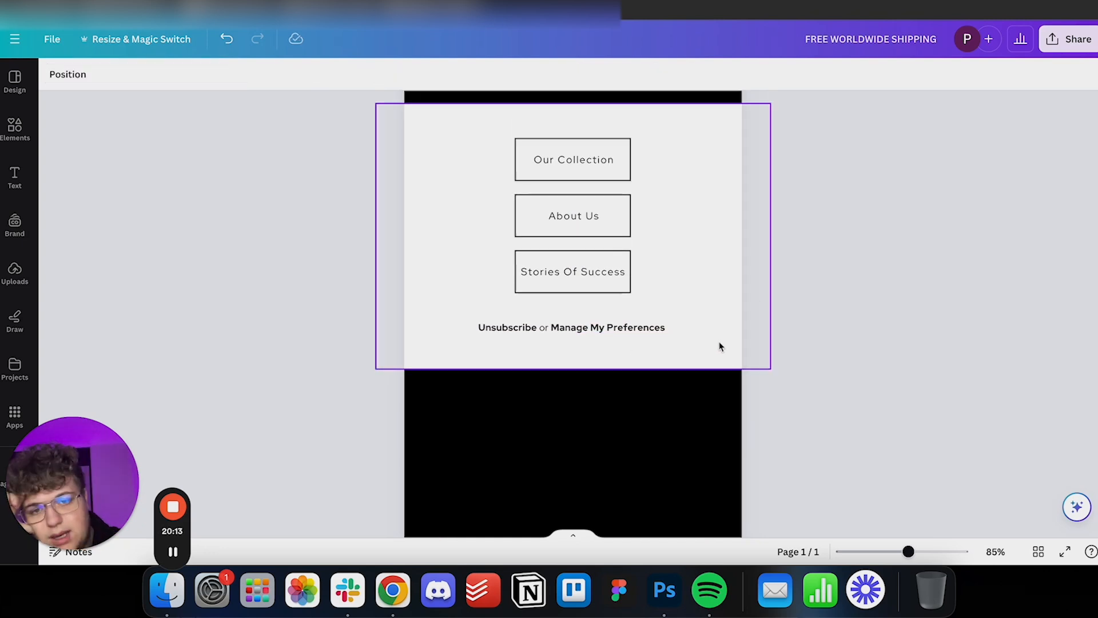
scroll(616, 319, "up", 3)
scroll(613, 301, "down", 6)
scroll(613, 302, "up", 15)
scroll(613, 300, "up", 4)
left_click_drag(909, 552, 879, 550)
scroll(747, 461, "up", 5)
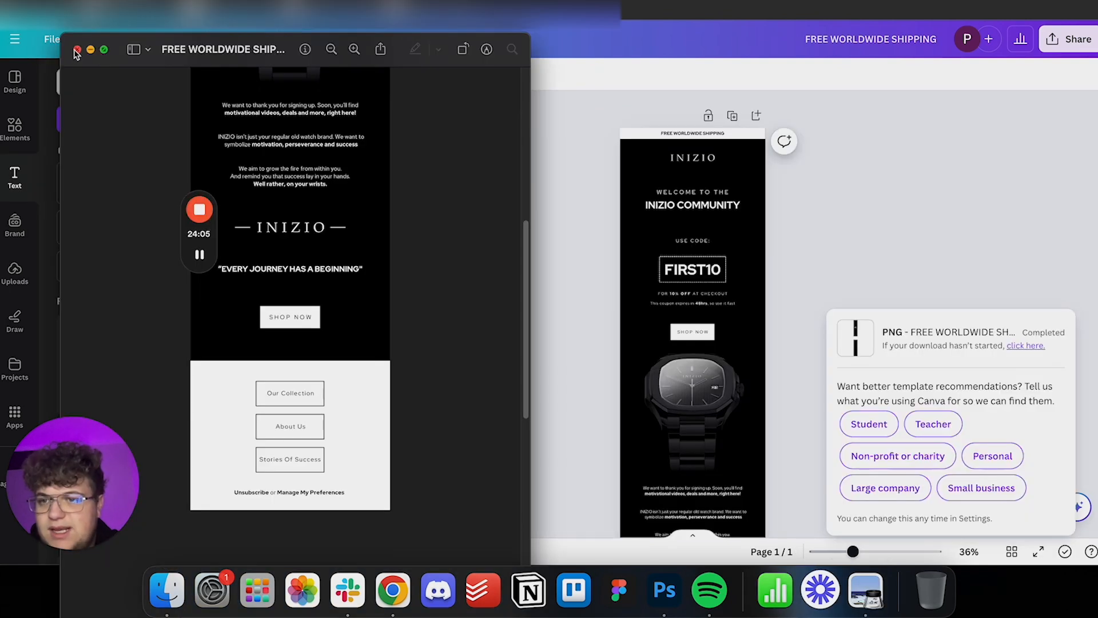
Close the preview of the downloaded PNG and open the elements library.
left_click(77, 50)
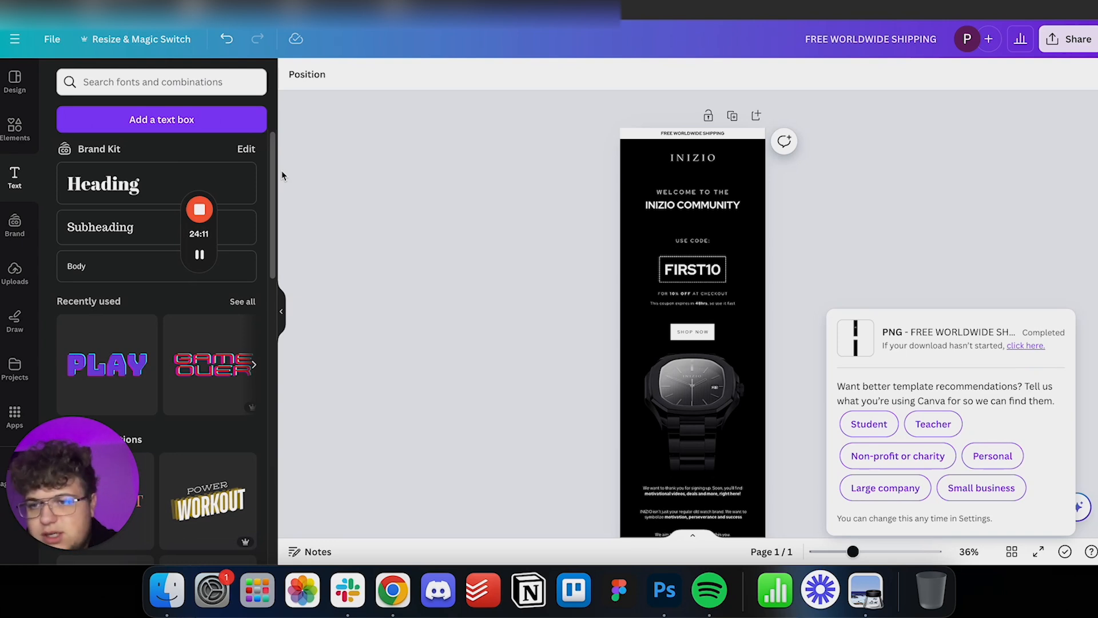
left_click(14, 127)
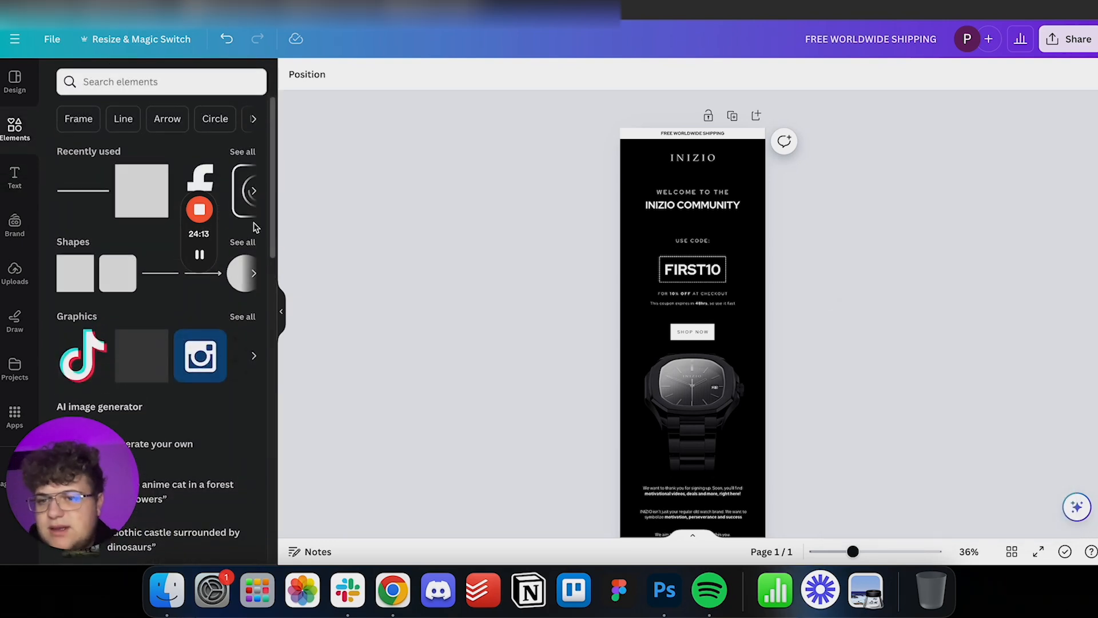